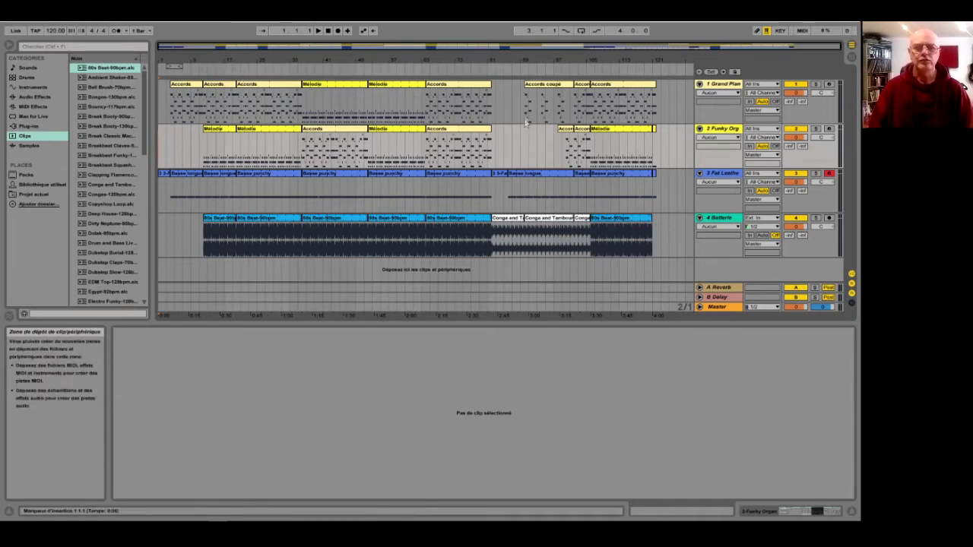
# Compare the Session and Arrangement views, examining the Accords and Mélodie clips of the Grand Piano track
pyautogui.click(851, 56)
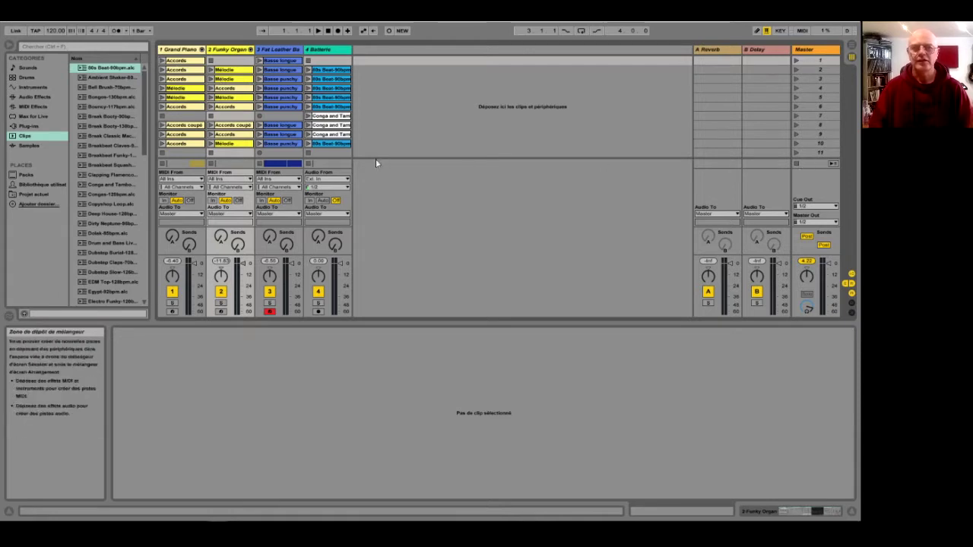
pyautogui.click(852, 45)
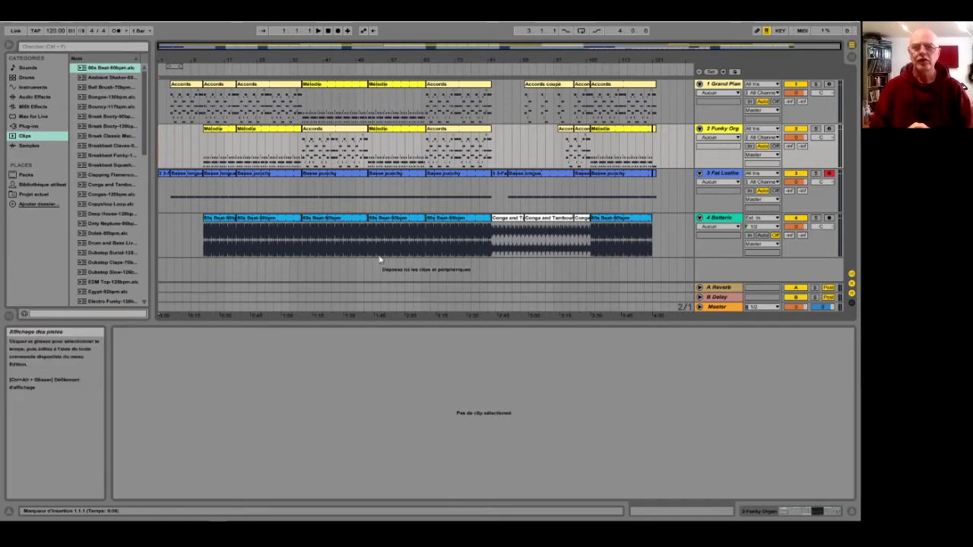
pyautogui.click(190, 95)
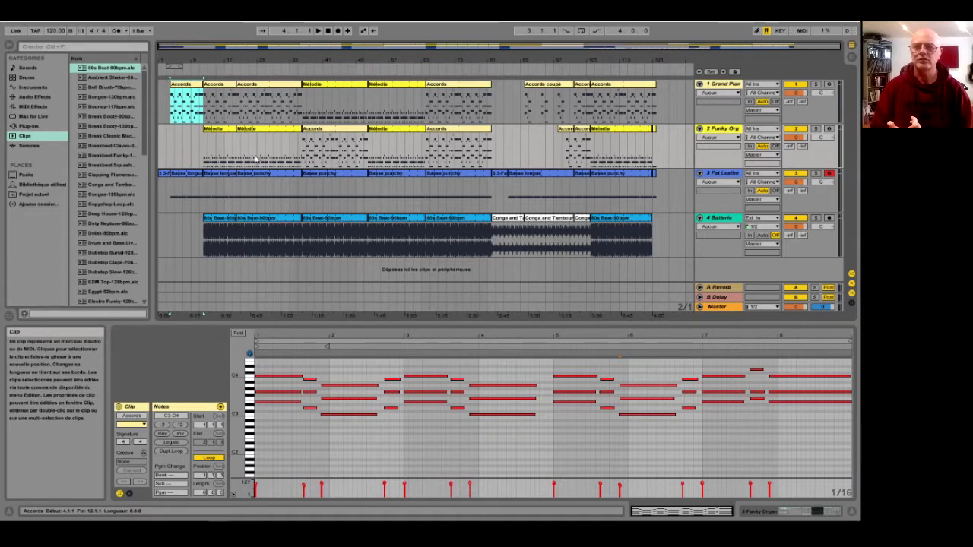
pyautogui.hotkey('ctrl', 'd')
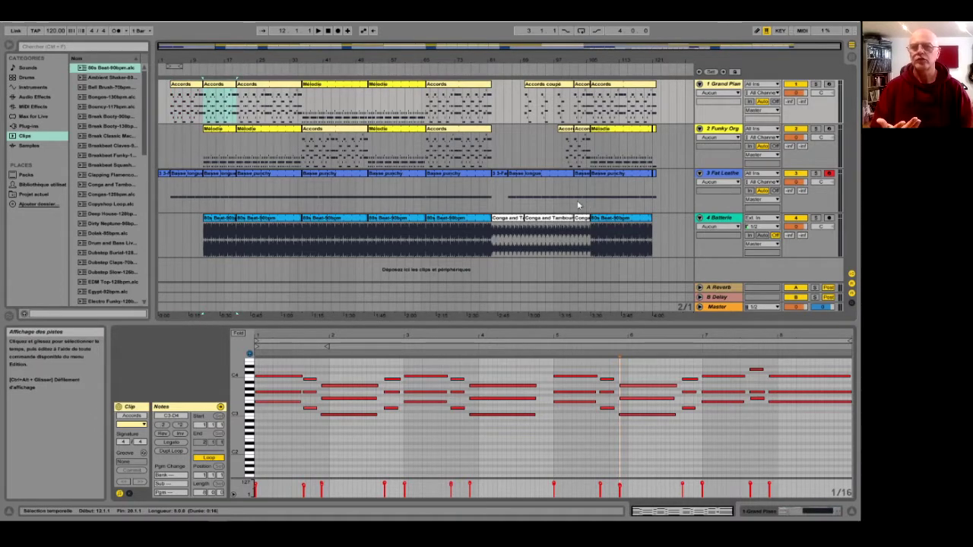
pyautogui.press('Tab')
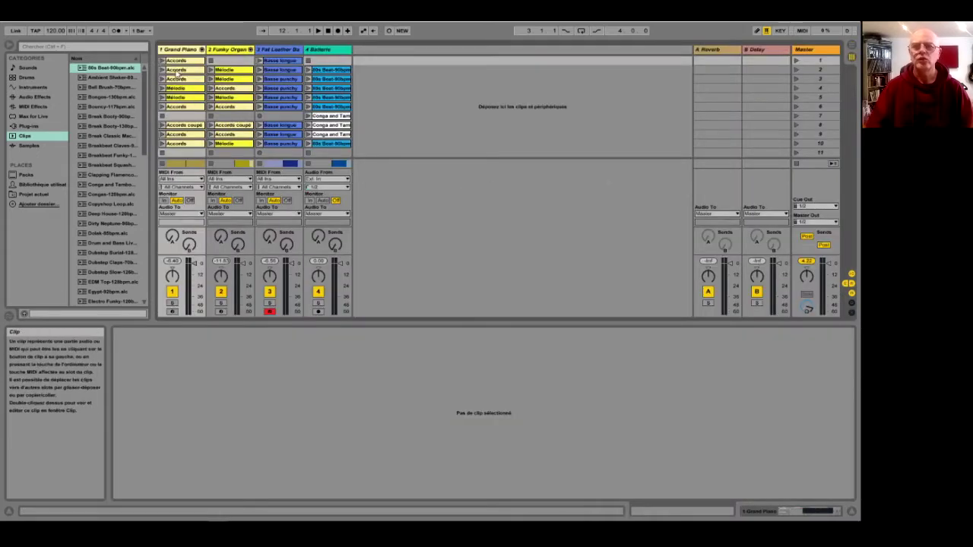
pyautogui.click(177, 72)
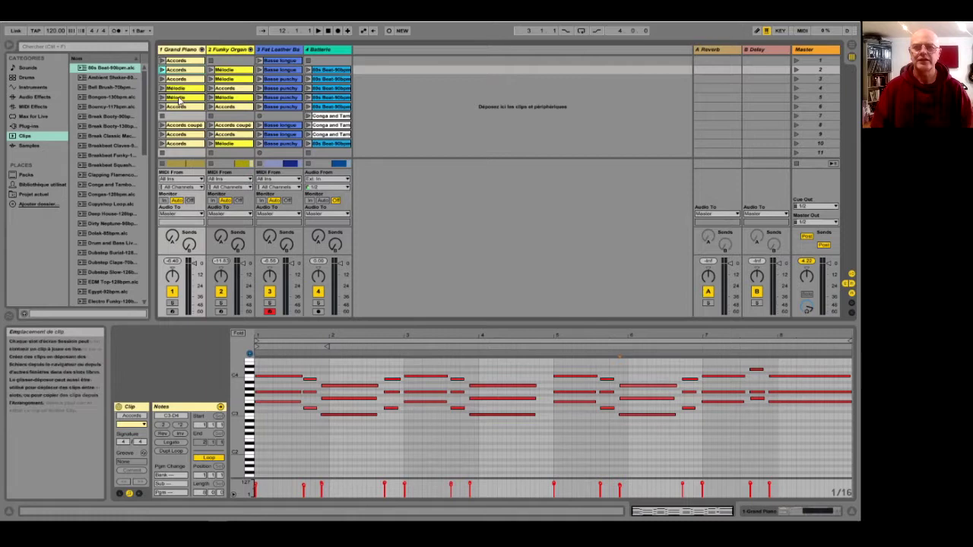
pyautogui.click(176, 97)
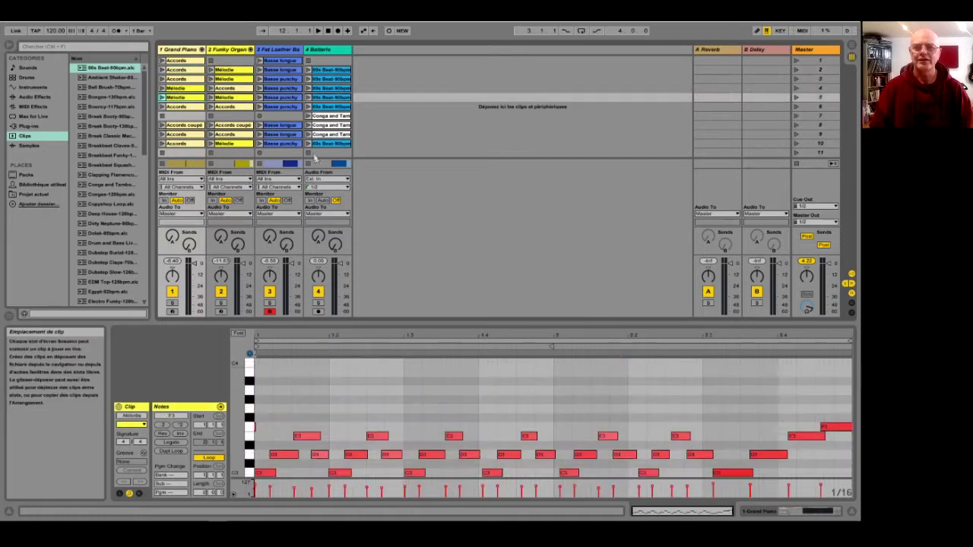
# Consolidate all Grand Piano clips in the arrangement, from bar 3 to bar 123, into one continuous clip
pyautogui.click(852, 45)
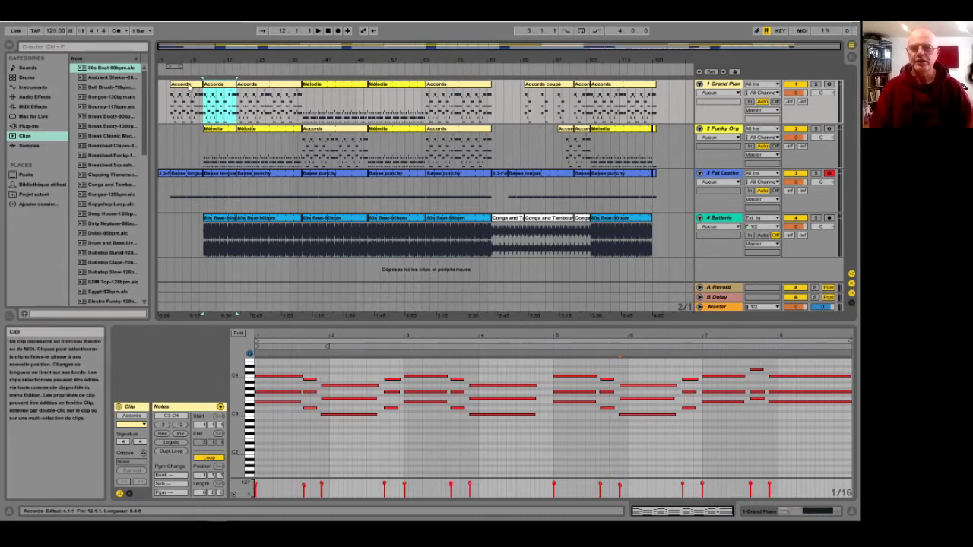
pyautogui.moveTo(169, 106); pyautogui.dragTo(662, 105)
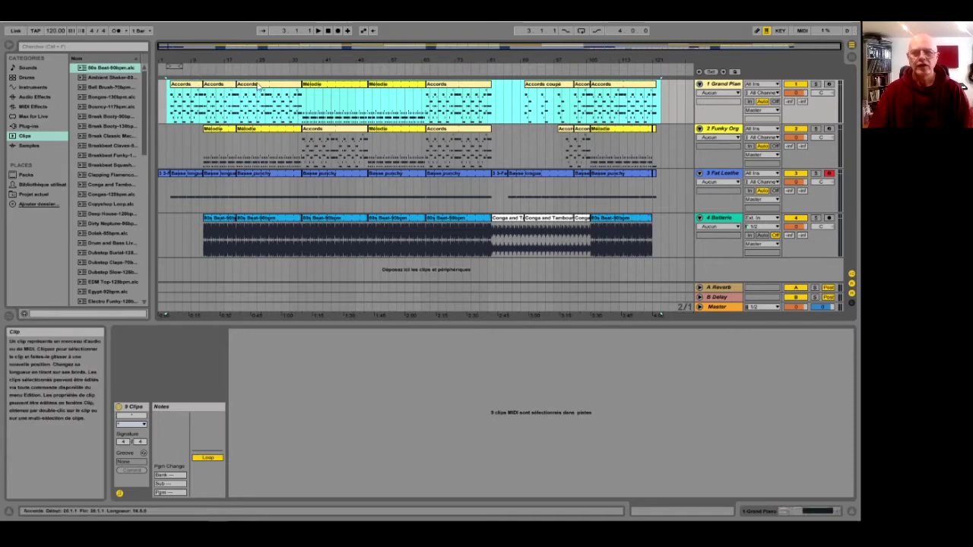
pyautogui.rightClick(374, 91)
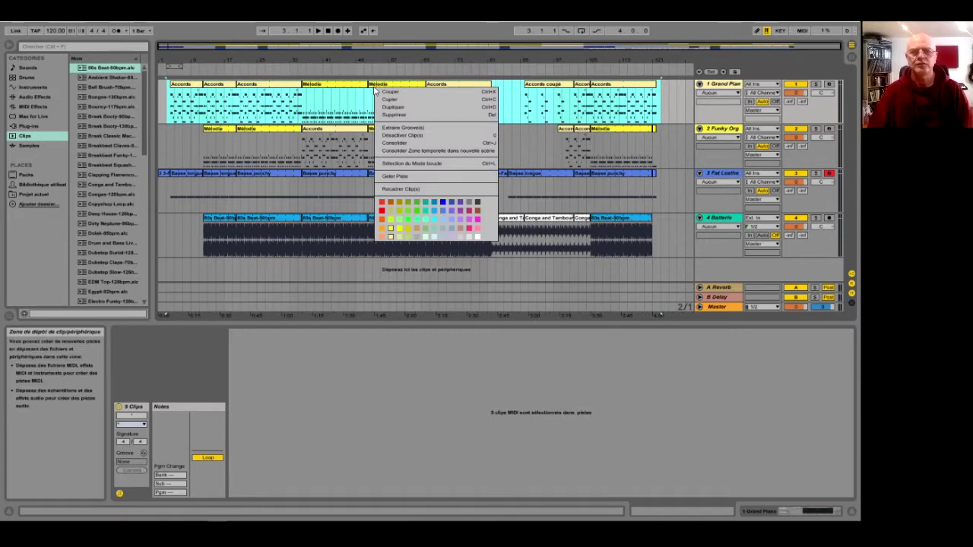
pyautogui.click(398, 144)
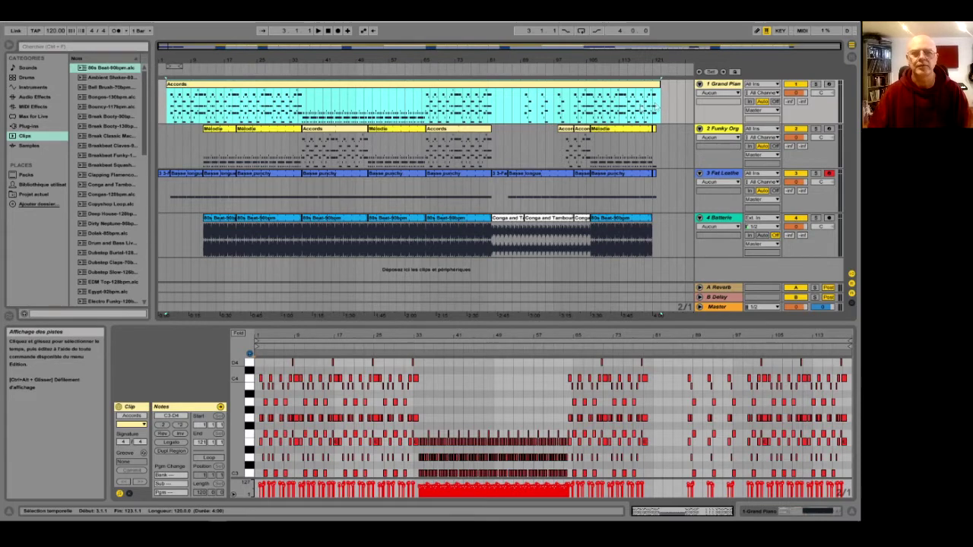
# Export the consolidated Grand Piano clip as a MIDI file named "80s Hit 01. Piano" in the Documents folder
pyautogui.rightClick(335, 94)
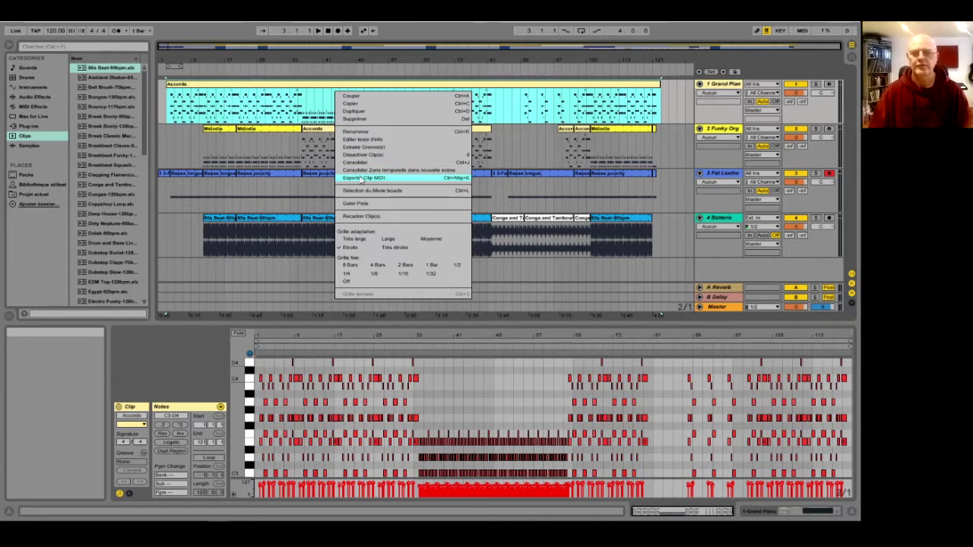
pyautogui.click(361, 180)
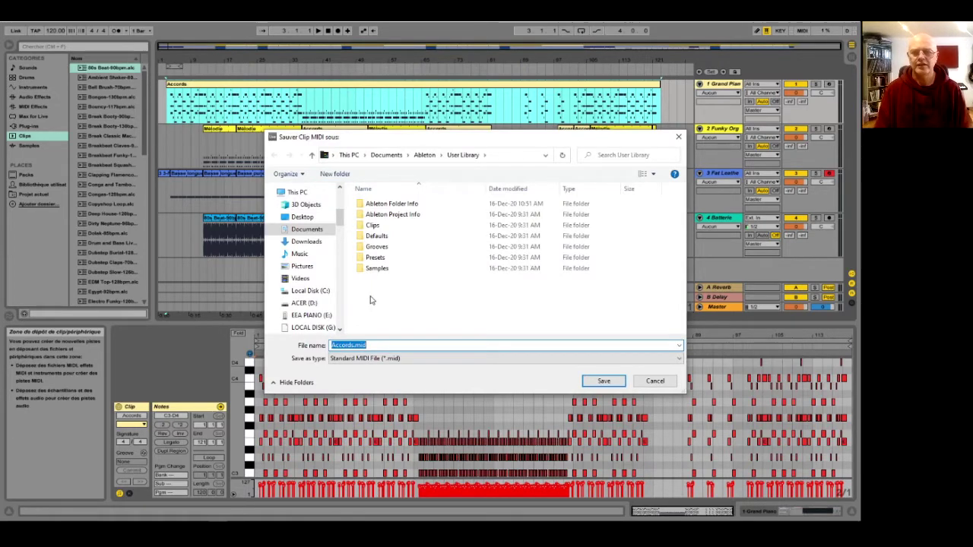
pyautogui.write('80s')
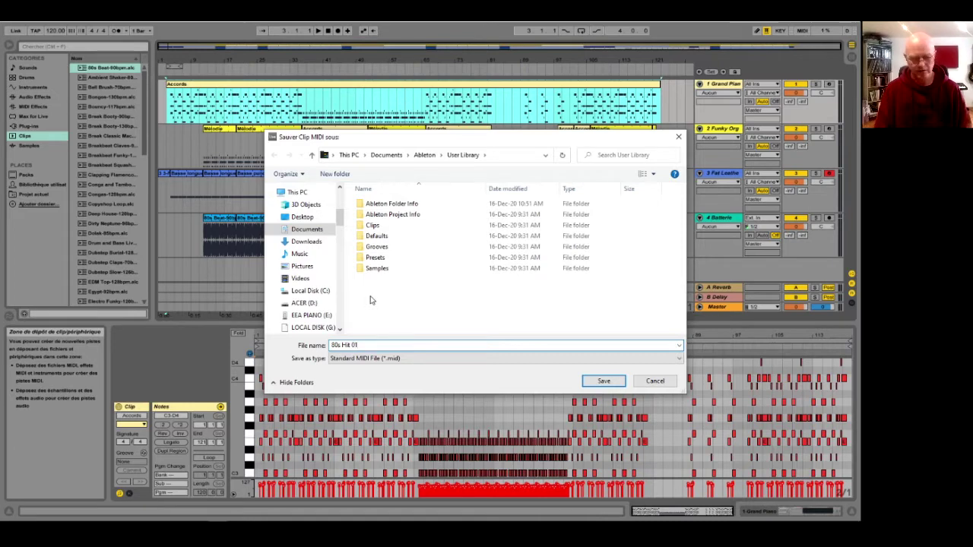
pyautogui.write('Hit 01. Oua')
pyautogui.press('BackSpace')
pyautogui.press('BackSpace')
pyautogui.press('BackSpace')
pyautogui.write('Pi')
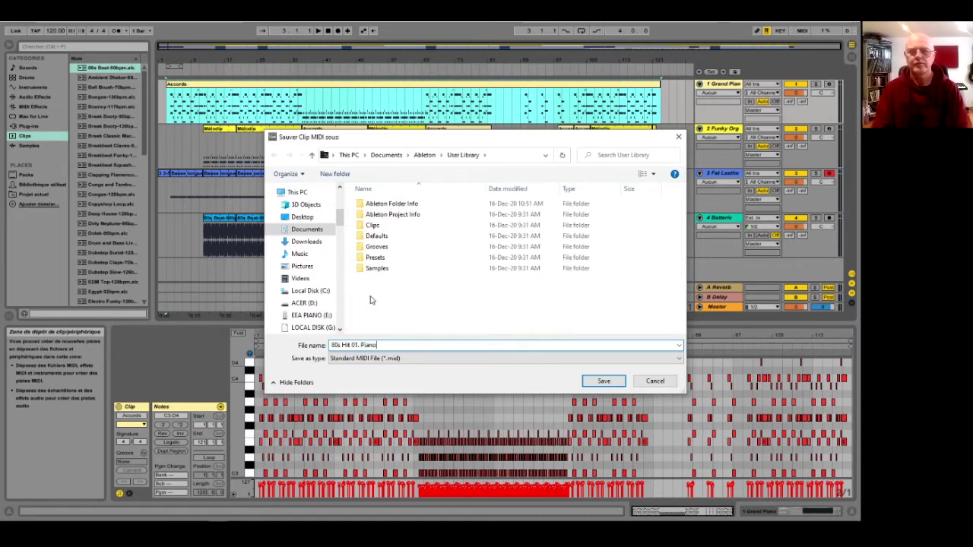
pyautogui.write('ano')
pyautogui.click(306, 229)
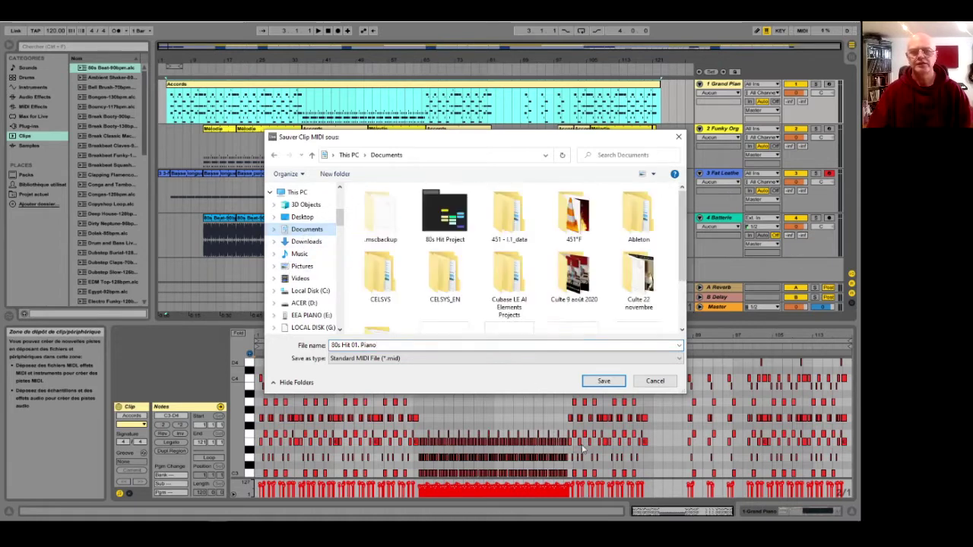
pyautogui.click(599, 383)
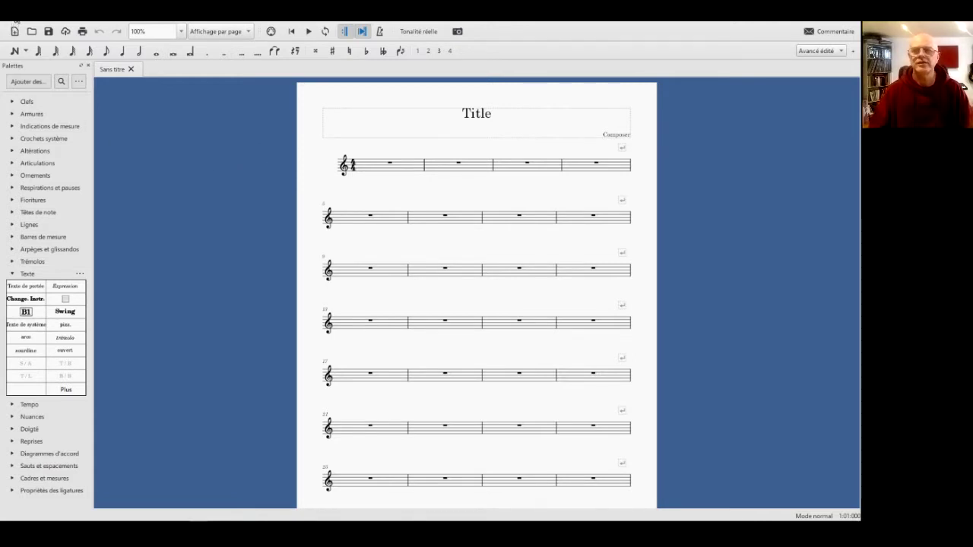
# Switch to MuseScore and collapse the Texte palette
pyautogui.click(12, 274)
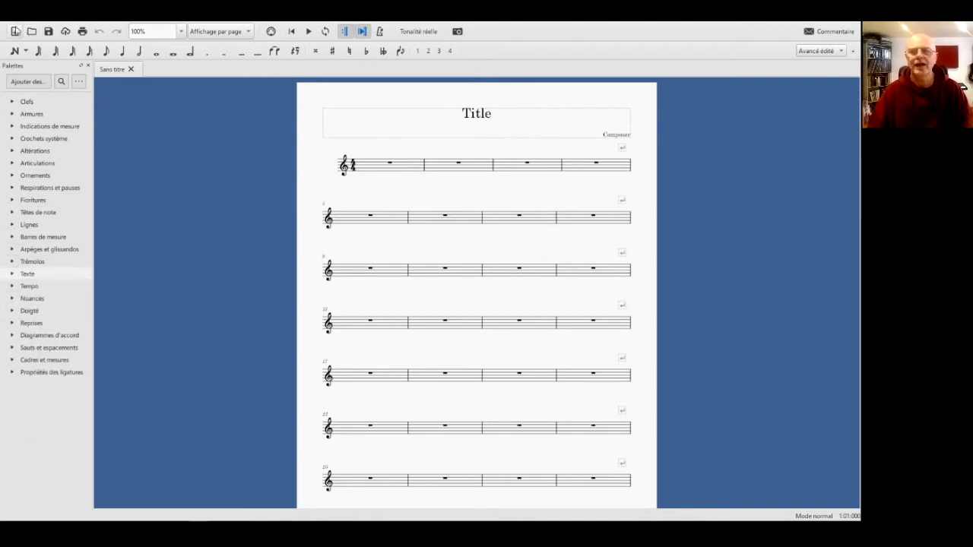
pyautogui.click(16, 24)
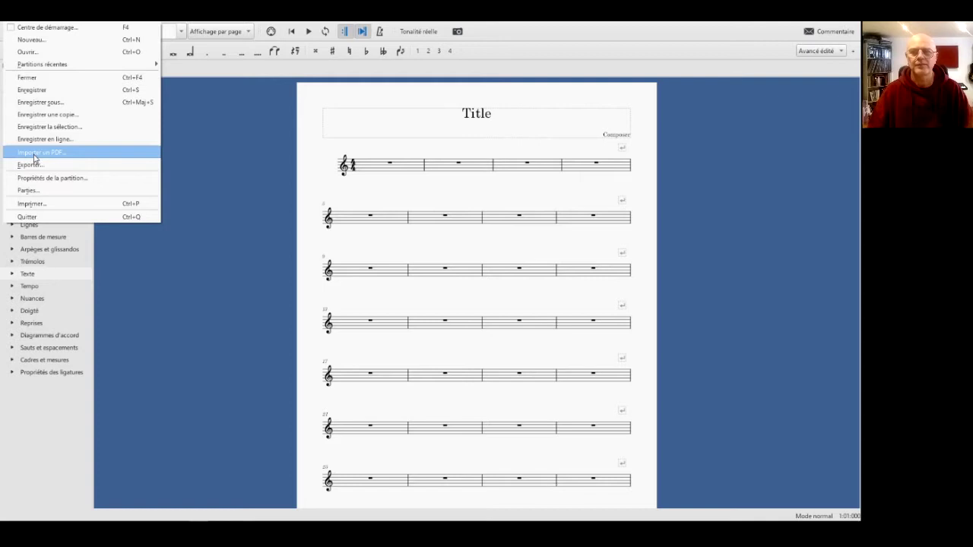
pyautogui.click(193, 114)
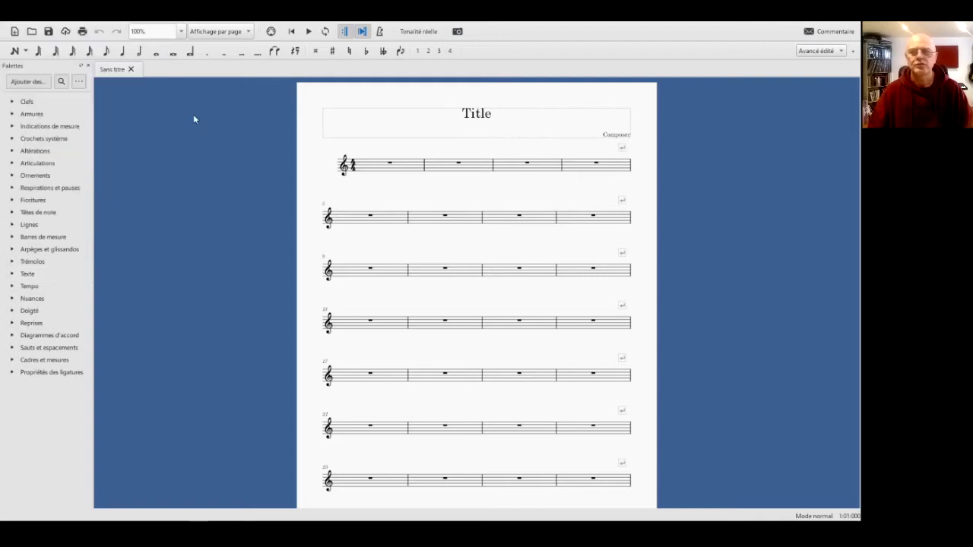
# Open the MIDI file "80s Hit 01. Piano.mid" from the Documents folder as a score
pyautogui.click(30, 32)
pyautogui.click(63, 247)
pyautogui.scroll(-5, 426, 304)
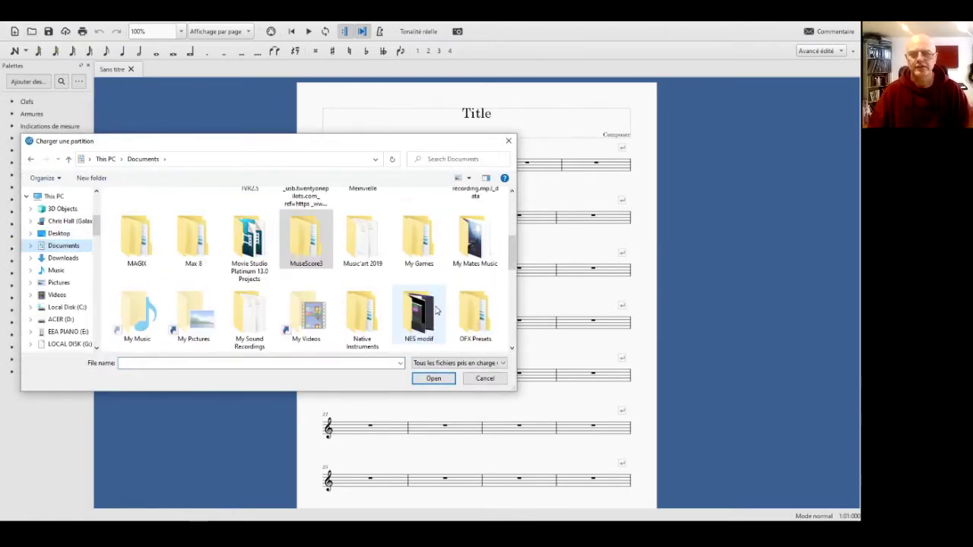
pyautogui.scroll(-8, 437, 311)
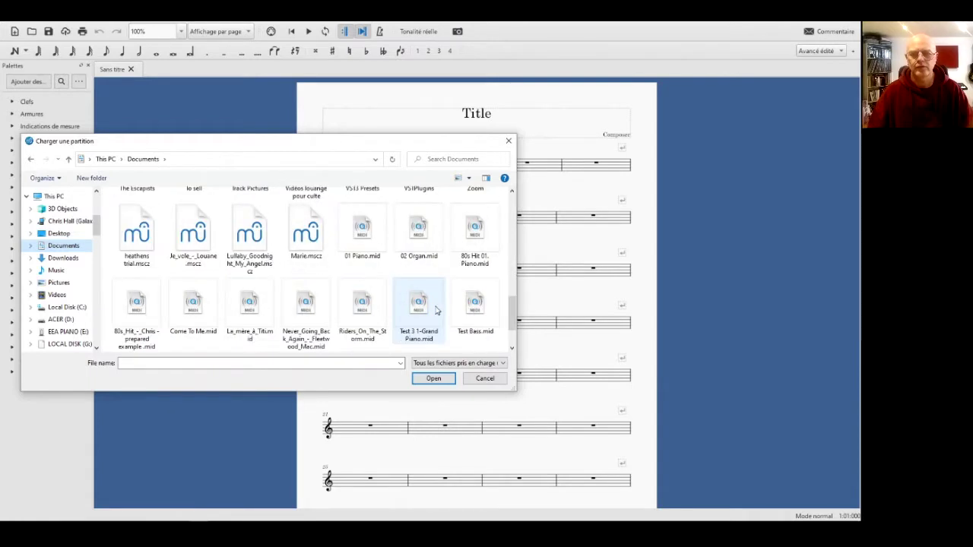
pyautogui.click(479, 237)
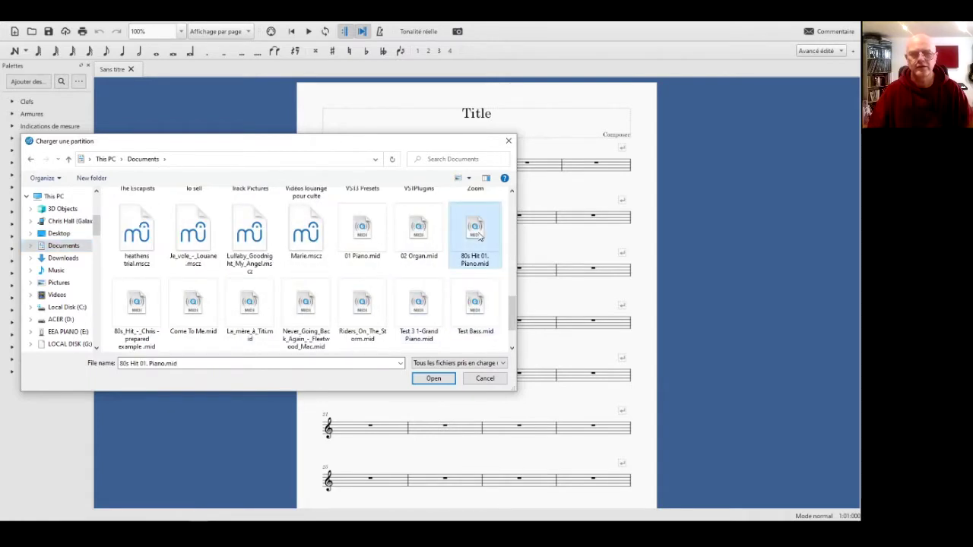
pyautogui.click(435, 379)
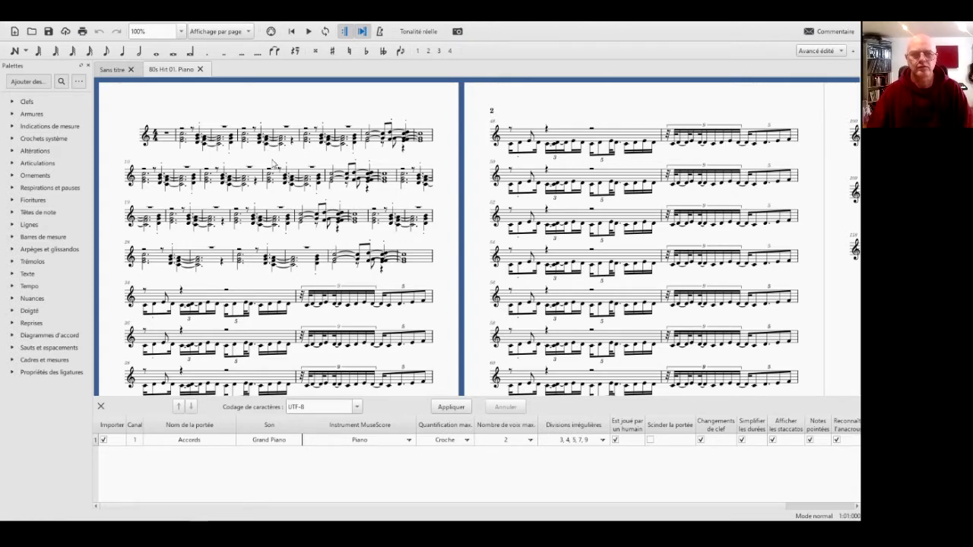
# Look through the imported piano score, play it back from the beginning and stop the playback
pyautogui.scroll(-3, 329, 237)
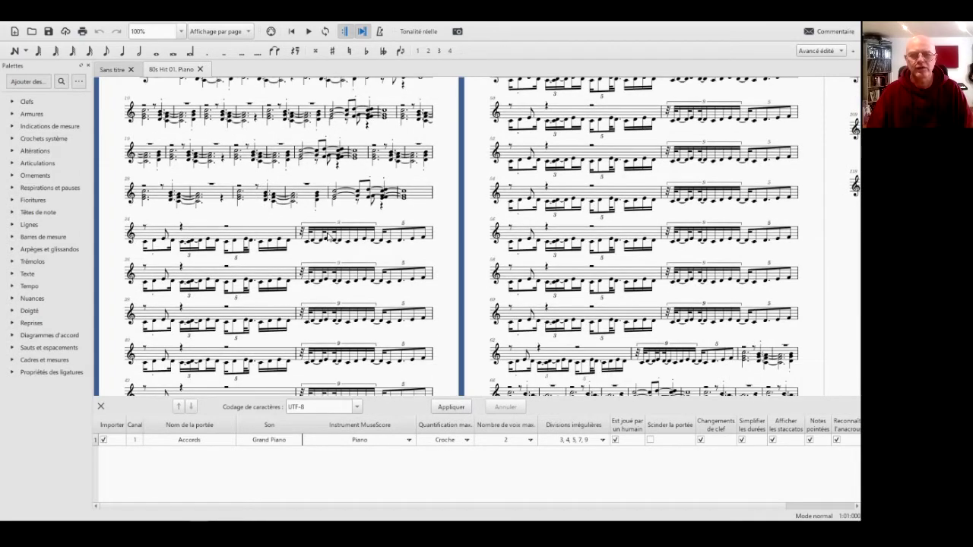
pyautogui.scroll(-5, 330, 237)
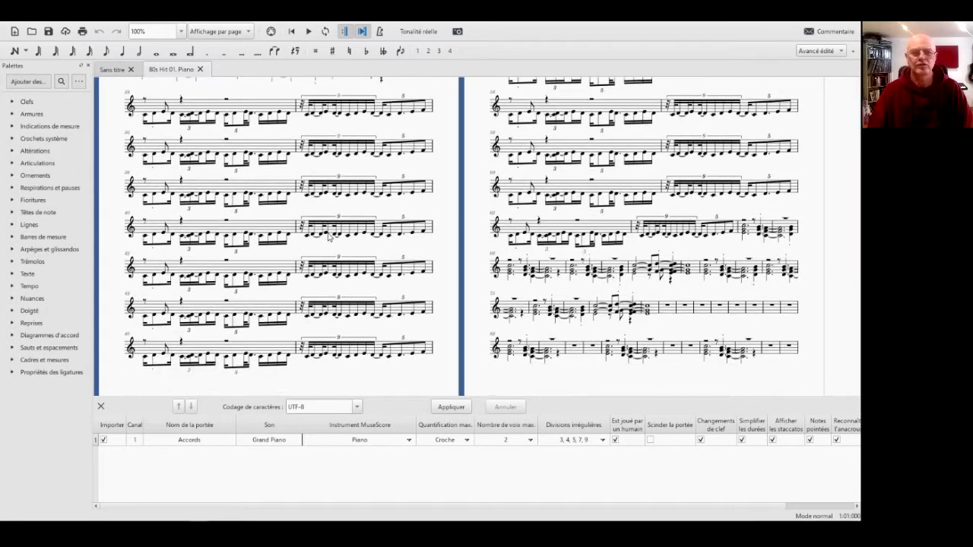
pyautogui.scroll(11, 331, 237)
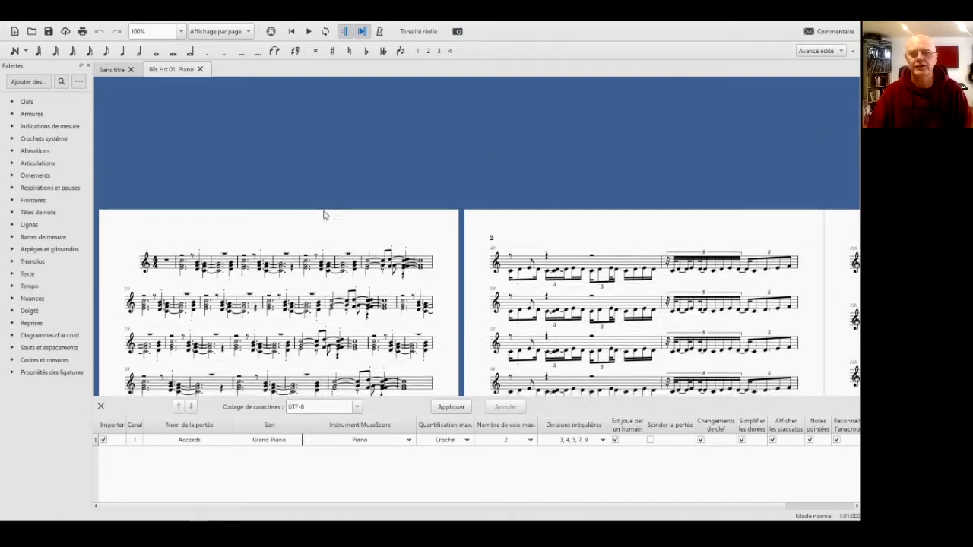
pyautogui.scroll(-4, 259, 147)
pyautogui.click(291, 34)
pyautogui.click(309, 32)
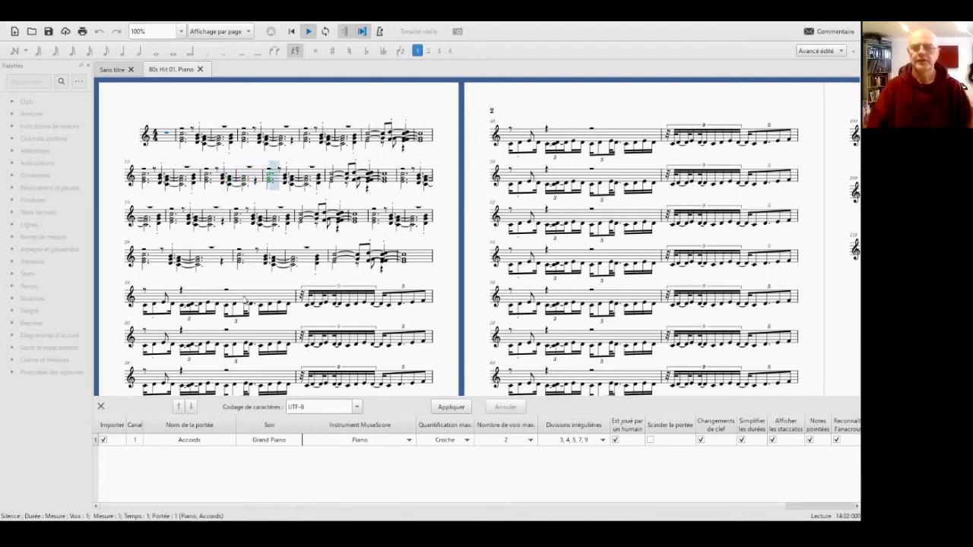
pyautogui.scroll(-1, 183, 311)
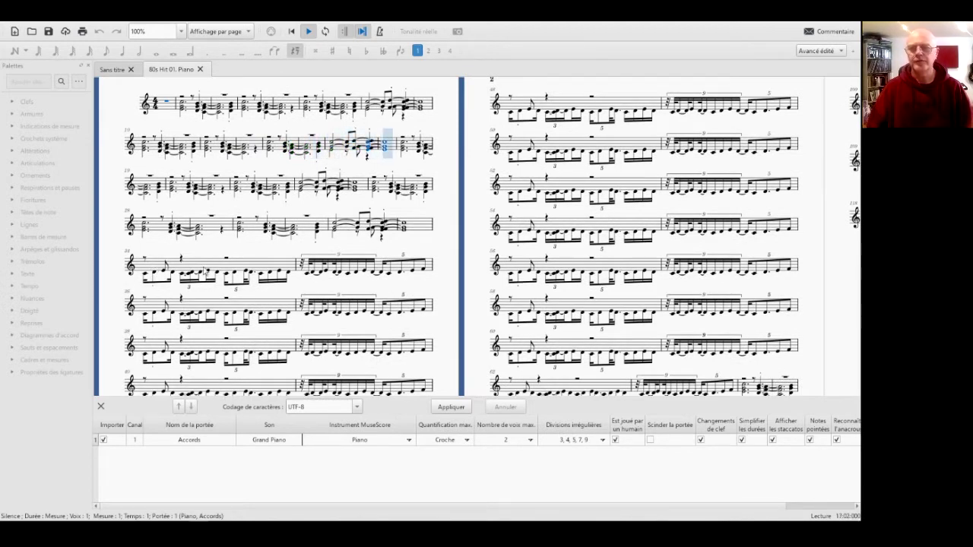
pyautogui.press('space')
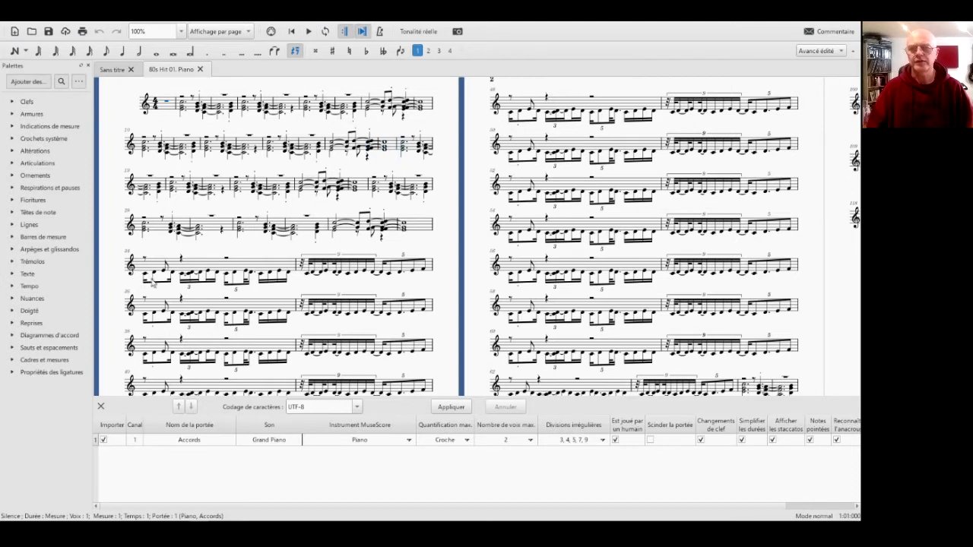
# Play the score from the first note of measure 34, stop playback, and review the notation on the first page
pyautogui.click(148, 279)
pyautogui.click(308, 32)
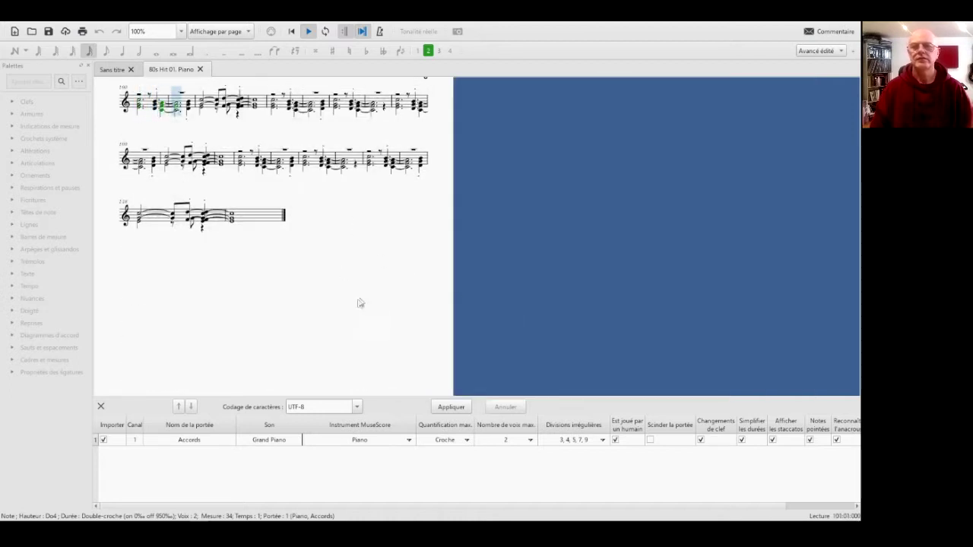
pyautogui.click(236, 224)
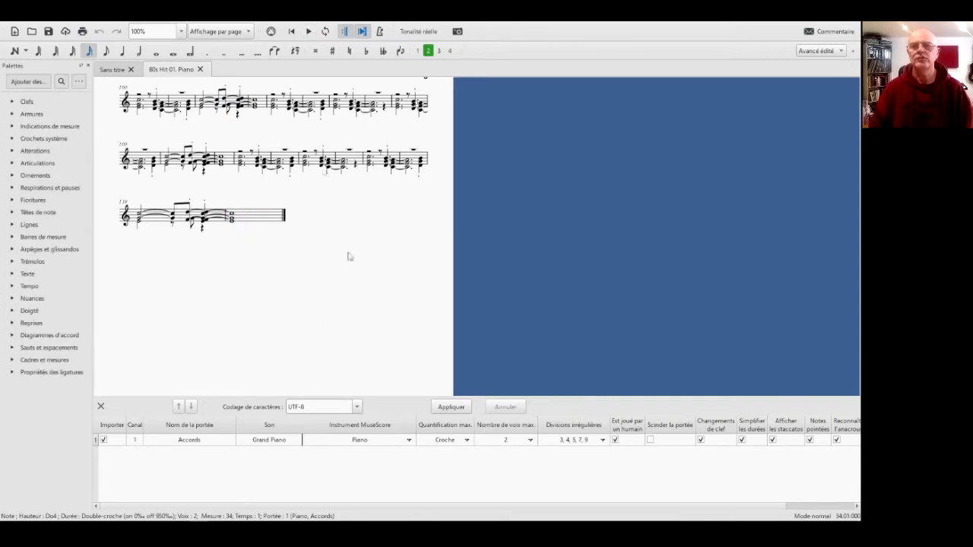
pyautogui.scroll(2, 275, 139)
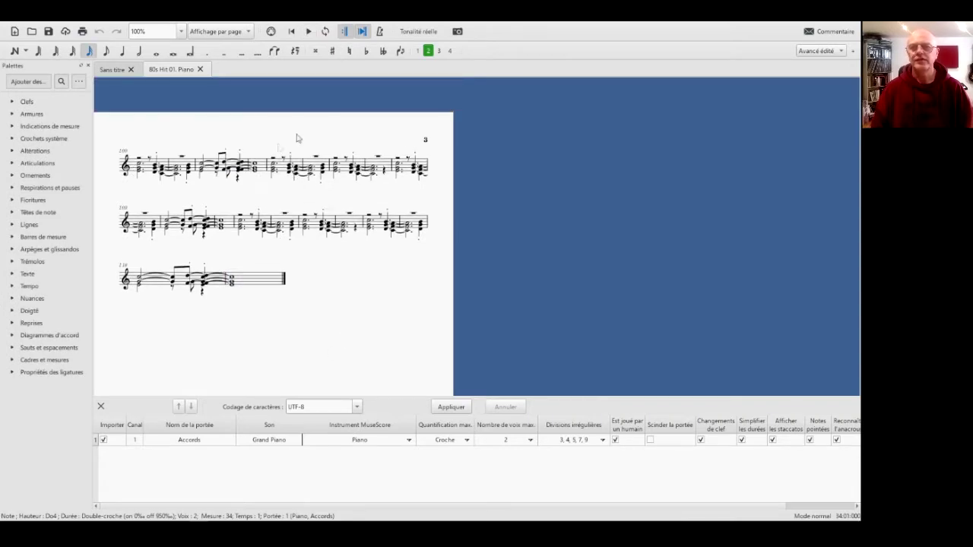
pyautogui.hscroll(-5, 297, 138)
pyautogui.hscroll(-5, 348, 132)
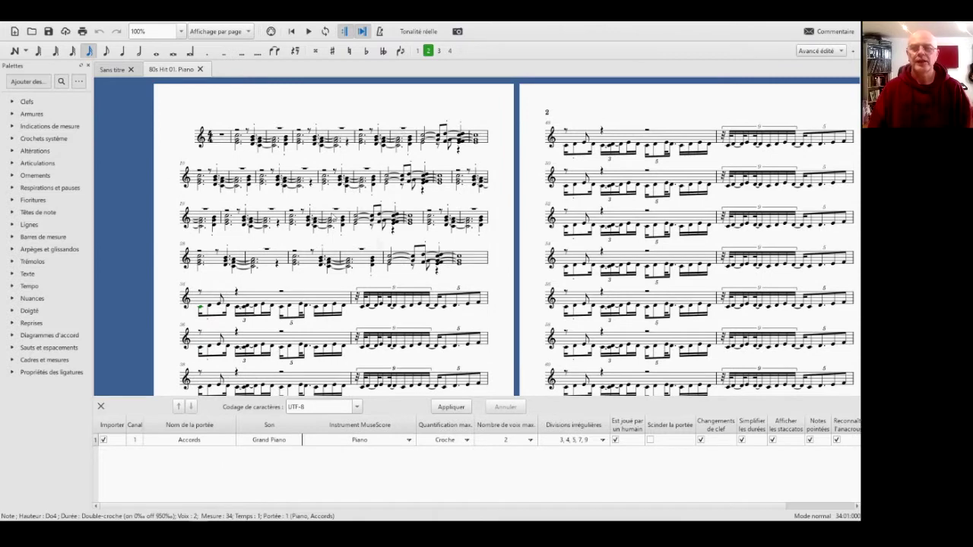
pyautogui.scroll(-1, 439, 242)
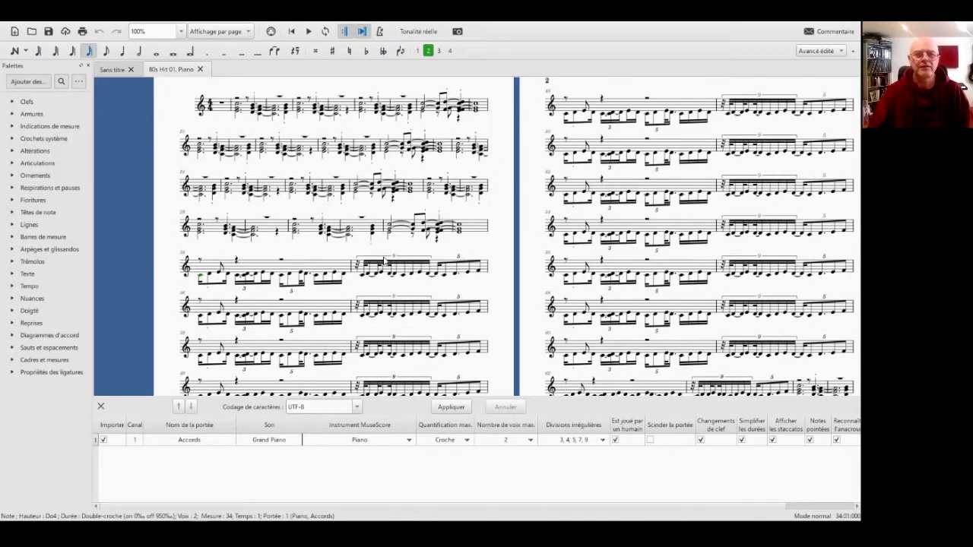
# Switch to Ableton Live and consolidate the Funky Organ track's clips from bar 3 to bar 123 into a single clip
pyautogui.scroll(1, 533, 288)
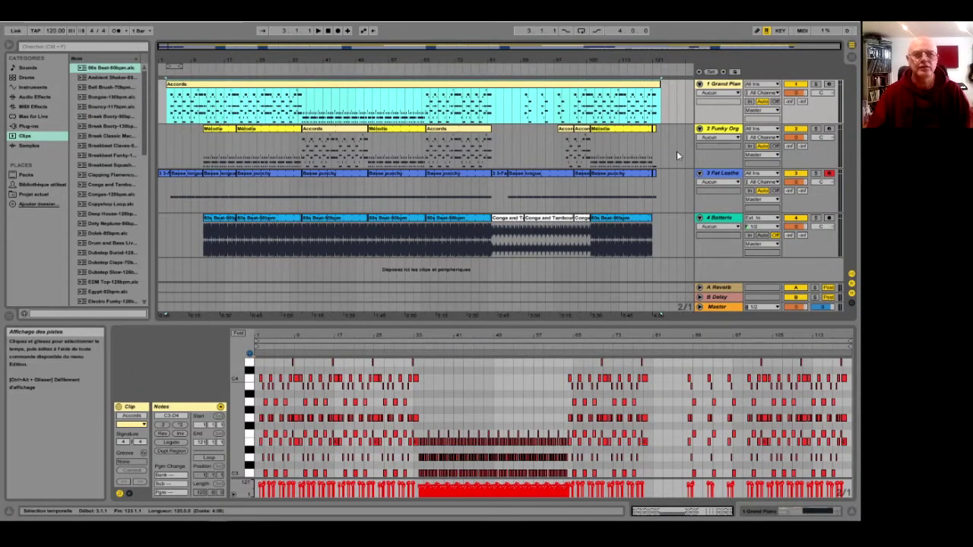
pyautogui.click(170, 139)
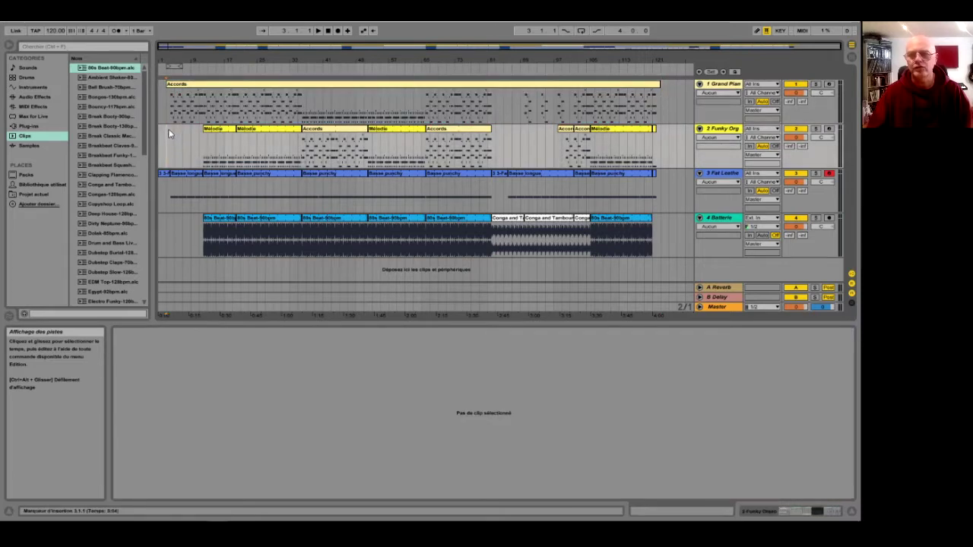
pyautogui.moveTo(169, 134); pyautogui.dragTo(660, 147)
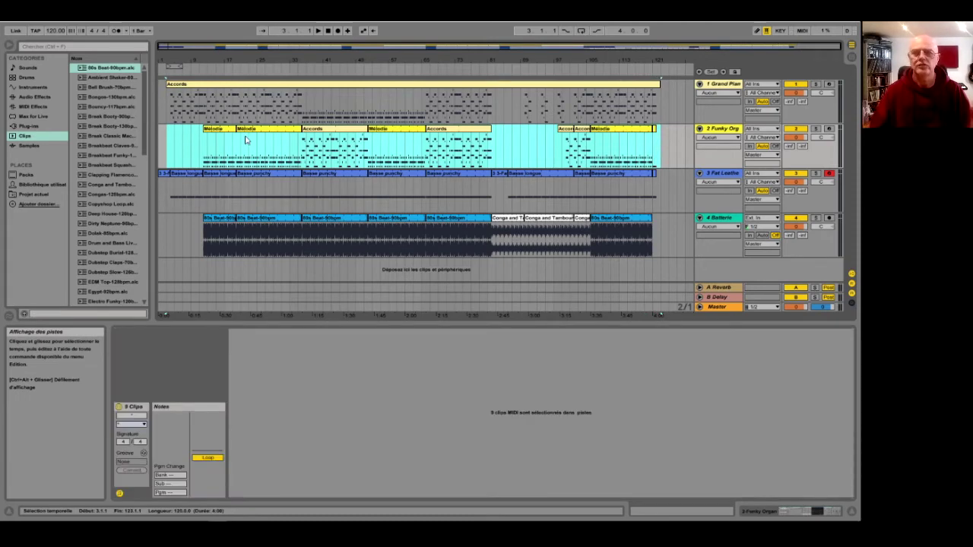
pyautogui.rightClick(246, 139)
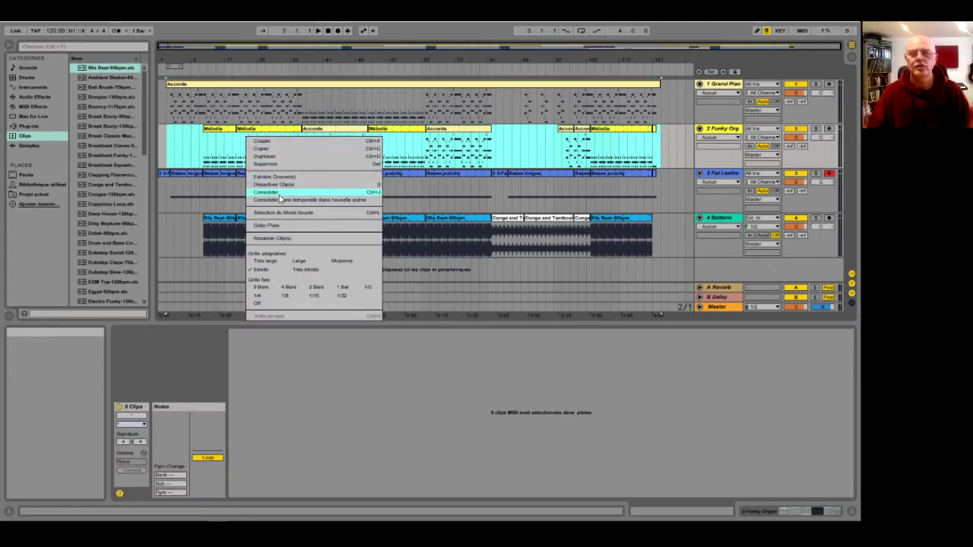
pyautogui.click(280, 193)
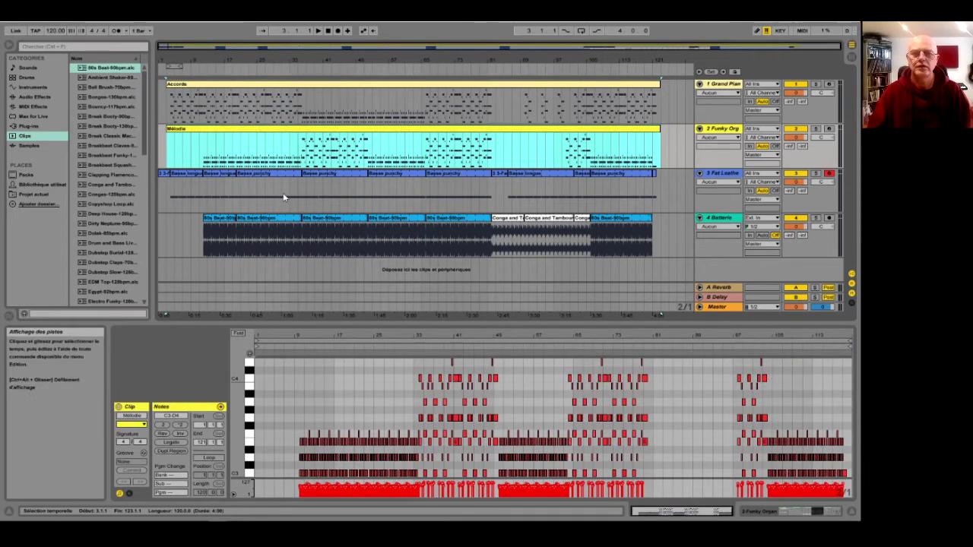
# Export the consolidated organ clip as the MIDI file "80s Hit 02. Organ.mid" in the Documents folder
pyautogui.rightClick(243, 153)
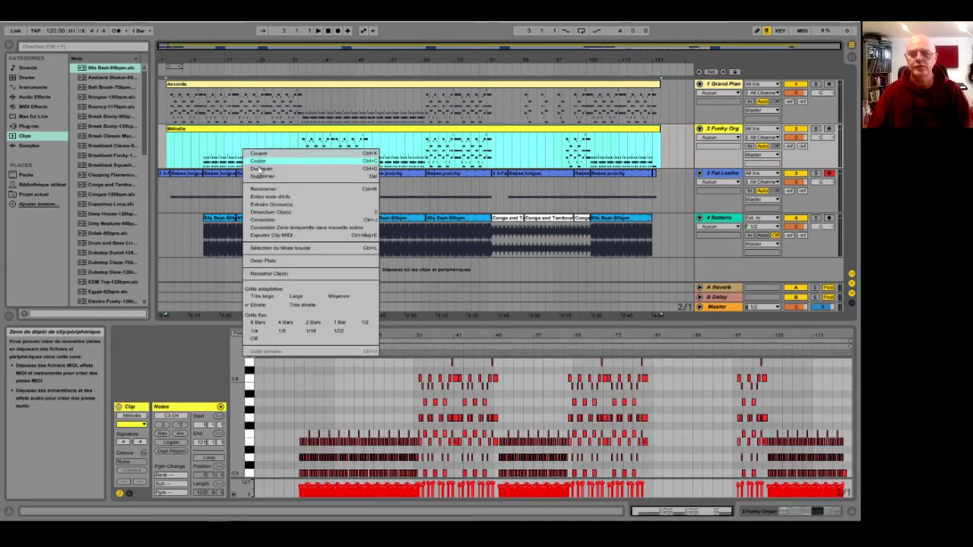
pyautogui.click(274, 236)
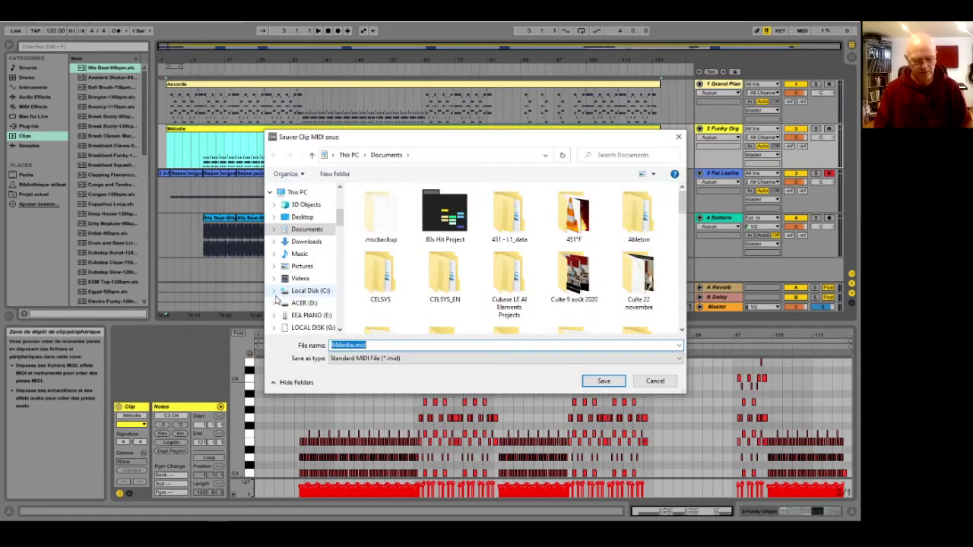
pyautogui.write('80s')
pyautogui.press('Down')
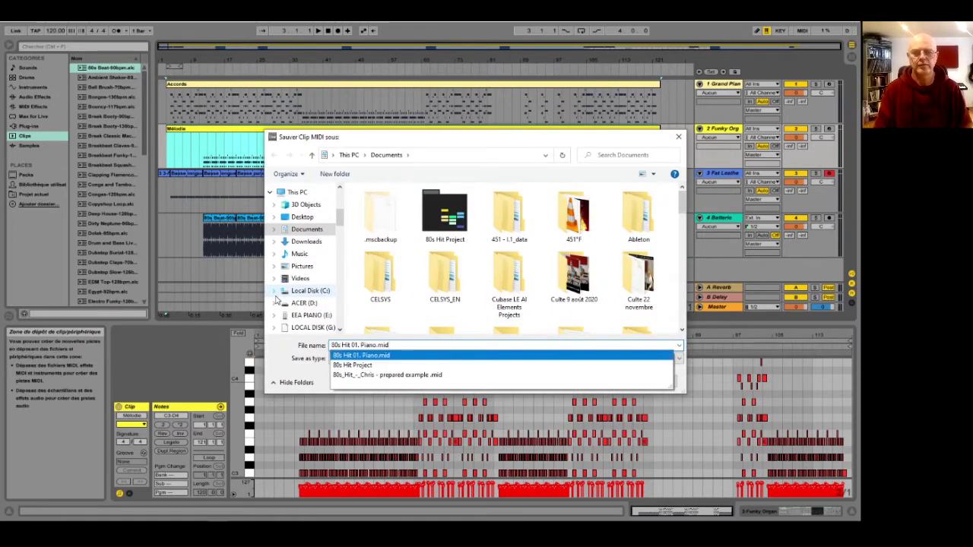
pyautogui.write('Org')
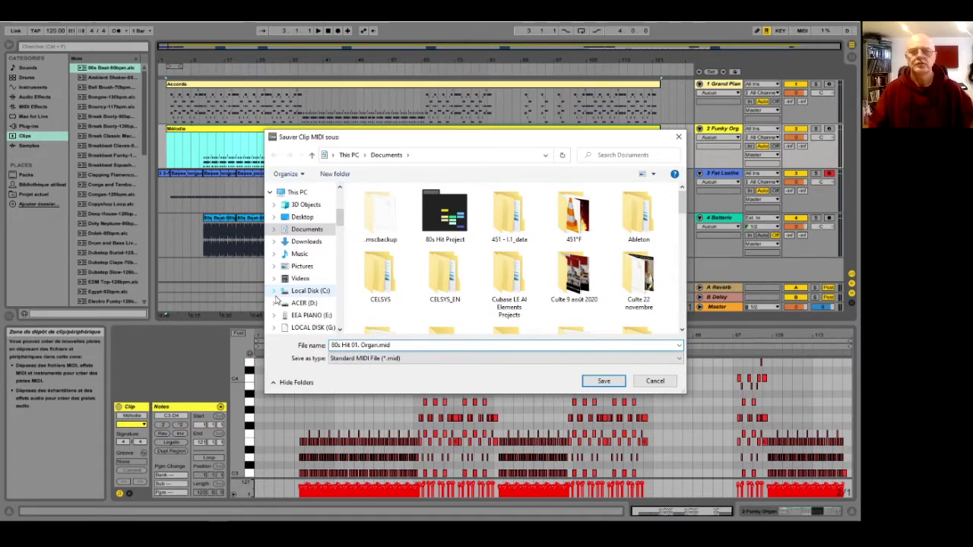
pyautogui.press('Left')
pyautogui.press('Left')
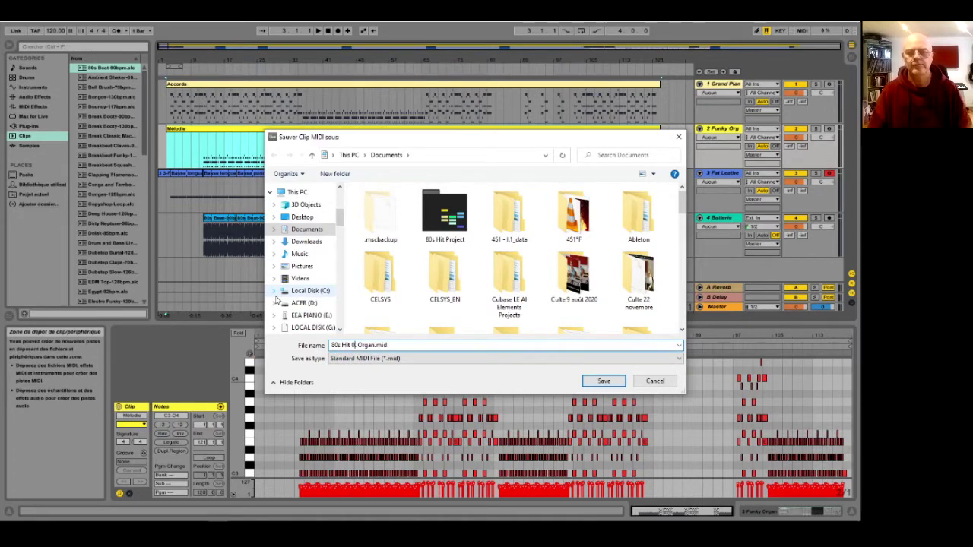
pyautogui.click(606, 381)
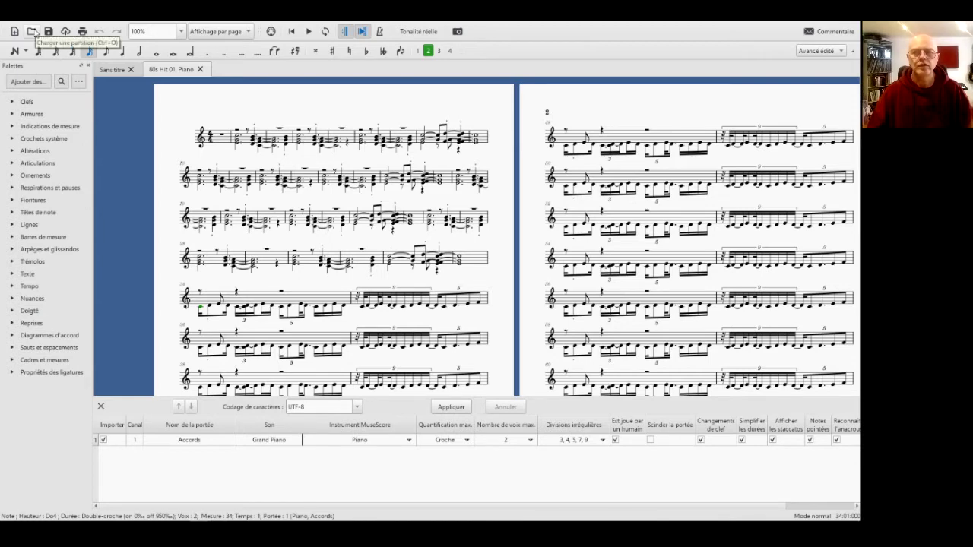
# Switch to MuseScore and open "80s Hit 02. Organ.mid" from the Documents folder as a score
pyautogui.click(31, 32)
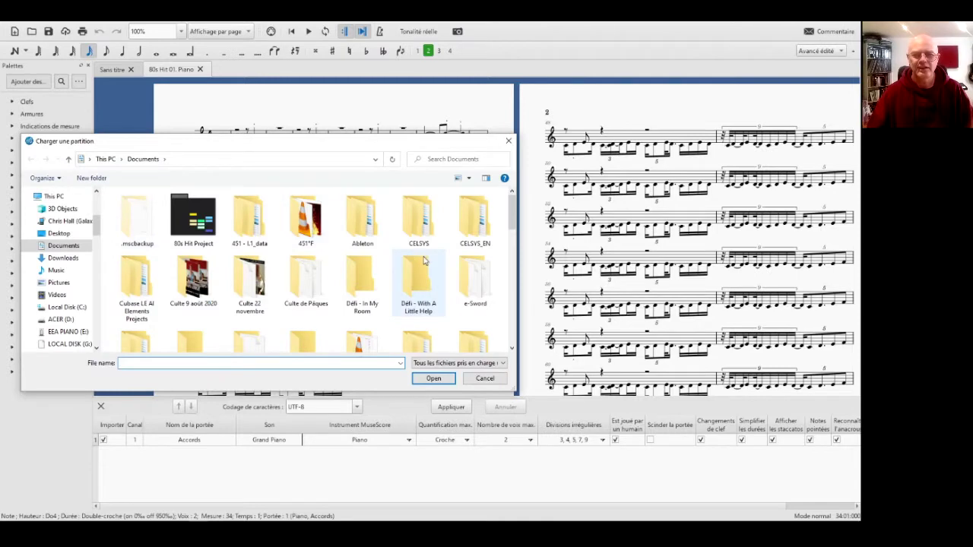
pyautogui.scroll(-1, 425, 260)
pyautogui.scroll(-5, 403, 260)
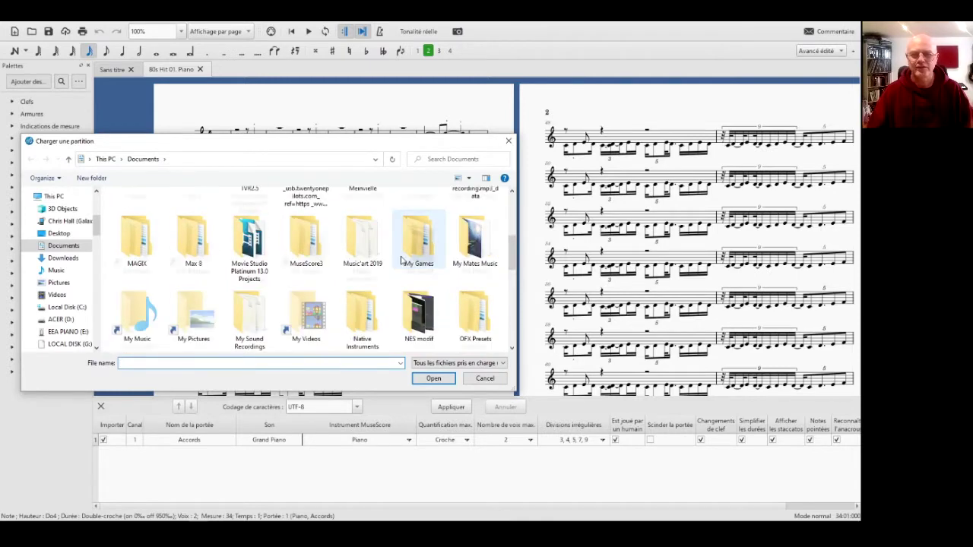
pyautogui.scroll(1, 403, 260)
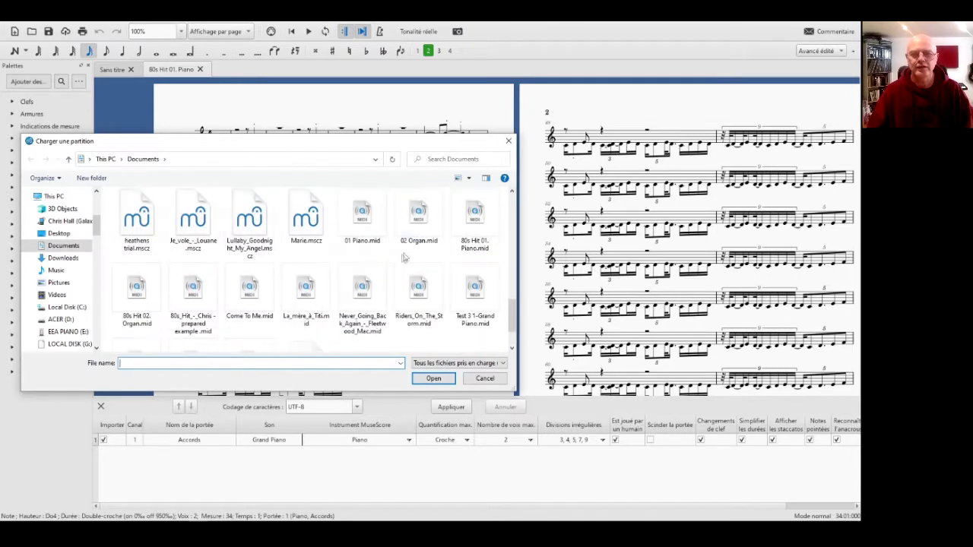
pyautogui.click(136, 293)
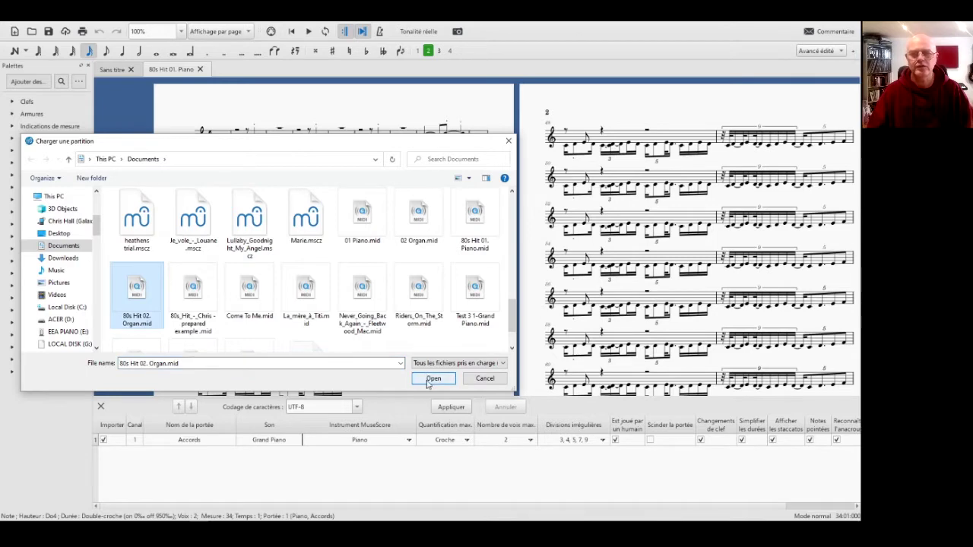
pyautogui.click(432, 379)
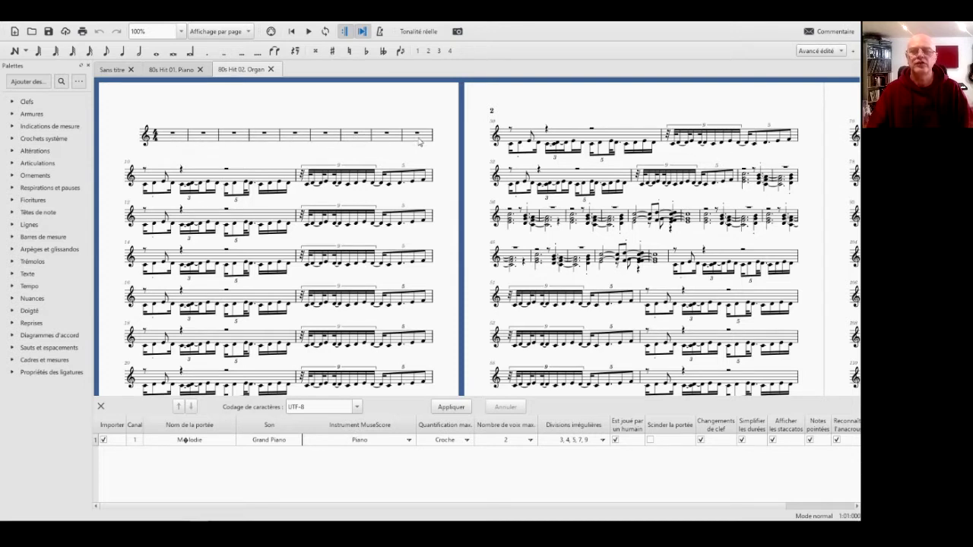
# Compare the imported piano and organ scores, and examine the arrangement's clips up close in Ableton Live
pyautogui.click(171, 69)
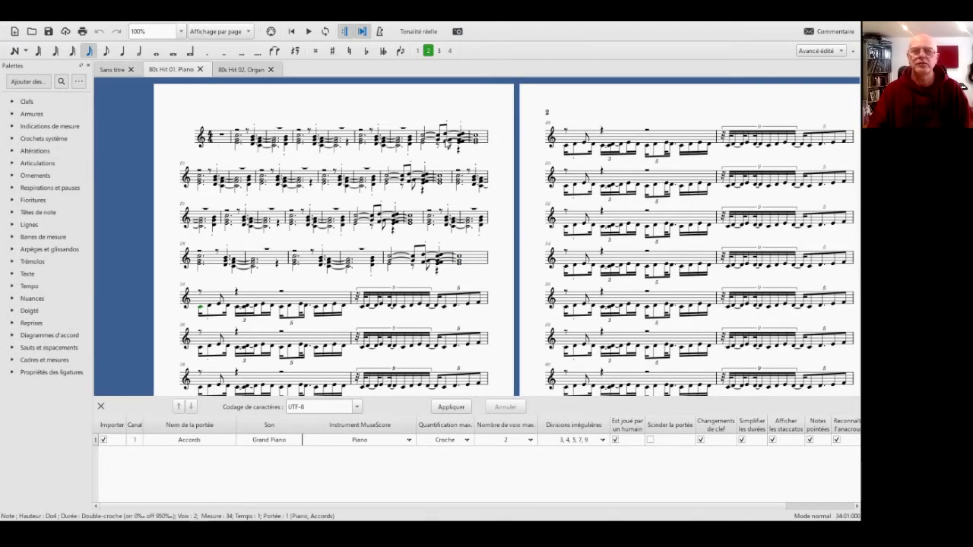
pyautogui.click(251, 70)
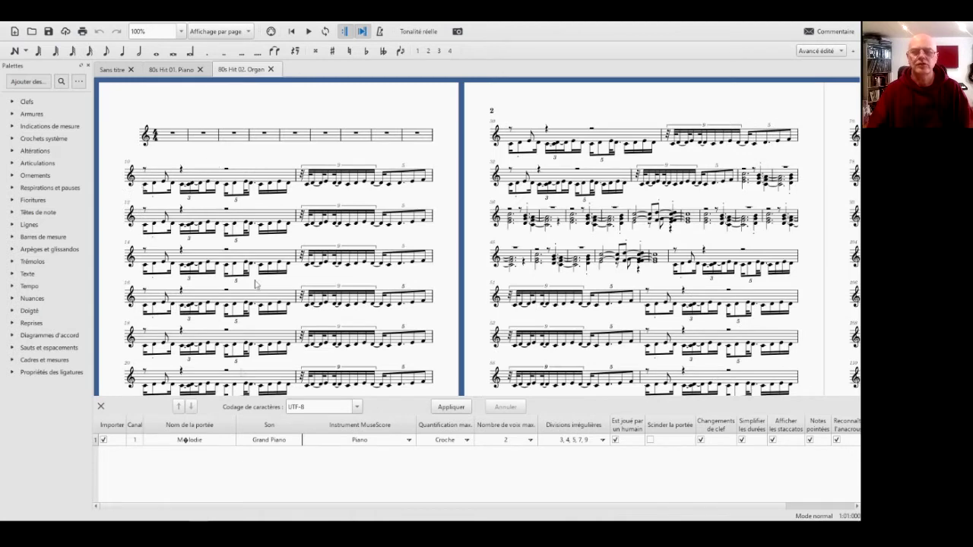
pyautogui.hotkey('alt', 'Tab')
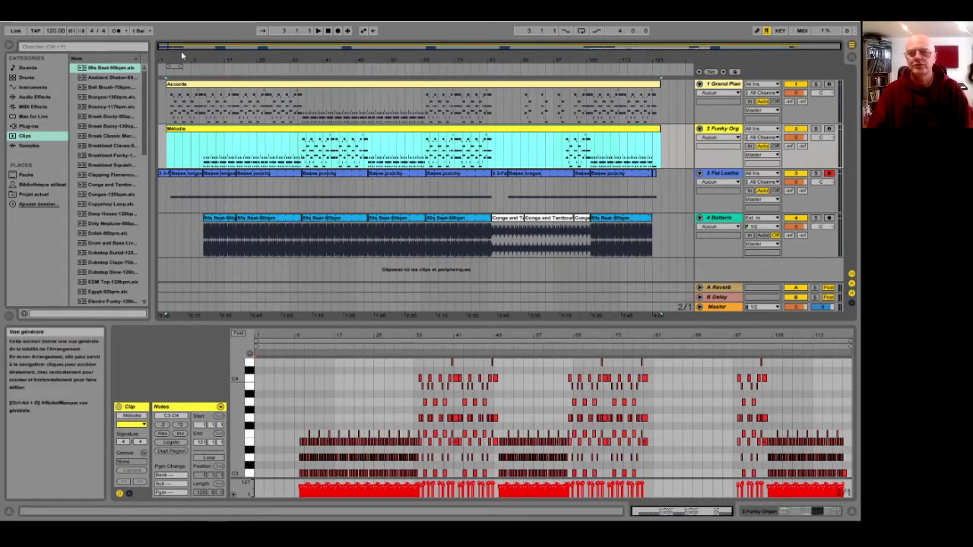
pyautogui.moveTo(180, 60); pyautogui.dragTo(180, 108)
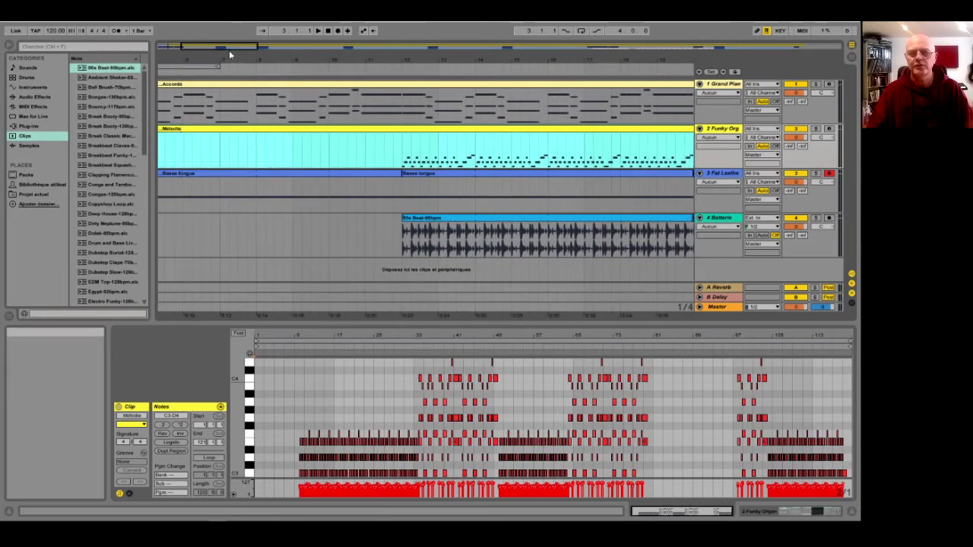
pyautogui.moveTo(225, 59); pyautogui.dragTo(350, 60)
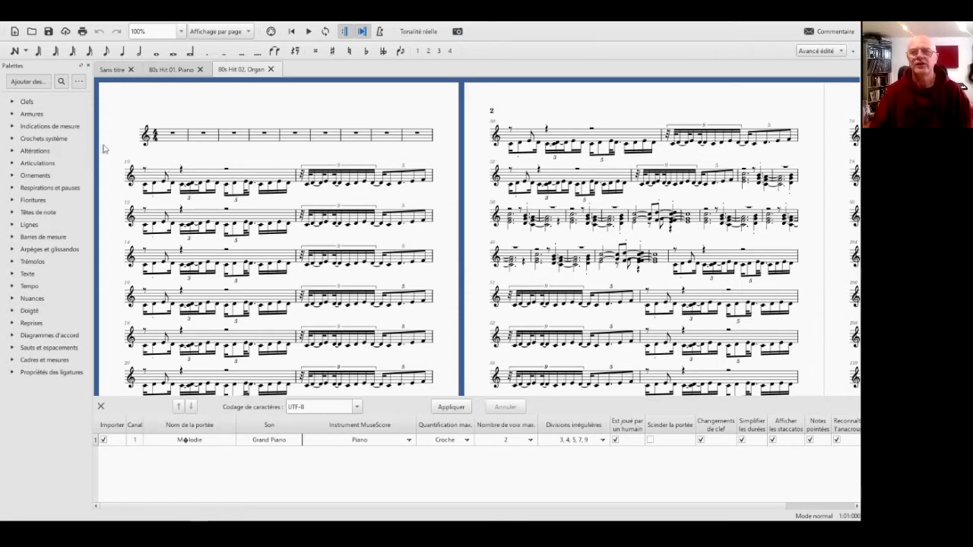
# In MuseScore's untitled score, add a Piano and an Orgue from the Claviers group to the instrument list
pyautogui.click(112, 70)
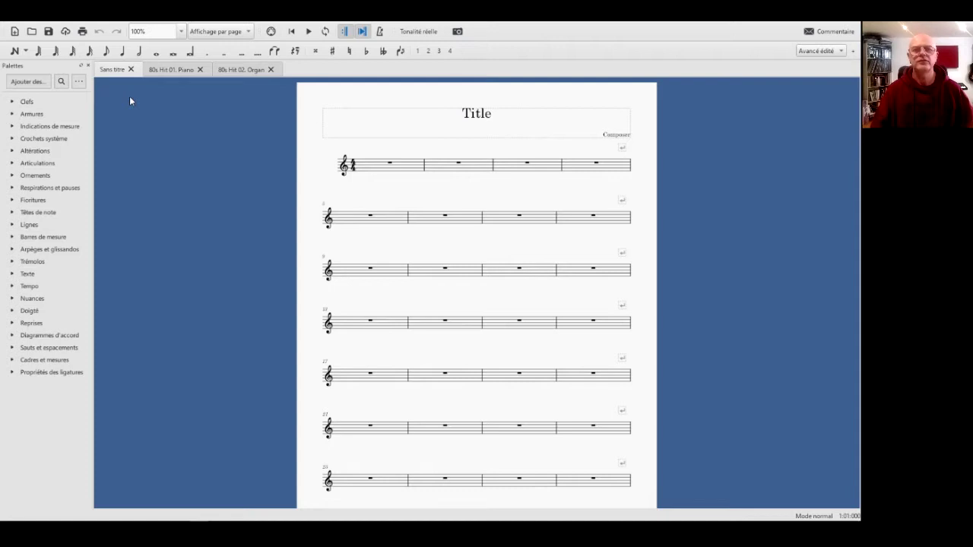
pyautogui.click(45, 22)
pyautogui.click(69, 180)
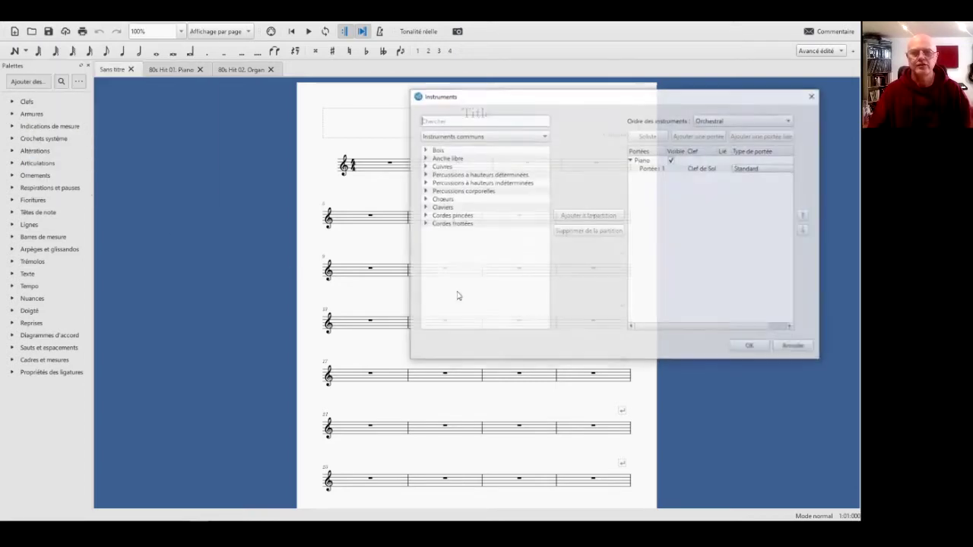
pyautogui.click(432, 207)
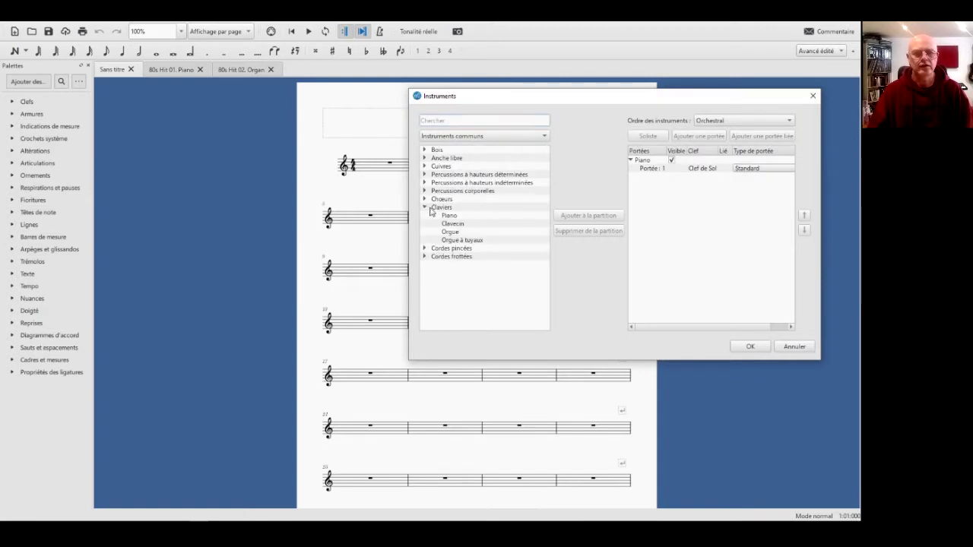
pyautogui.click(472, 218)
pyautogui.click(601, 219)
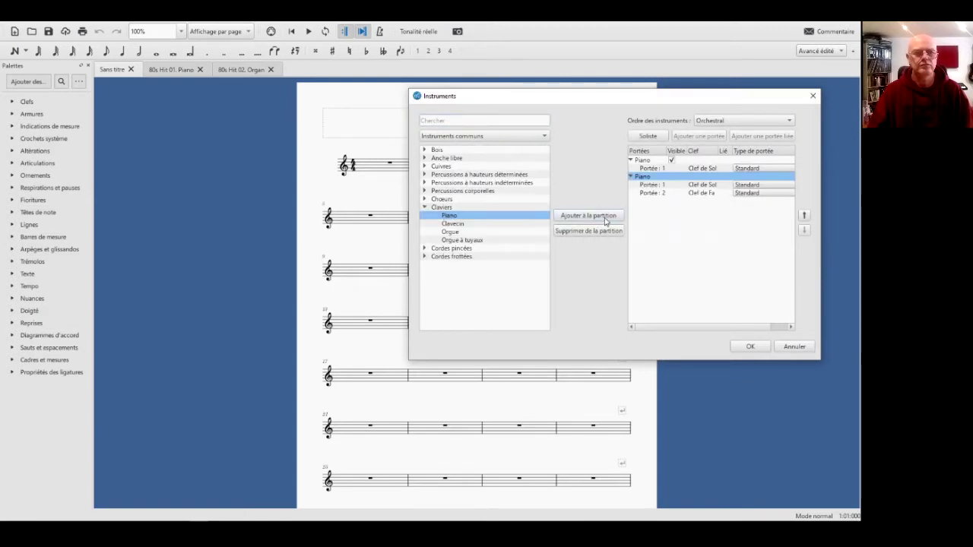
pyautogui.click(454, 232)
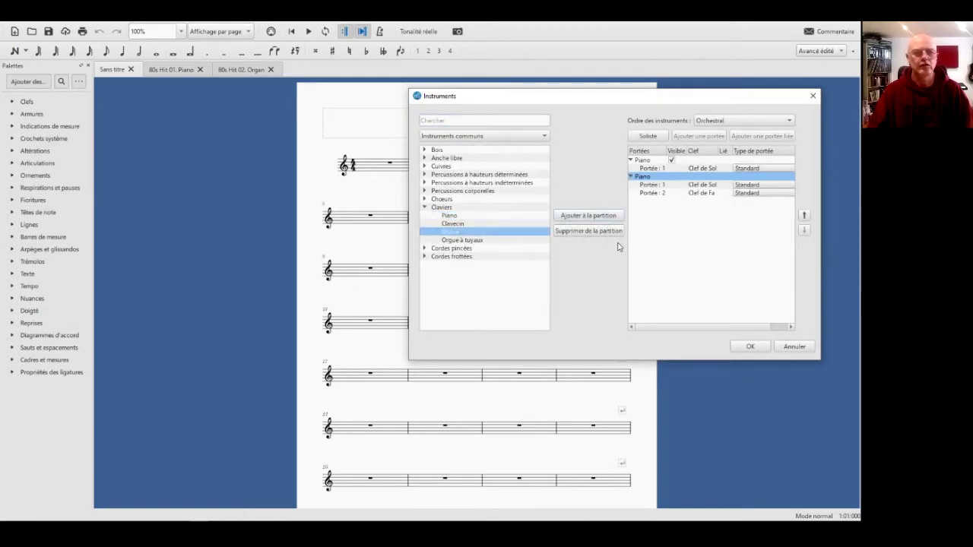
pyautogui.click(596, 218)
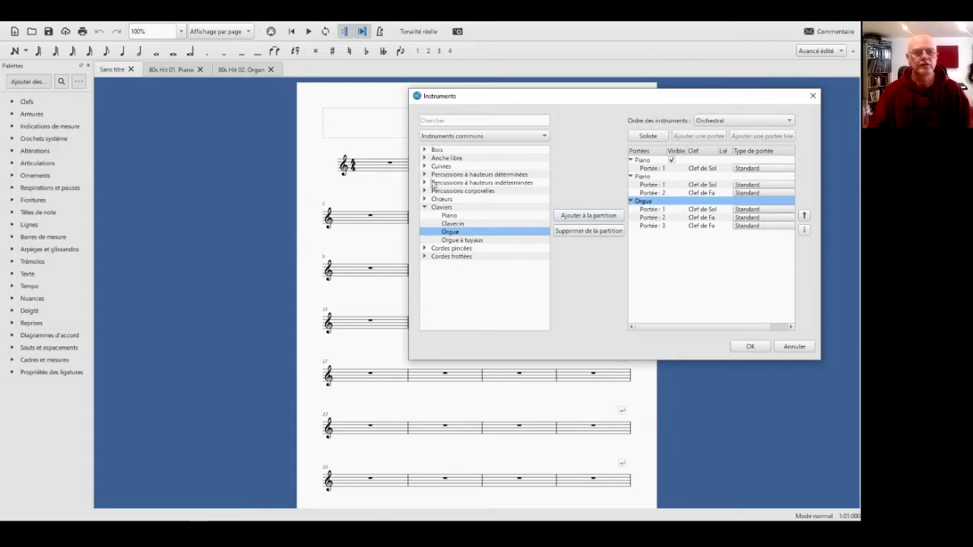
# Add a Guitare Basse from the Cordes pincées group to the score's instruments
pyautogui.click(425, 208)
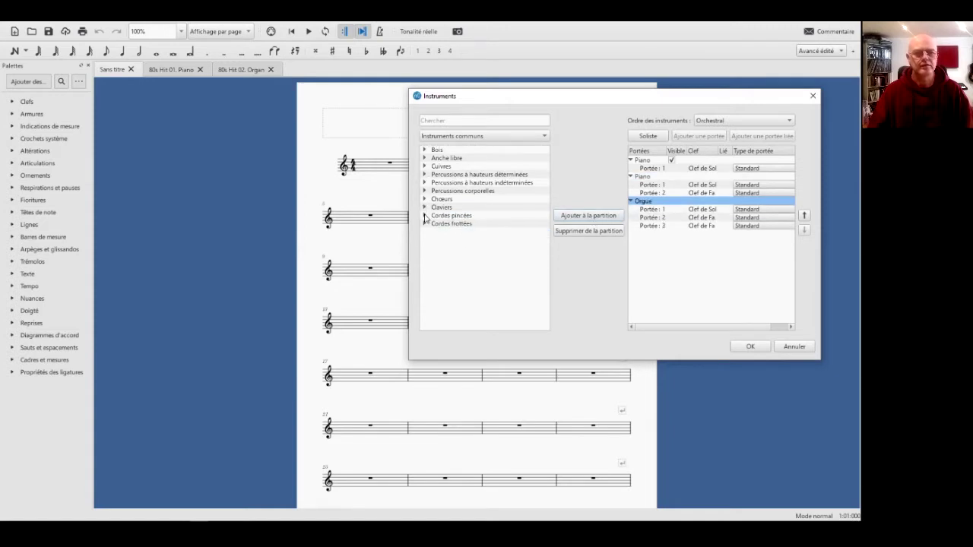
pyautogui.click(425, 216)
pyautogui.scroll(-2, 476, 313)
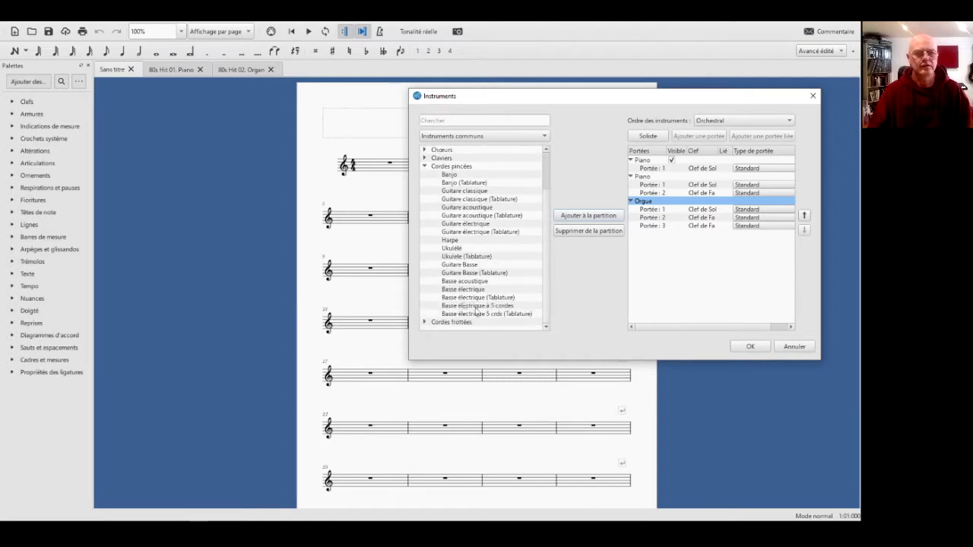
pyautogui.click(463, 265)
pyautogui.click(587, 217)
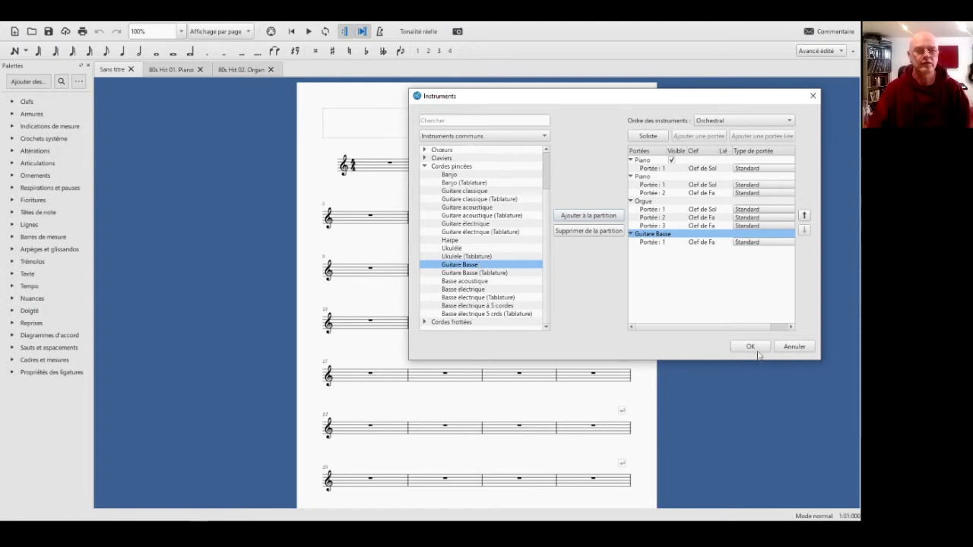
# Remove the original single-staff Piano and the Orgue's third staff, and apply the instrument changes to the score
pyautogui.click(645, 162)
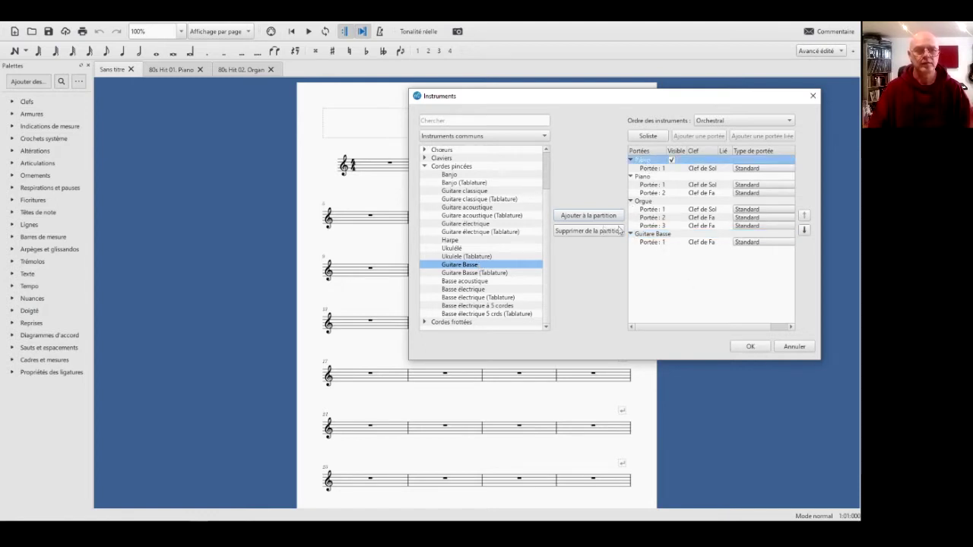
pyautogui.click(592, 232)
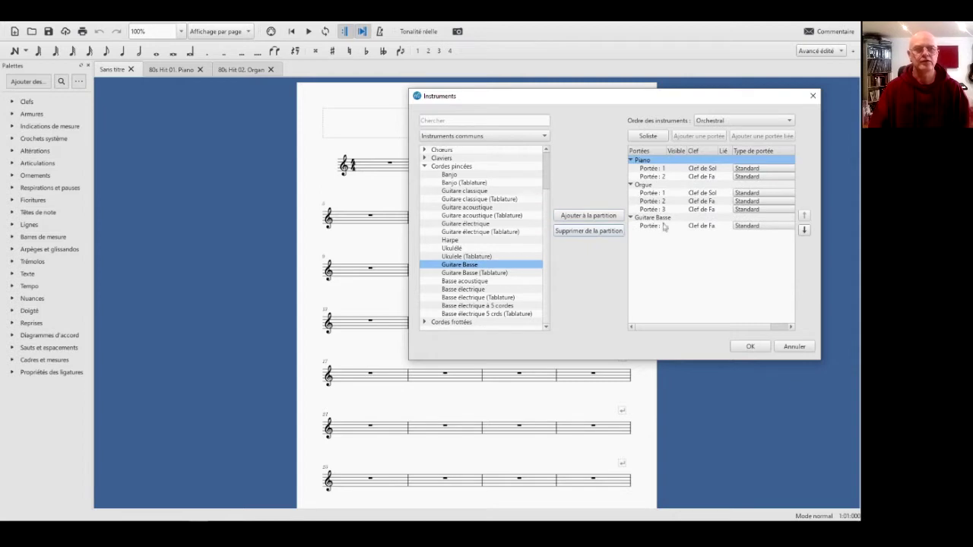
pyautogui.click(712, 208)
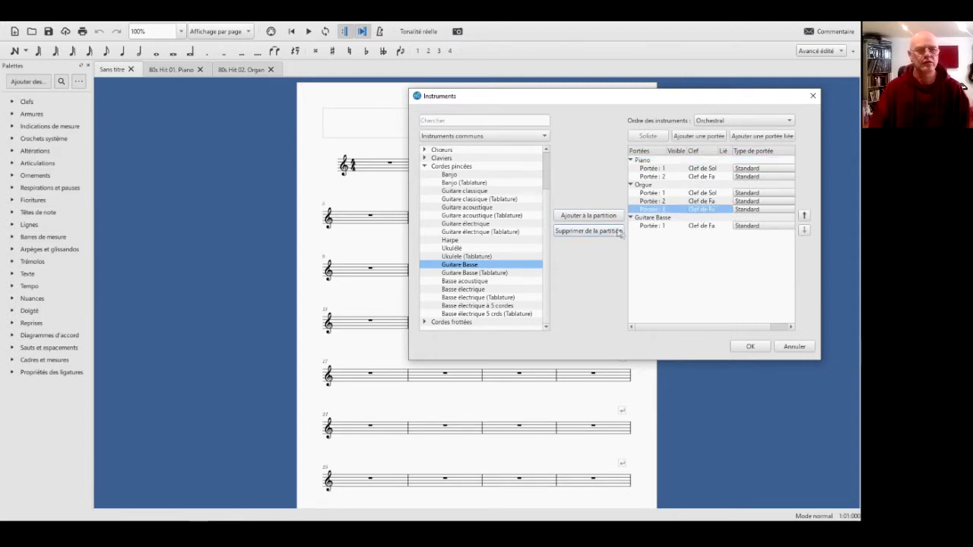
pyautogui.click(594, 231)
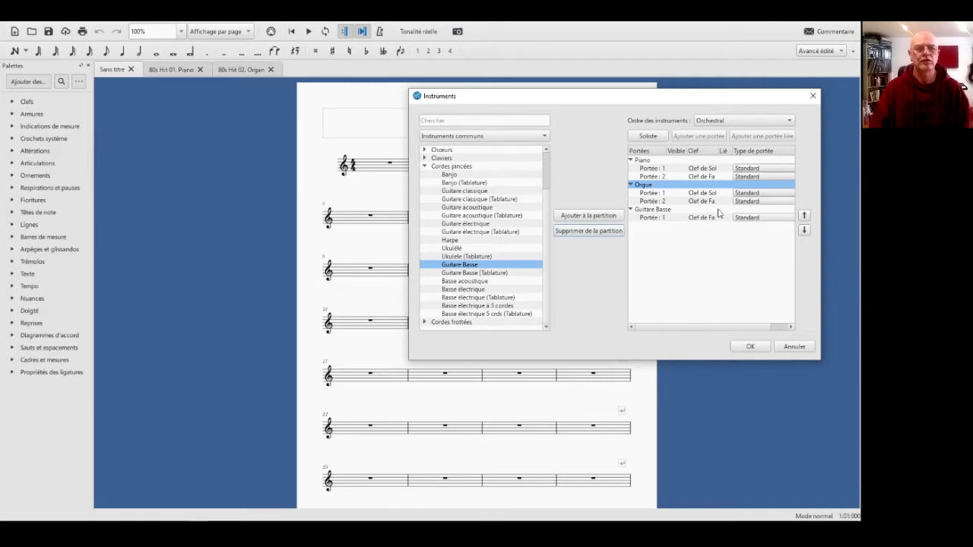
pyautogui.click(751, 347)
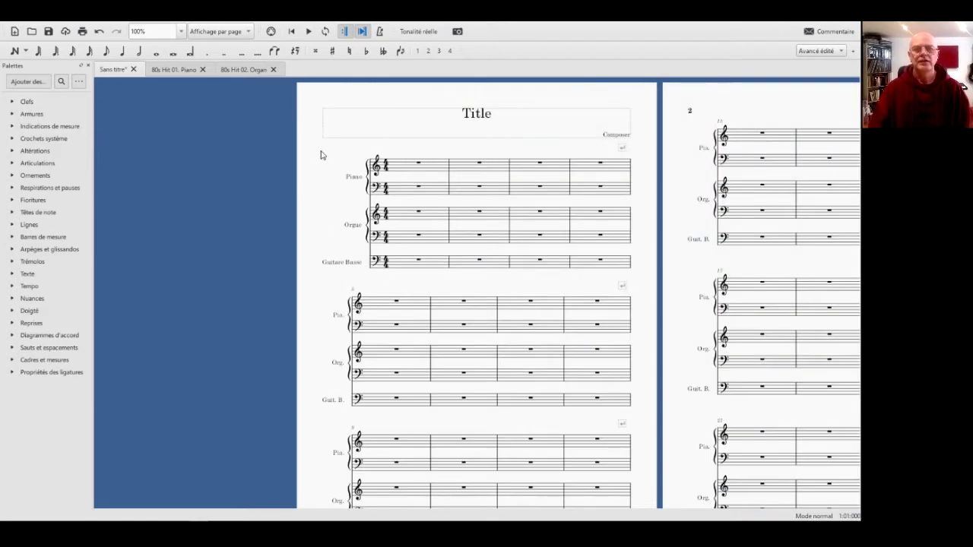
# Replace the placeholder title of the untitled score with "80s Hit"
pyautogui.moveTo(336, 152); pyautogui.dragTo(215, 147)
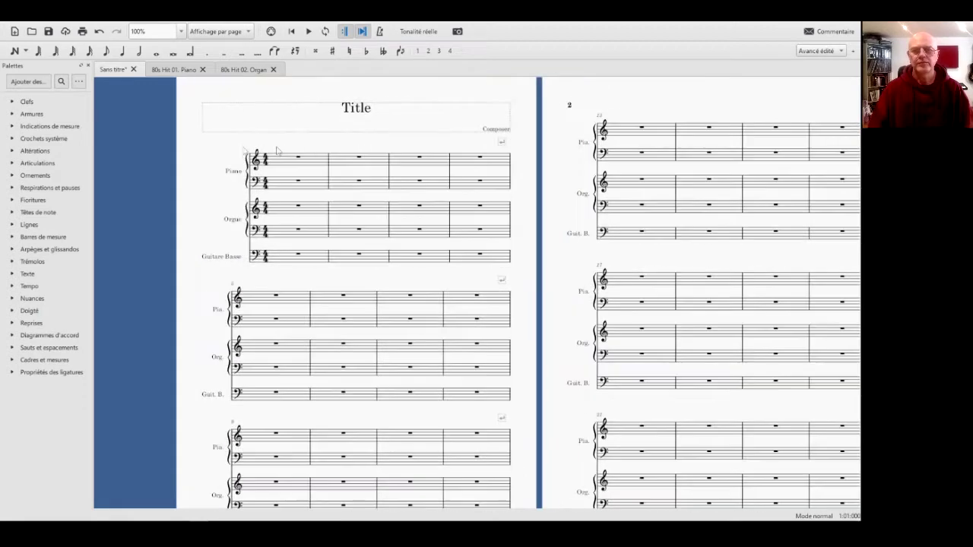
pyautogui.doubleClick(367, 111)
pyautogui.doubleClick(367, 111)
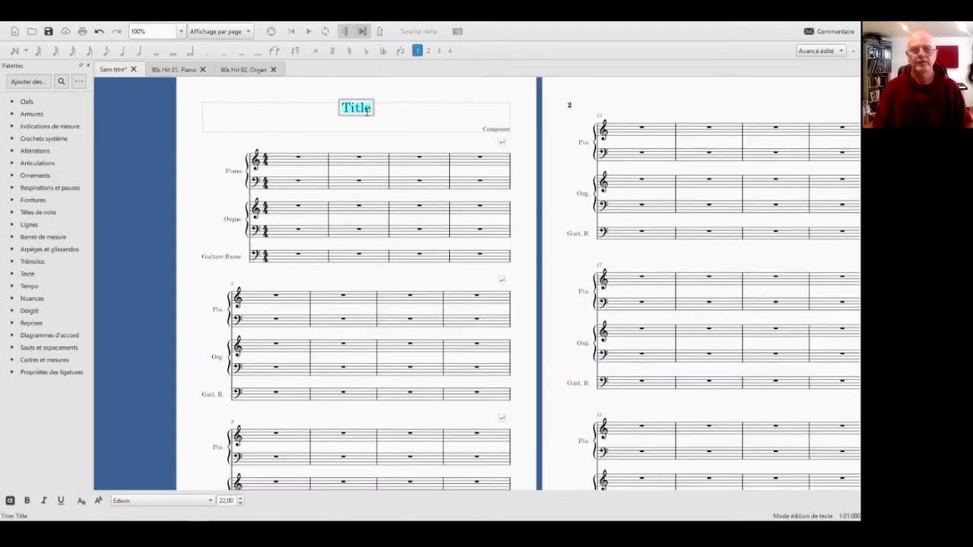
pyautogui.write('80s Hit')
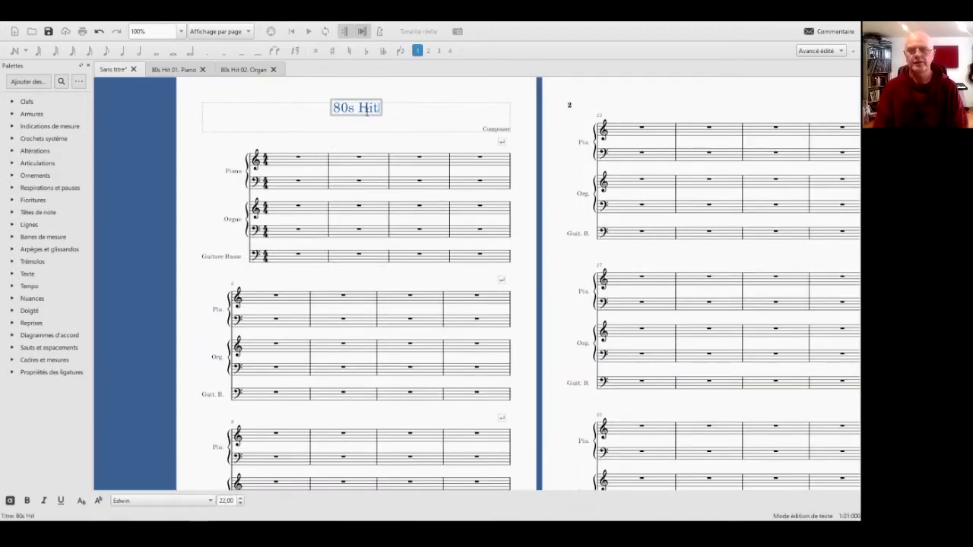
pyautogui.click(408, 138)
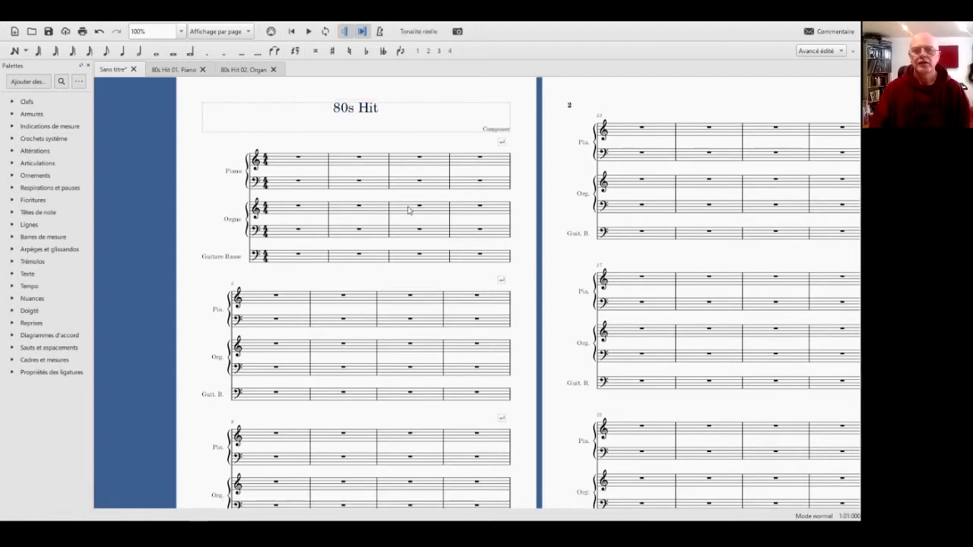
# In the 80s Hit 01. Piano score, select the staff from measure 1 through measure 119 and copy it
pyautogui.click(175, 70)
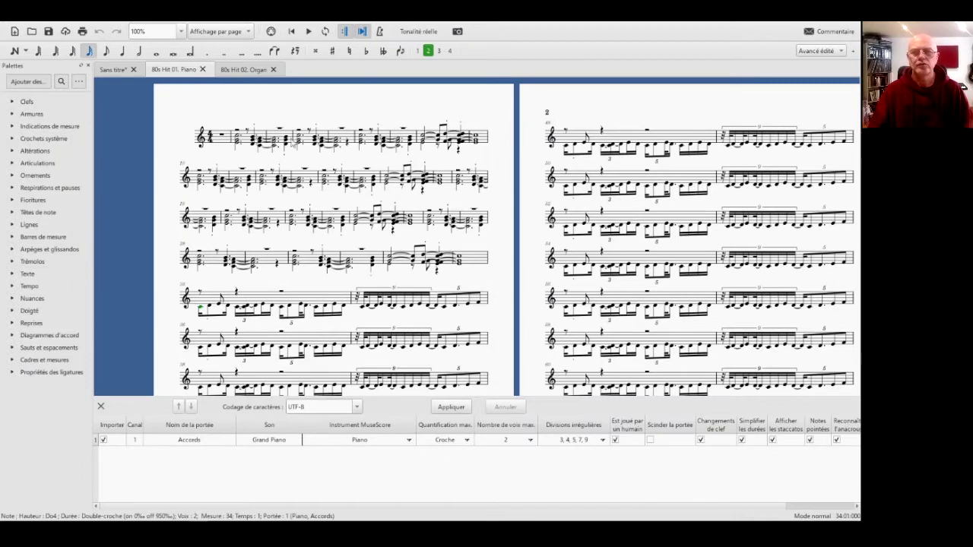
pyautogui.click(222, 141)
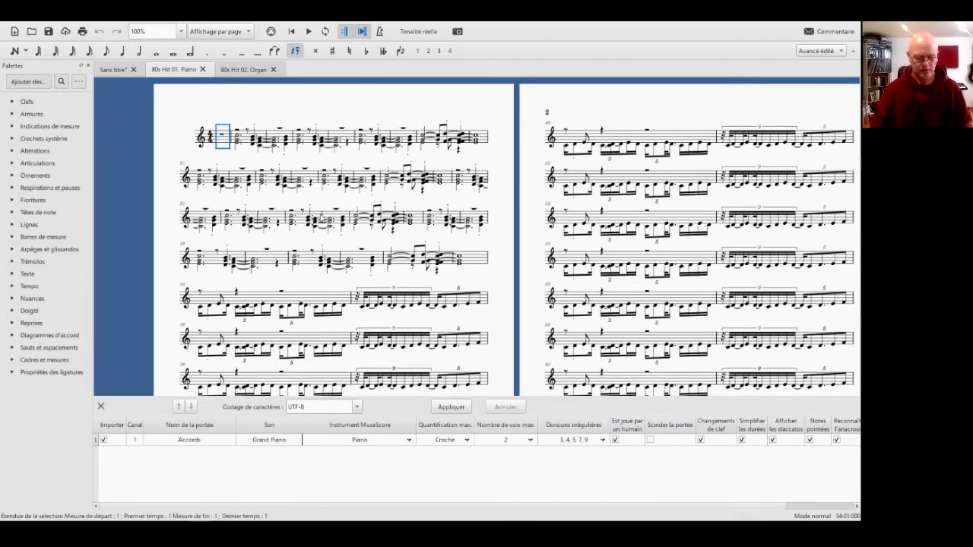
pyautogui.hotkey('ctrl', 'shift', 'Right')
pyautogui.hotkey('ctrl', 'shift', 'Right')
pyautogui.hotkey('ctrl', 'shift', 'Right')
pyautogui.hotkey('ctrl', 'shift', 'Right')
pyautogui.hotkey('ctrl', 'shift', 'Right')
pyautogui.hotkey('ctrl', 'shift', 'Right')
pyautogui.hotkey('ctrl', 'shift', 'Right')
pyautogui.hotkey('ctrl', 'shift', 'Right')
pyautogui.hotkey('ctrl', 'shift', 'Right')
pyautogui.hotkey('ctrl', 'shift', 'Right')
pyautogui.hotkey('ctrl', 'shift', 'Right')
pyautogui.hotkey('ctrl', 'shift', 'Right')
pyautogui.hotkey('ctrl', 'shift', 'Right')
pyautogui.hotkey('ctrl', 'shift', 'Right')
pyautogui.hotkey('ctrl', 'shift', 'Right')
pyautogui.hotkey('ctrl', 'shift', 'Right')
pyautogui.hotkey('ctrl', 'shift', 'Right')
pyautogui.hotkey('ctrl', 'shift', 'Right')
pyautogui.hotkey('ctrl', 'shift', 'Right')
pyautogui.hotkey('ctrl', 'shift', 'Right')
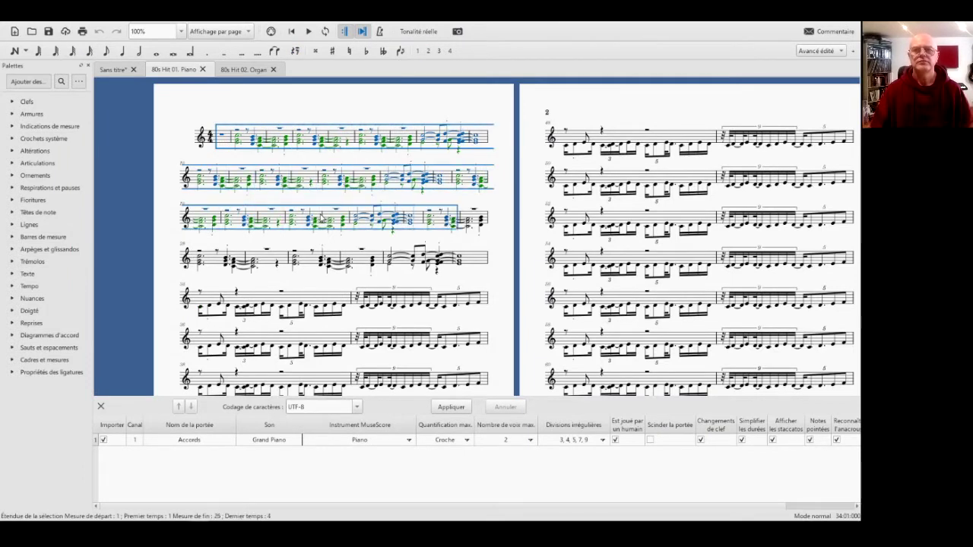
pyautogui.hotkey('ctrl', 'shift', 'Right')
pyautogui.hotkey('ctrl', 'shift', 'Right')
pyautogui.hotkey('ctrl', 'shift', 'Right')
pyautogui.hotkey('ctrl', 'shift', 'Right')
pyautogui.hotkey('ctrl', 'shift', 'Right')
pyautogui.hotkey('ctrl', 'shift', 'Right')
pyautogui.hotkey('ctrl', 'shift', 'Right')
pyautogui.hotkey('ctrl', 'shift', 'Right')
pyautogui.hotkey('ctrl', 'shift', 'Right')
pyautogui.hotkey('ctrl', 'shift', 'Right')
pyautogui.hotkey('ctrl', 'shift', 'Right')
pyautogui.hotkey('ctrl', 'shift', 'Right')
pyautogui.hotkey('ctrl', 'shift', 'Right')
pyautogui.hotkey('ctrl', 'shift', 'Right')
pyautogui.hotkey('ctrl', 'shift', 'Right')
pyautogui.hotkey('ctrl', 'shift', 'Right')
pyautogui.hotkey('ctrl', 'shift', 'Right')
pyautogui.hotkey('ctrl', 'shift', 'Right')
pyautogui.hotkey('ctrl', 'shift', 'Right')
pyautogui.hotkey('ctrl', 'shift', 'Right')
pyautogui.hotkey('ctrl', 'shift', 'Right')
pyautogui.hotkey('ctrl', 'shift', 'Right')
pyautogui.hotkey('ctrl', 'shift', 'Right')
pyautogui.hotkey('ctrl', 'shift', 'Right')
pyautogui.hotkey('ctrl', 'shift', 'Right')
pyautogui.hotkey('ctrl', 'shift', 'Right')
pyautogui.hotkey('ctrl', 'shift', 'Right')
pyautogui.hotkey('ctrl', 'shift', 'Right')
pyautogui.hotkey('ctrl', 'shift', 'Right')
pyautogui.hotkey('ctrl', 'shift', 'Right')
pyautogui.hotkey('ctrl', 'shift', 'Right')
pyautogui.hotkey('ctrl', 'shift', 'Right')
pyautogui.hotkey('ctrl', 'shift', 'Right')
pyautogui.hotkey('ctrl', 'shift', 'Right')
pyautogui.hotkey('ctrl', 'shift', 'Right')
pyautogui.hotkey('ctrl', 'shift', 'Right')
pyautogui.hotkey('ctrl', 'shift', 'Right')
pyautogui.hotkey('ctrl', 'shift', 'Right')
pyautogui.hotkey('ctrl', 'shift', 'Right')
pyautogui.hotkey('ctrl', 'shift', 'Right')
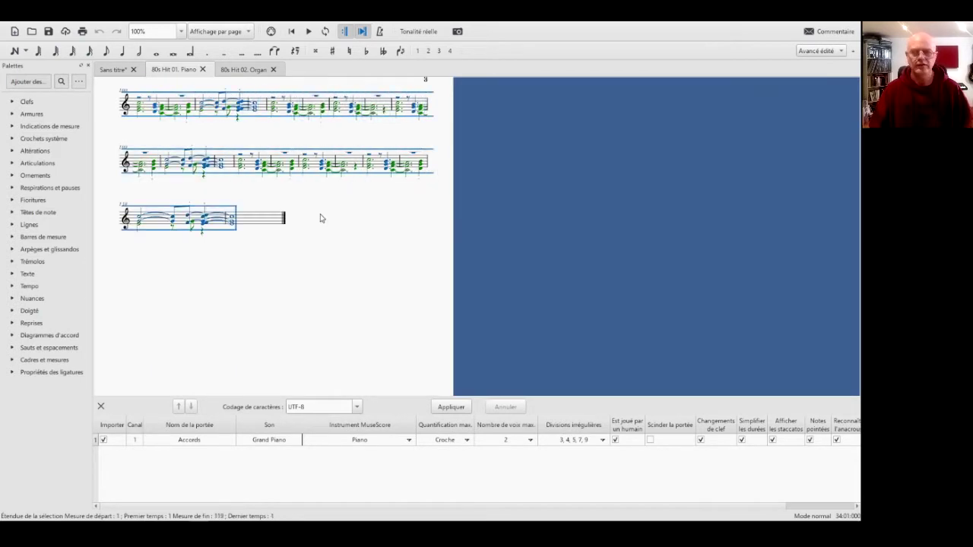
pyautogui.rightClick(182, 221)
pyautogui.click(202, 304)
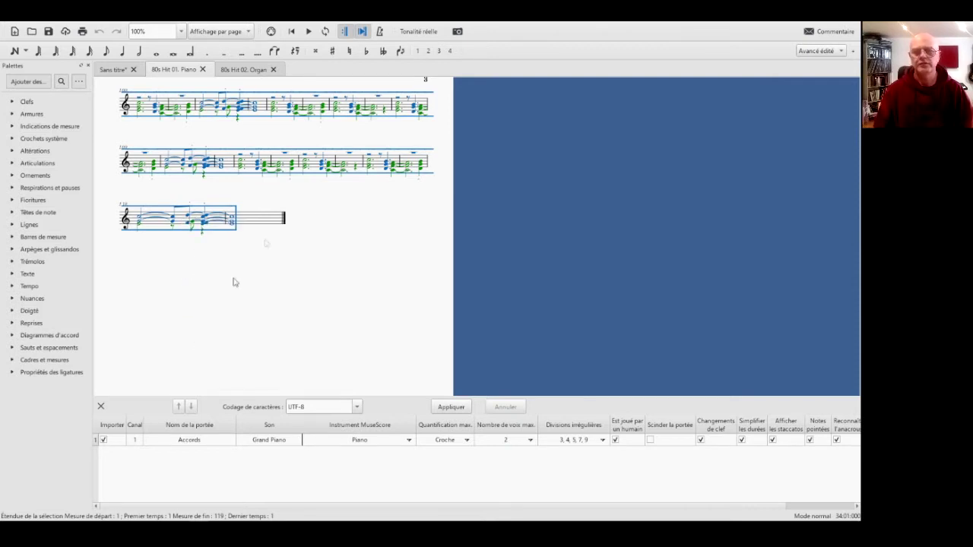
# Paste the copied piano part into the Piano's upper staff of the untitled score, starting at measure 1
pyautogui.click(118, 71)
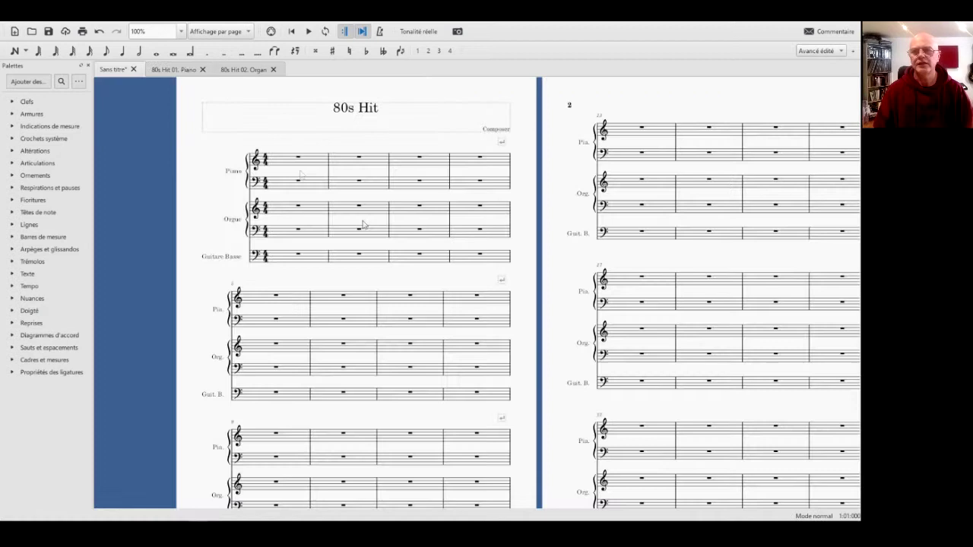
pyautogui.click(285, 167)
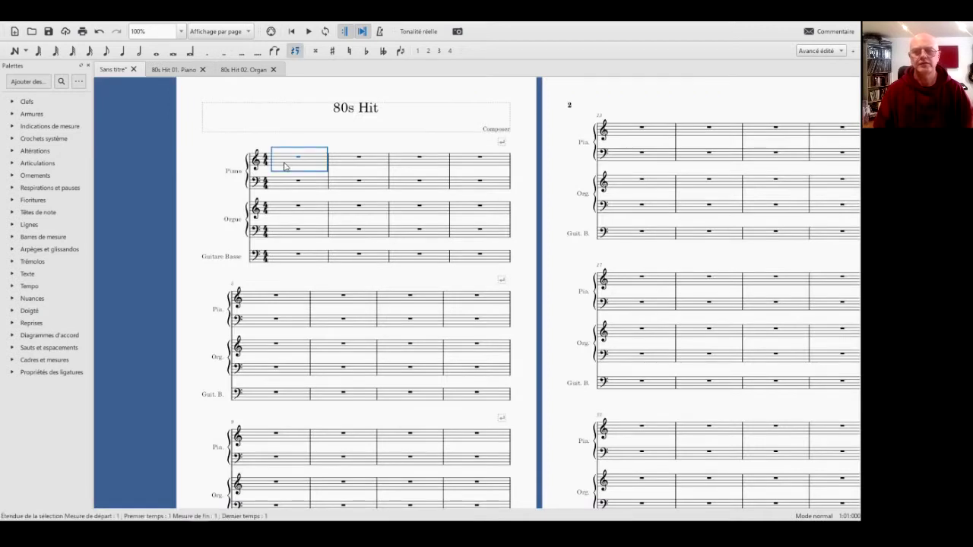
pyautogui.rightClick(285, 168)
pyautogui.click(304, 257)
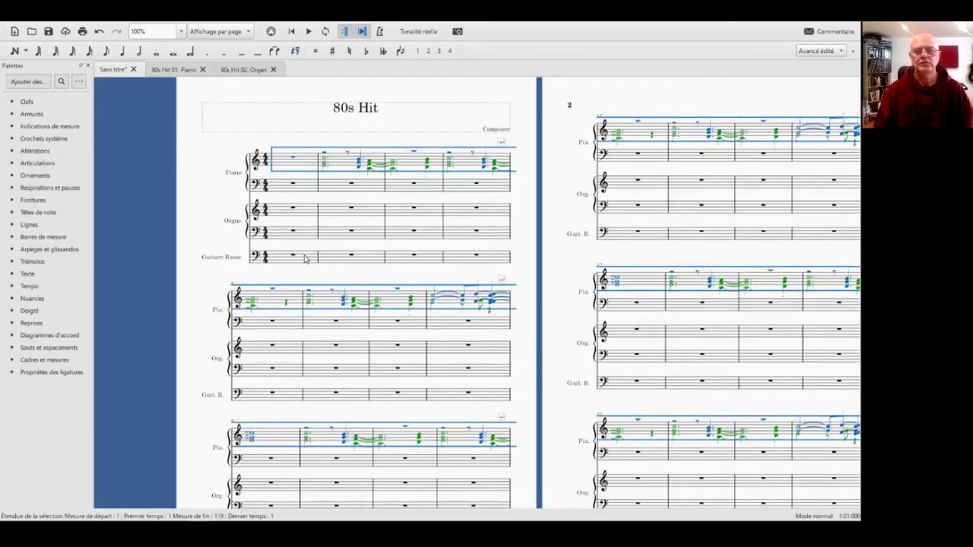
pyautogui.click(202, 159)
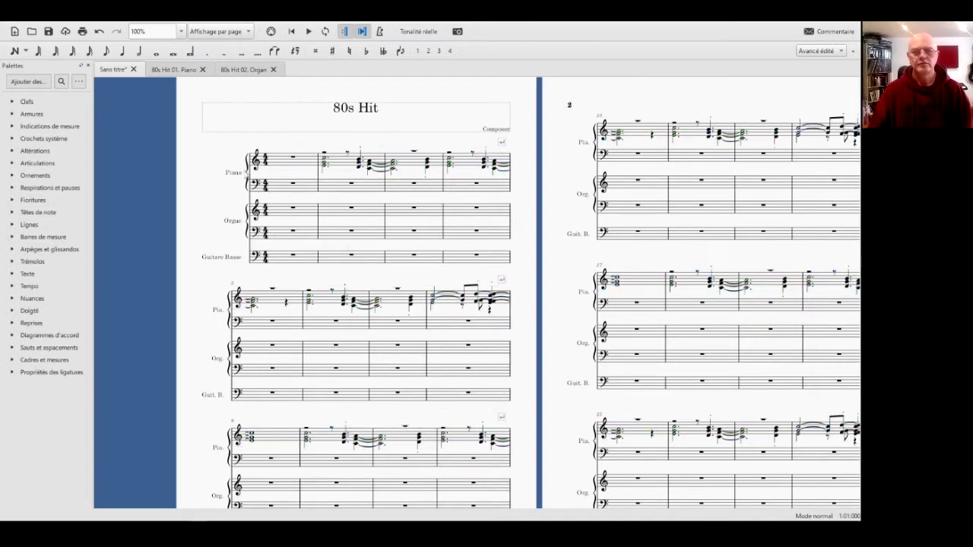
# In the 80s Hit 02. Organ score, extend a selection from measure 1 through measure 119 and copy it
pyautogui.click(251, 70)
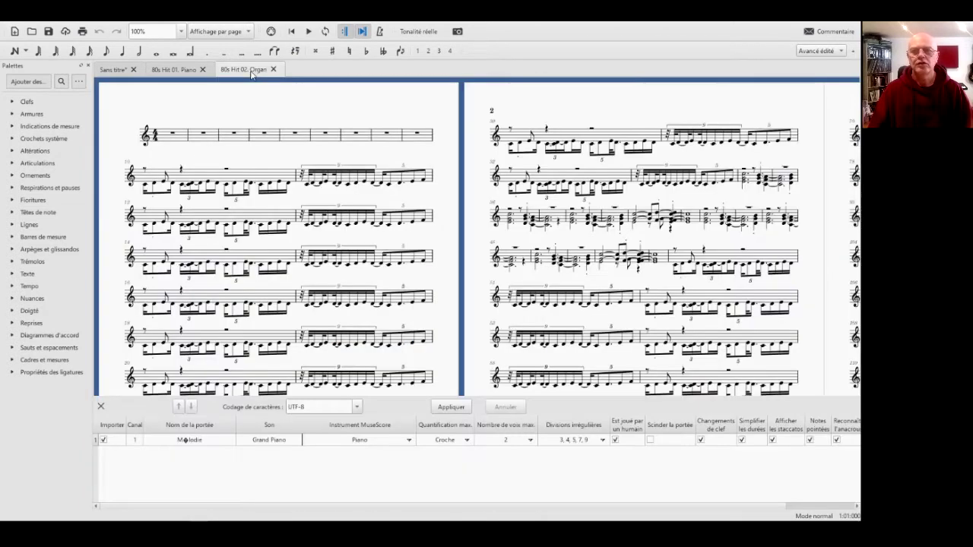
pyautogui.click(175, 139)
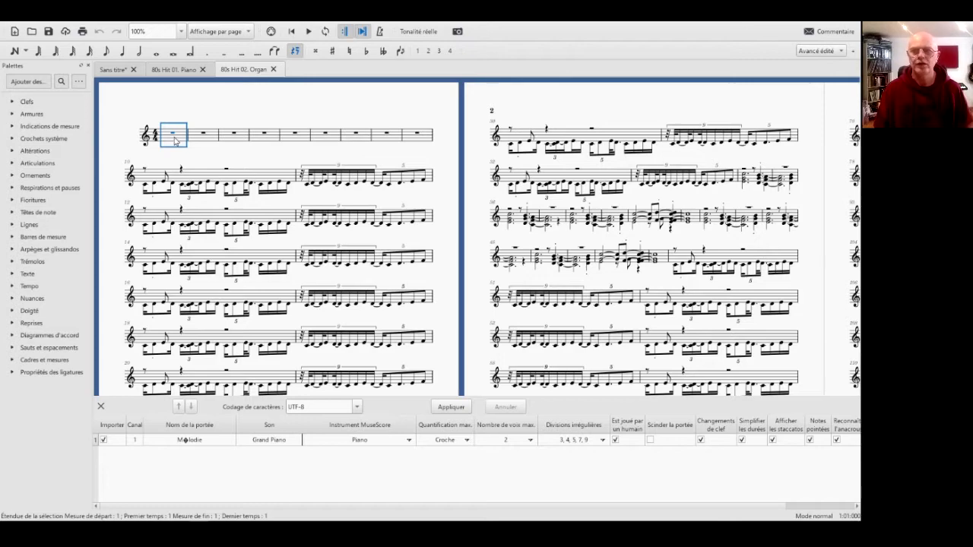
pyautogui.hotkey('ctrl', 'shift', 'Right')
pyautogui.hotkey('ctrl', 'shift', 'Right')
pyautogui.hotkey('ctrl', 'shift', 'Right')
pyautogui.hotkey('ctrl', 'shift', 'Right')
pyautogui.hotkey('ctrl', 'shift', 'Right')
pyautogui.hotkey('ctrl', 'shift', 'Right')
pyautogui.hotkey('ctrl', 'shift', 'Right')
pyautogui.hotkey('ctrl', 'shift', 'Right')
pyautogui.hotkey('ctrl', 'shift', 'Right')
pyautogui.hotkey('ctrl', 'shift', 'Right')
pyautogui.hotkey('ctrl', 'shift', 'Right')
pyautogui.hotkey('ctrl', 'shift', 'Right')
pyautogui.hotkey('ctrl', 'shift', 'Right')
pyautogui.hotkey('ctrl', 'shift', 'Right')
pyautogui.hotkey('ctrl', 'shift', 'Right')
pyautogui.hotkey('ctrl', 'shift', 'Right')
pyautogui.hotkey('ctrl', 'shift', 'Right')
pyautogui.hotkey('ctrl', 'shift', 'Right')
pyautogui.hotkey('ctrl', 'shift', 'Right')
pyautogui.hotkey('ctrl', 'shift', 'Right')
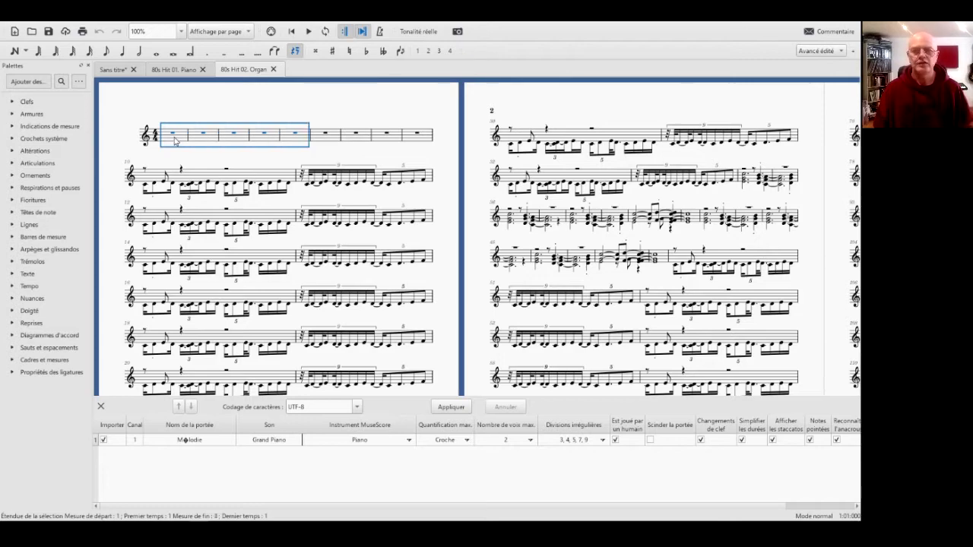
pyautogui.hotkey('ctrl', 'shift', 'Right')
pyautogui.hotkey('ctrl', 'shift', 'Right')
pyautogui.hotkey('ctrl', 'shift', 'Right')
pyautogui.hotkey('ctrl', 'shift', 'Right')
pyautogui.hotkey('ctrl', 'shift', 'Right')
pyautogui.hotkey('ctrl', 'shift', 'Right')
pyautogui.hotkey('ctrl', 'shift', 'Right')
pyautogui.hotkey('ctrl', 'shift', 'Right')
pyautogui.hotkey('ctrl', 'shift', 'Right')
pyautogui.hotkey('ctrl', 'shift', 'Right')
pyautogui.hotkey('ctrl', 'shift', 'Right')
pyautogui.hotkey('ctrl', 'shift', 'Right')
pyautogui.hotkey('ctrl', 'shift', 'Right')
pyautogui.hotkey('ctrl', 'shift', 'Right')
pyautogui.hotkey('ctrl', 'shift', 'Right')
pyautogui.hotkey('ctrl', 'shift', 'Right')
pyautogui.hotkey('ctrl', 'shift', 'Right')
pyautogui.hotkey('ctrl', 'shift', 'Right')
pyautogui.hotkey('ctrl', 'shift', 'Right')
pyautogui.hotkey('ctrl', 'shift', 'Right')
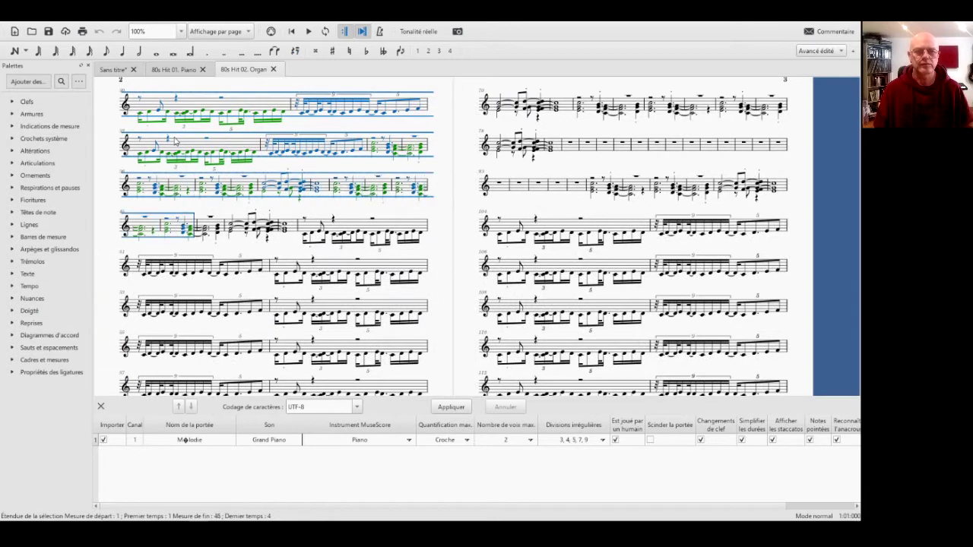
pyautogui.hotkey('ctrl', 'shift', 'Right')
pyautogui.hotkey('ctrl', 'shift', 'Right')
pyautogui.hotkey('ctrl', 'shift', 'Right')
pyautogui.hotkey('ctrl', 'shift', 'Right')
pyautogui.hotkey('ctrl', 'shift', 'Right')
pyautogui.hotkey('ctrl', 'shift', 'Right')
pyautogui.hotkey('ctrl', 'shift', 'Right')
pyautogui.hotkey('ctrl', 'shift', 'Right')
pyautogui.hotkey('ctrl', 'shift', 'Right')
pyautogui.hotkey('ctrl', 'shift', 'Right')
pyautogui.hotkey('ctrl', 'shift', 'Right')
pyautogui.hotkey('ctrl', 'shift', 'Right')
pyautogui.hotkey('ctrl', 'shift', 'Right')
pyautogui.hotkey('ctrl', 'shift', 'Right')
pyautogui.hotkey('ctrl', 'shift', 'Right')
pyautogui.hotkey('ctrl', 'shift', 'Right')
pyautogui.hotkey('ctrl', 'shift', 'Right')
pyautogui.hotkey('ctrl', 'shift', 'Right')
pyautogui.hotkey('ctrl', 'shift', 'Right')
pyautogui.hotkey('ctrl', 'shift', 'Right')
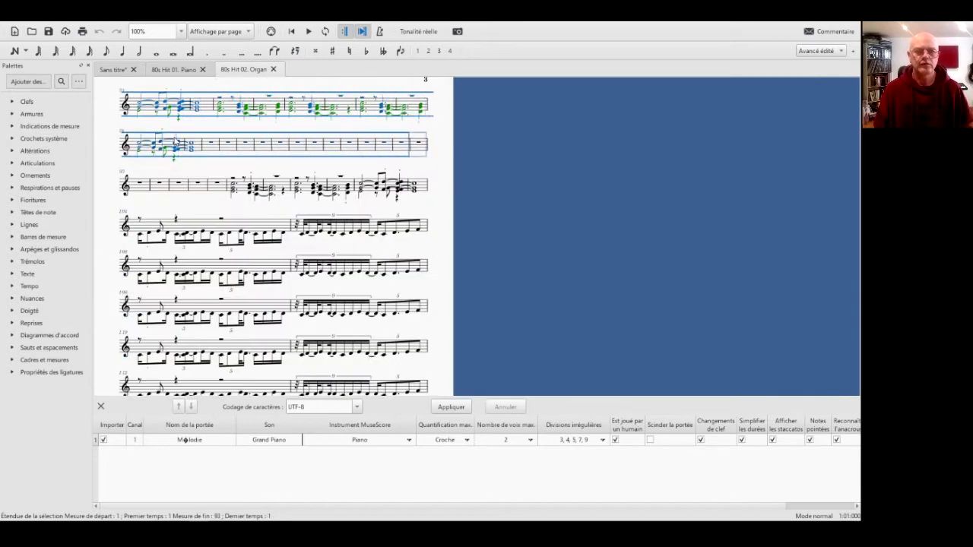
pyautogui.hotkey('ctrl', 'shift', 'Right')
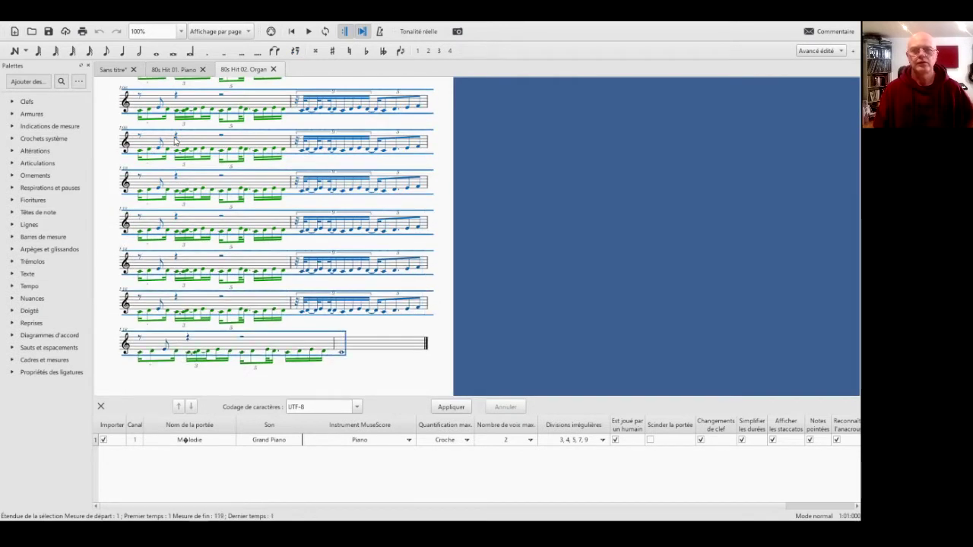
pyautogui.rightClick(172, 102)
pyautogui.click(183, 184)
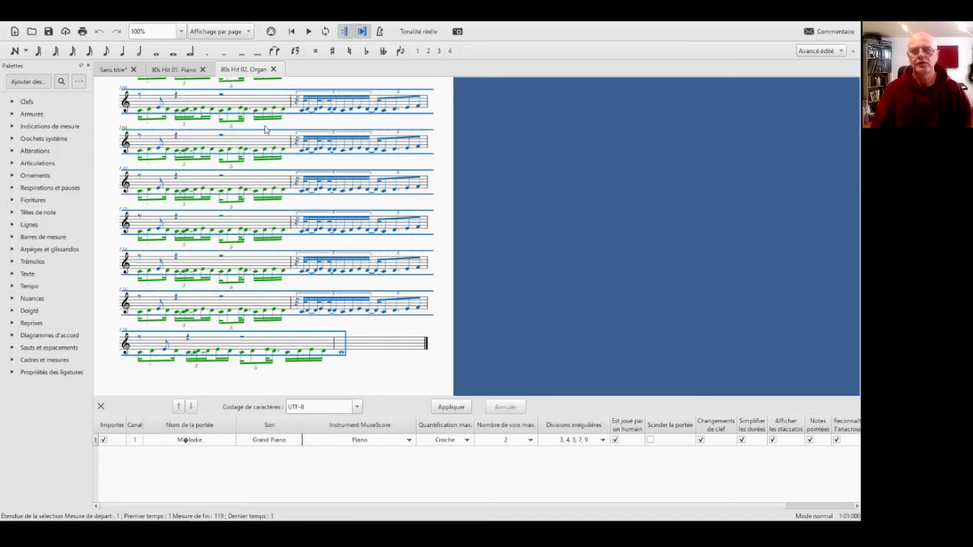
# Clear the selection, return to the organ score's first measure, select the whole section and copy it
pyautogui.click(374, 377)
pyautogui.click(291, 32)
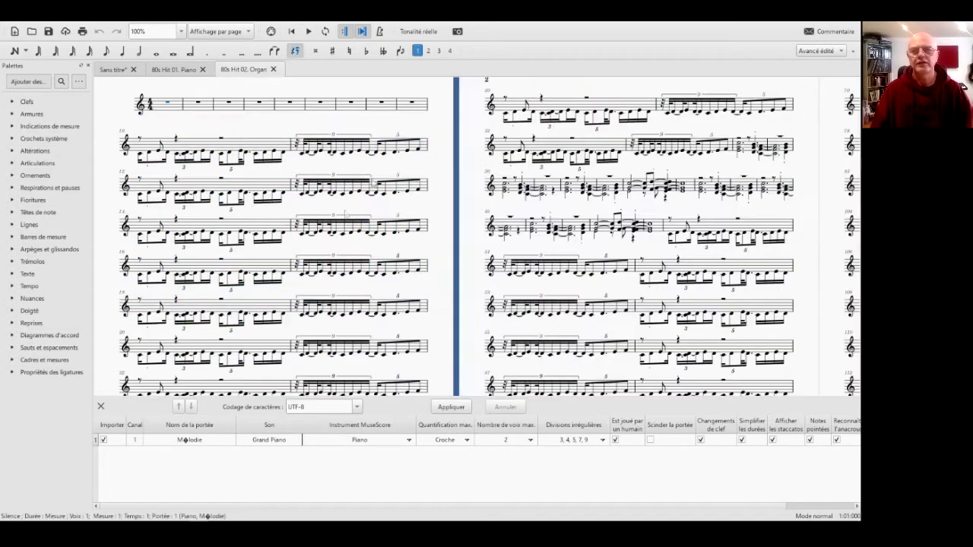
pyautogui.click(169, 107)
pyautogui.rightClick(170, 111)
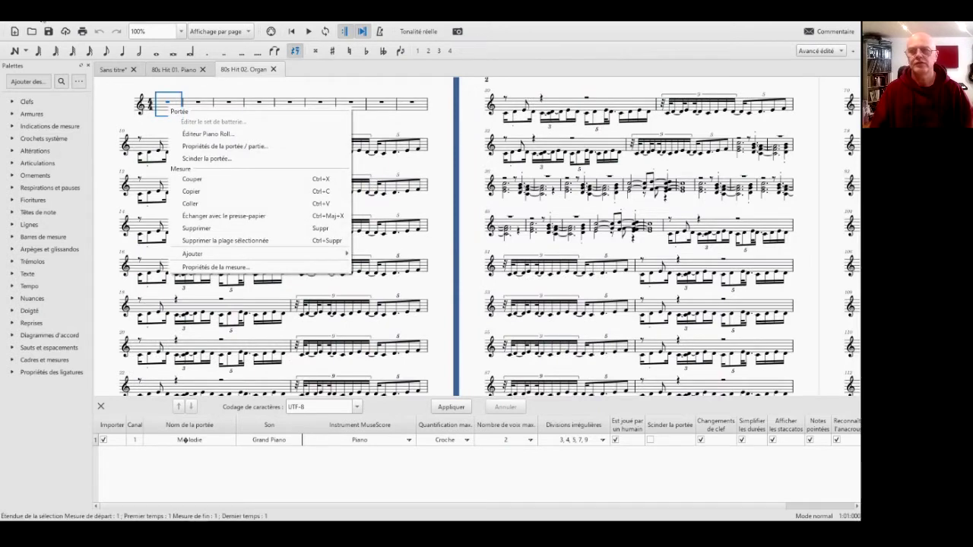
pyautogui.click(42, 17)
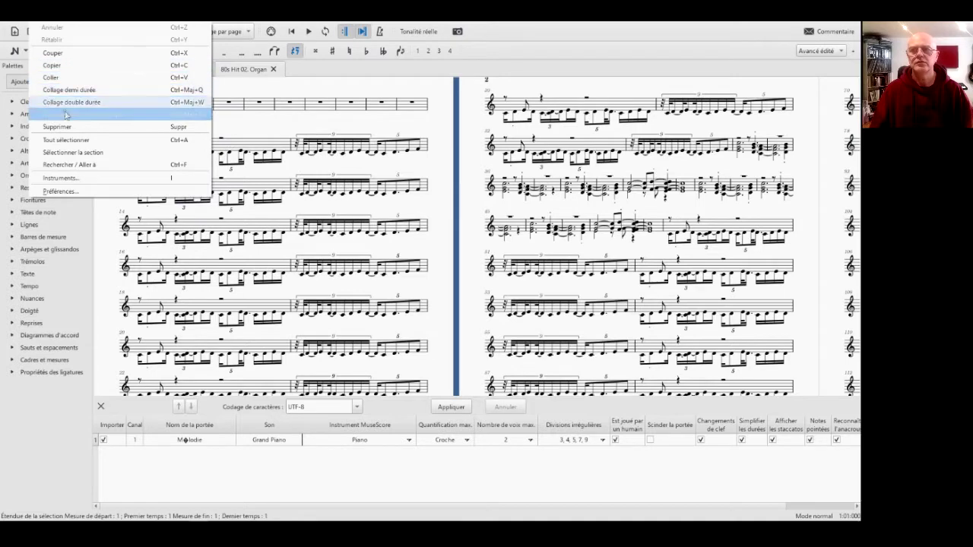
pyautogui.click(87, 147)
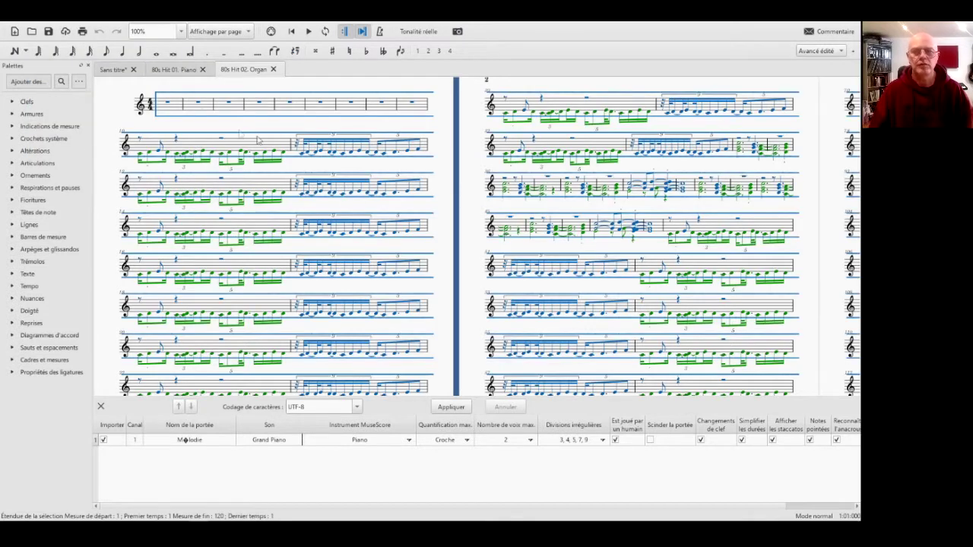
pyautogui.rightClick(197, 110)
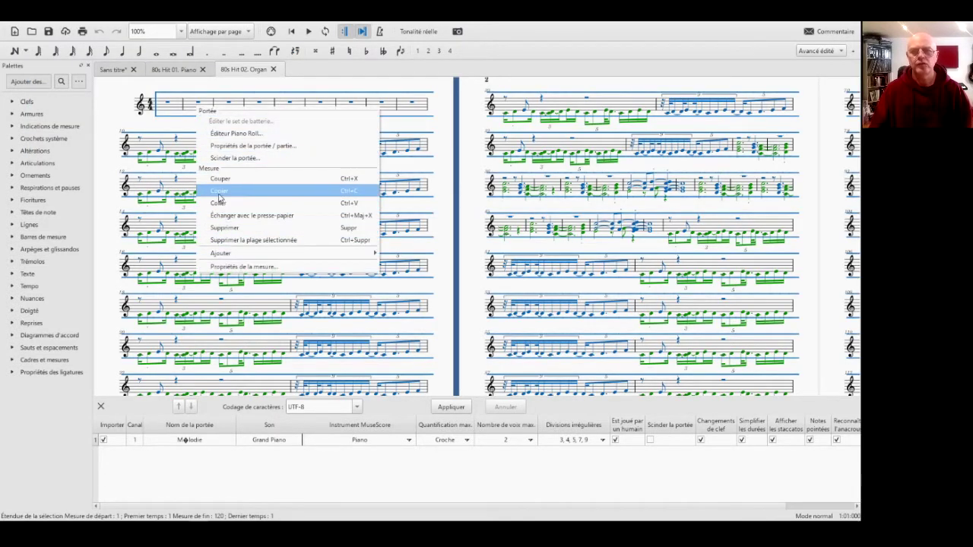
pyautogui.click(284, 196)
# Paste the copied organ part into the Orgue's upper staff of the untitled score, starting at measure 1
pyautogui.click(114, 69)
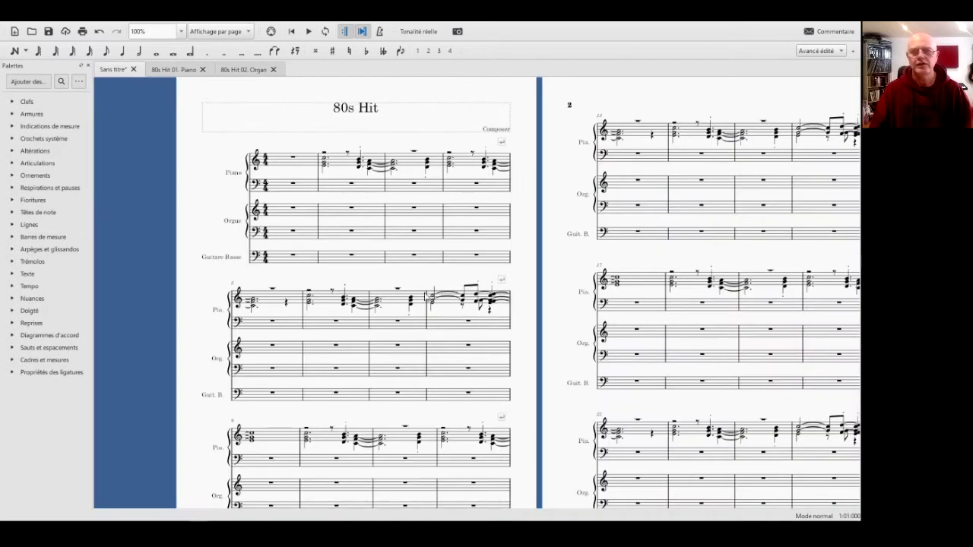
pyautogui.click(296, 217)
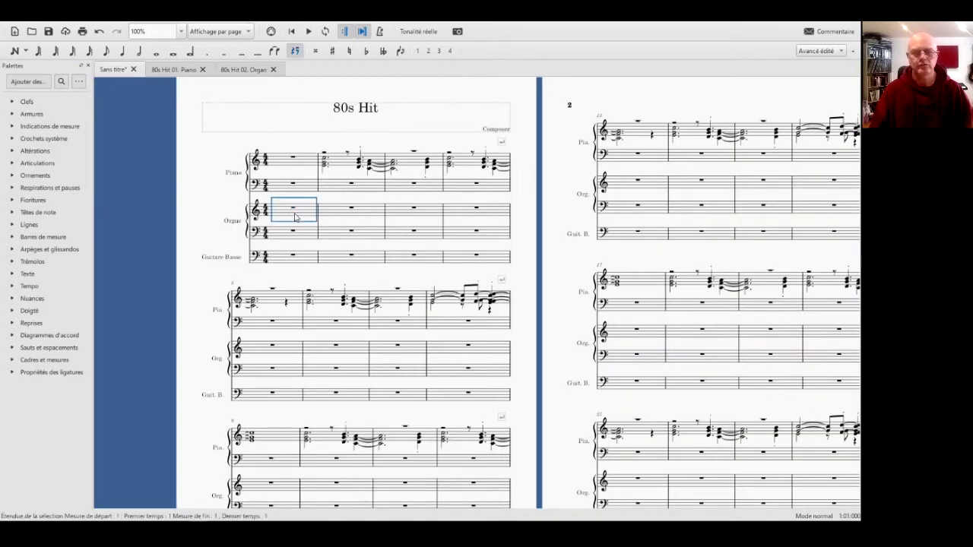
pyautogui.rightClick(296, 218)
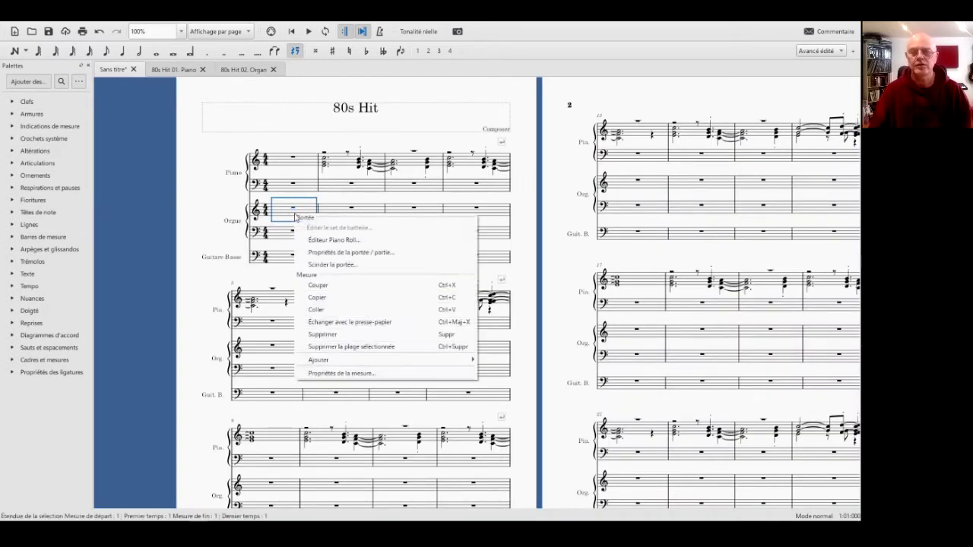
pyautogui.click(320, 318)
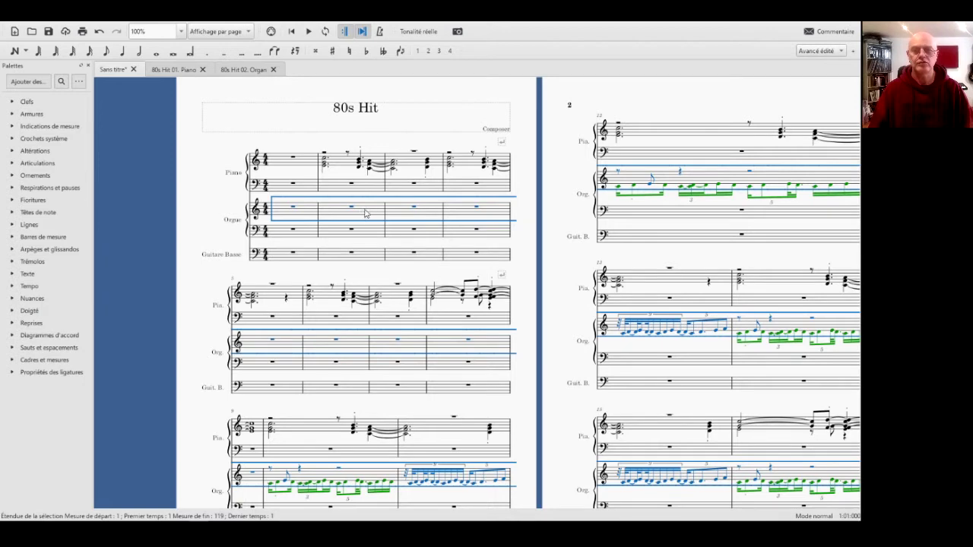
# Play the combined score from measure 2 to hear the piano and organ together, stop playback and return to the start
pyautogui.click(296, 166)
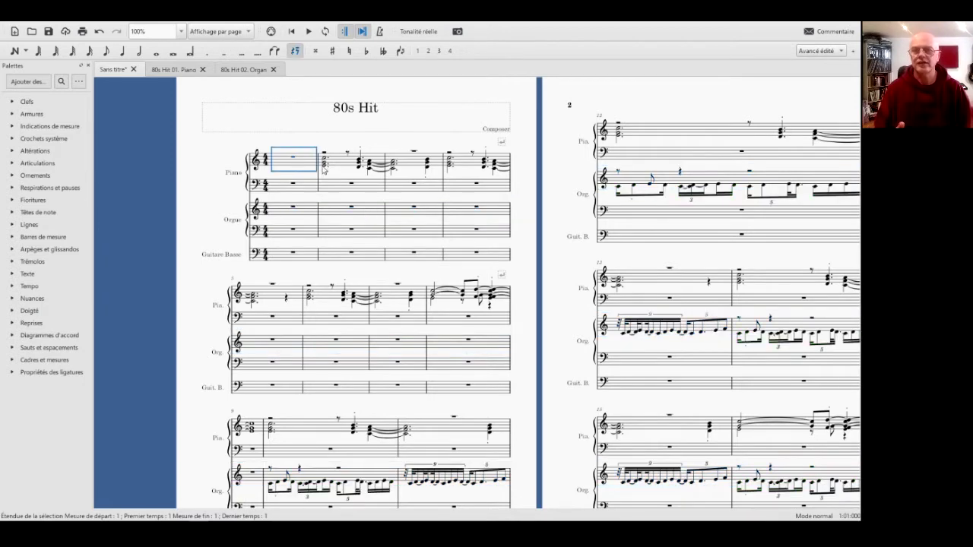
pyautogui.click(324, 164)
pyautogui.press('space')
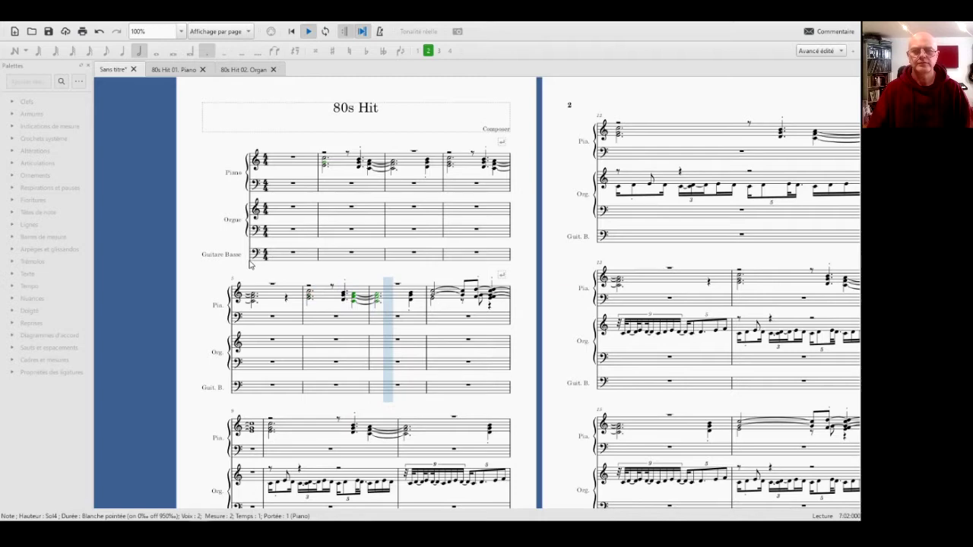
pyautogui.scroll(-2, 249, 264)
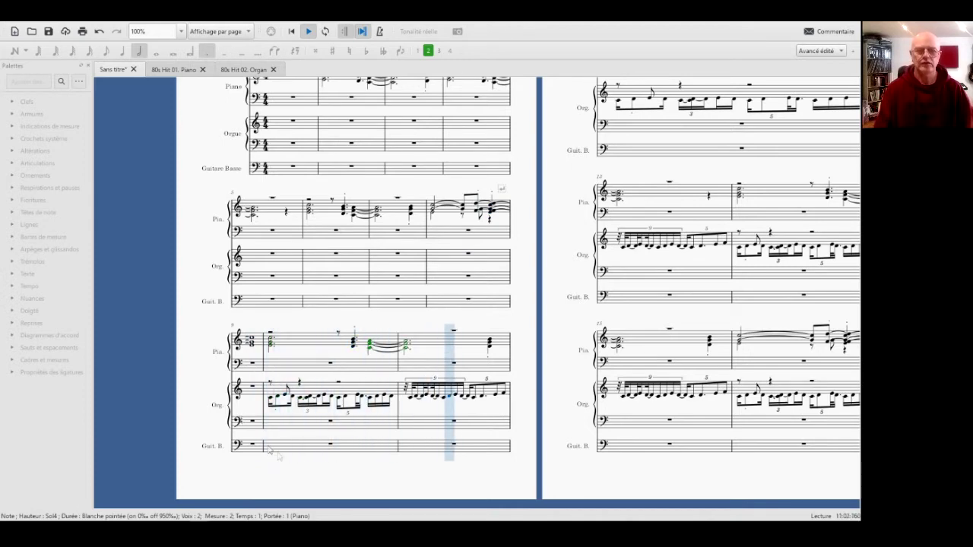
pyautogui.press('space')
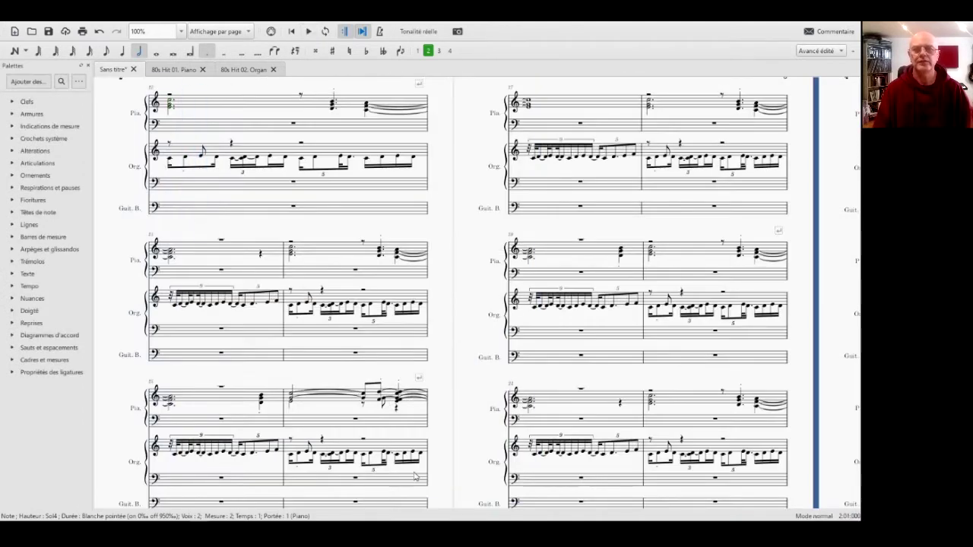
pyautogui.scroll(2, 256, 156)
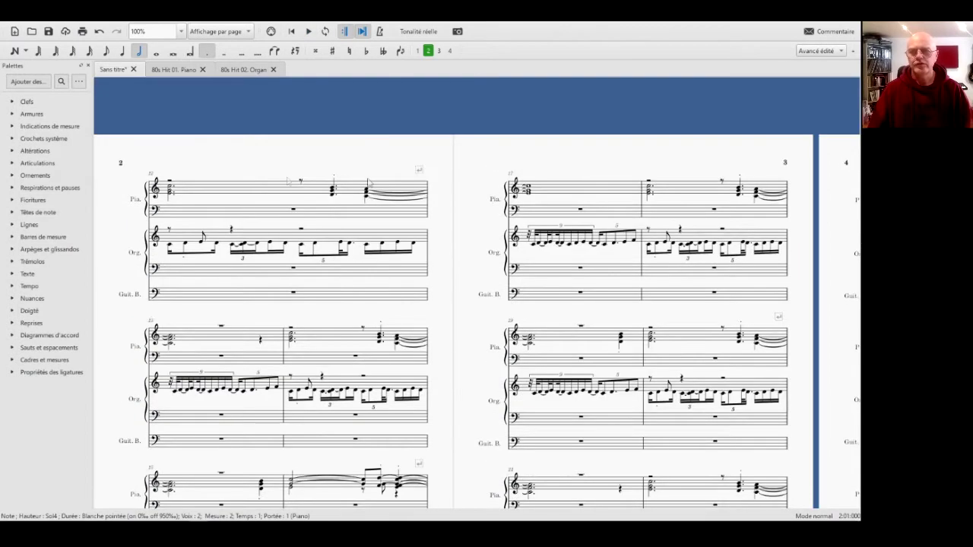
pyautogui.hotkey('ctrl', 'Home')
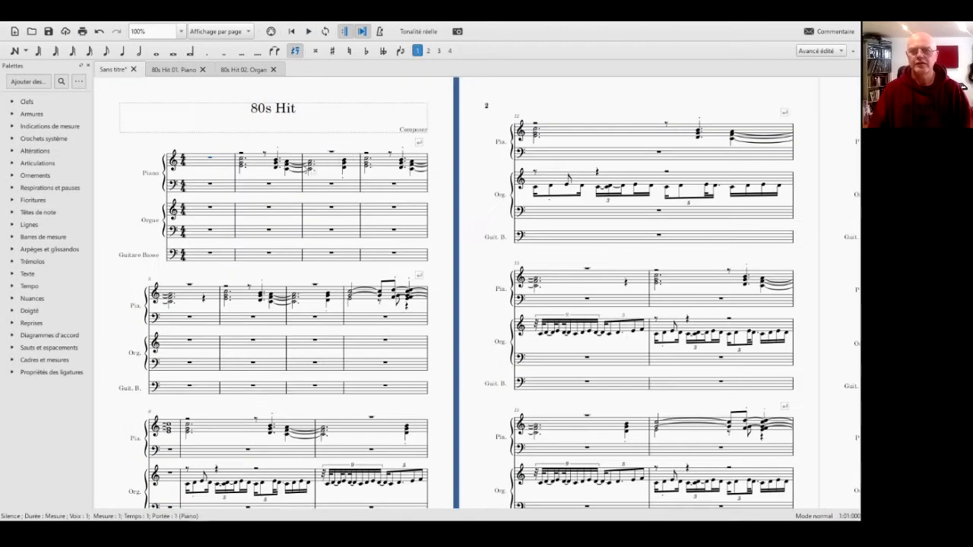
# Save the untitled combined score as 80s Hit.mscz in the Documents folder
pyautogui.click(19, 24)
pyautogui.click(33, 105)
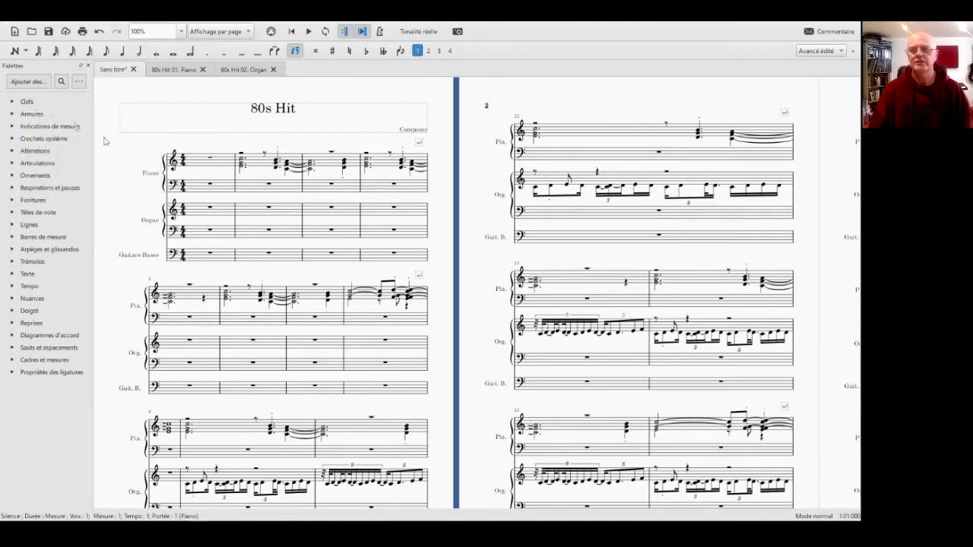
pyautogui.press('Home')
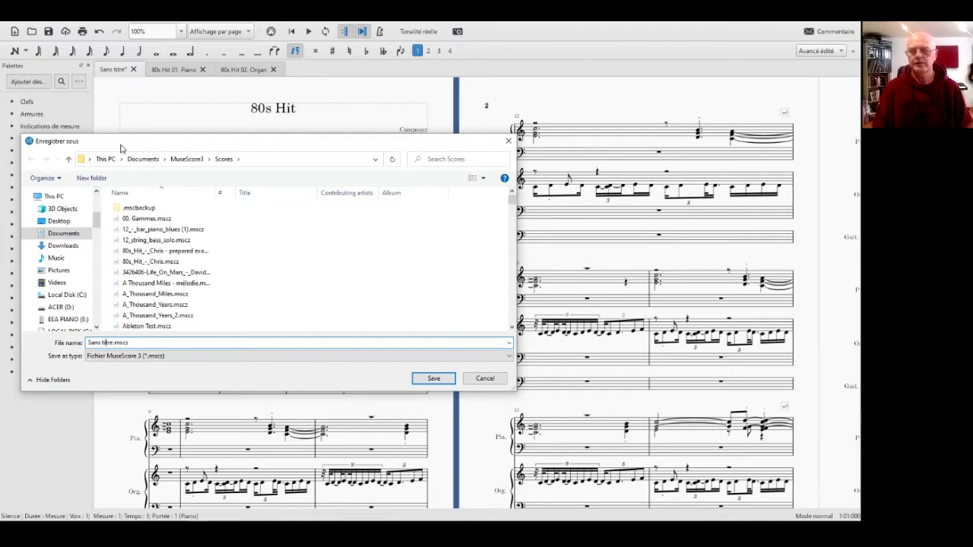
pyautogui.write('80s')
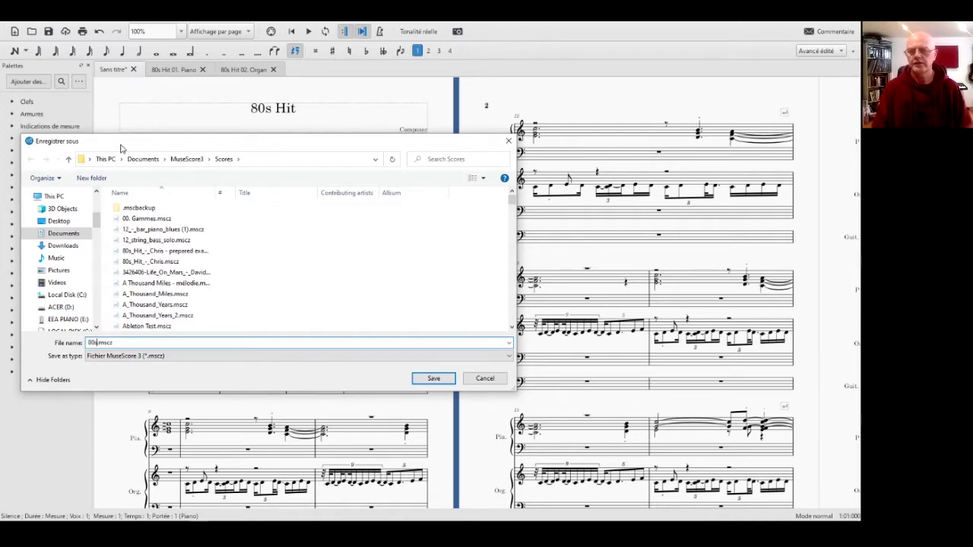
pyautogui.write(' Hit')
pyautogui.click(65, 233)
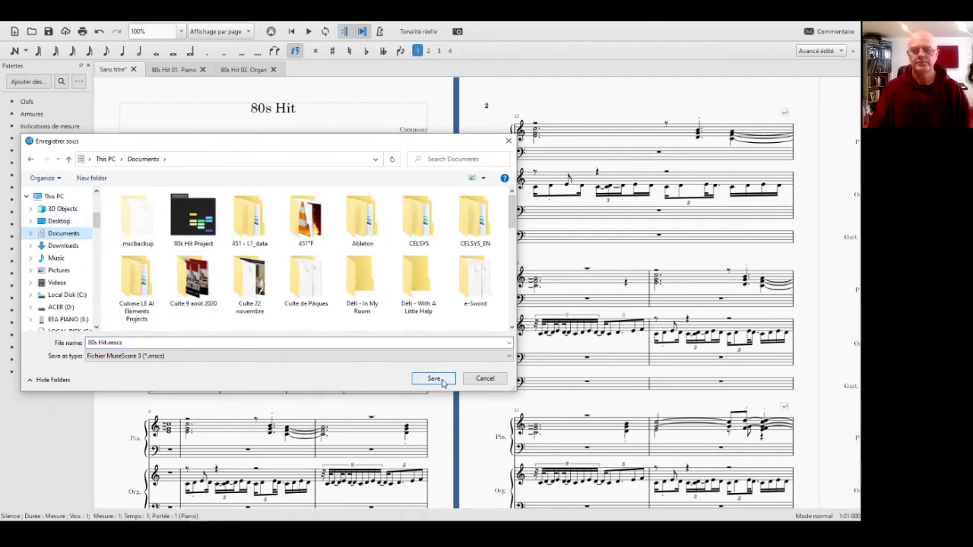
pyautogui.click(441, 381)
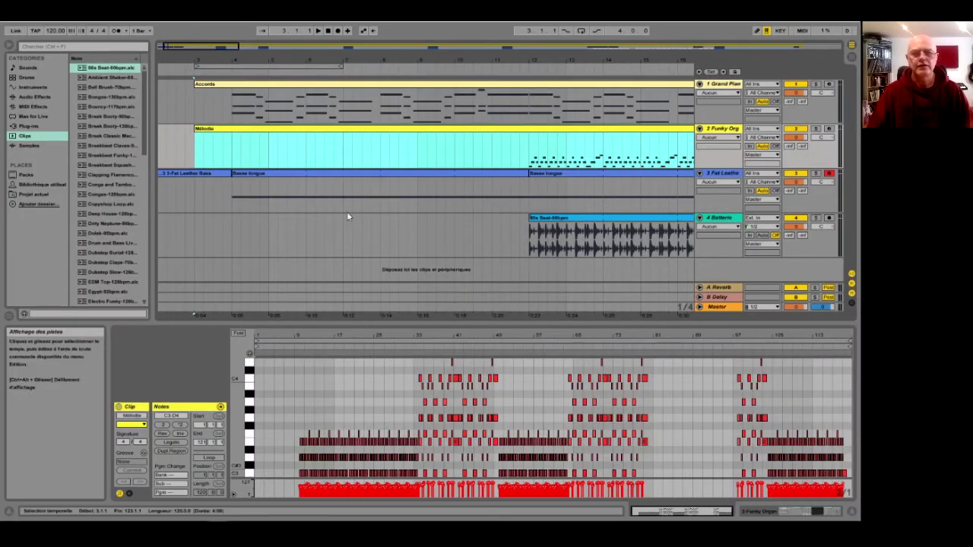
# Switch to Ableton Live, select the Fat Leather Bass track from bar 3 to bar 123 and consolidate its clips into one
pyautogui.click(197, 187)
pyautogui.moveTo(196, 182); pyautogui.dragTo(734, 200)
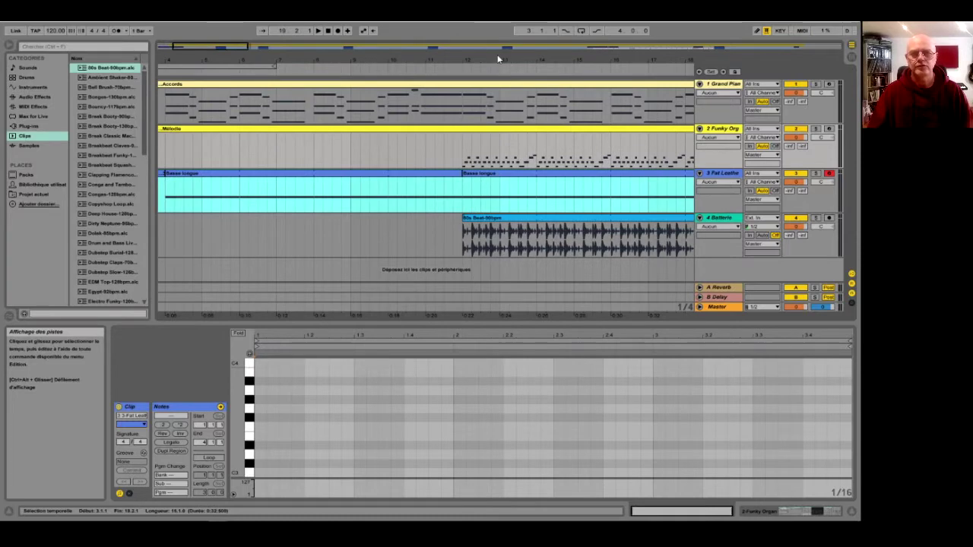
pyautogui.click(408, 62)
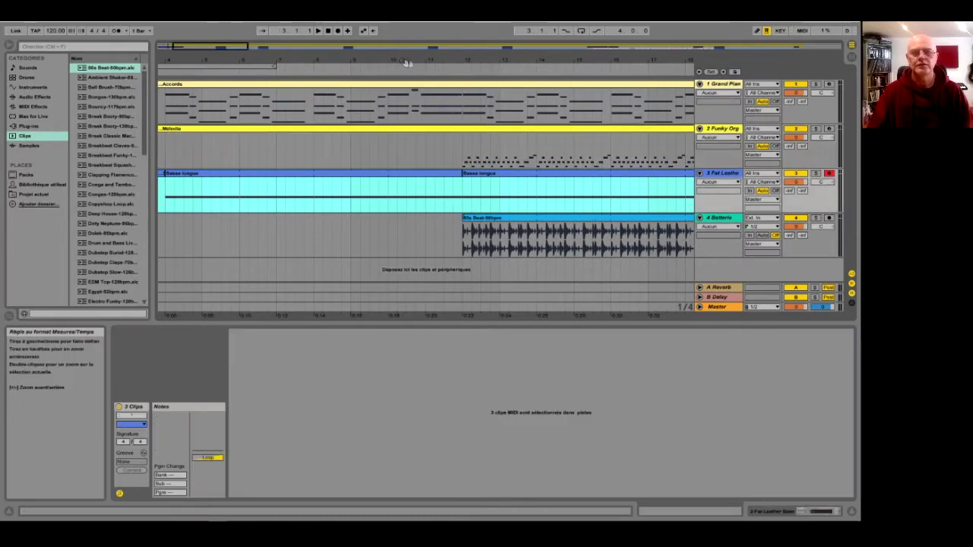
pyautogui.moveTo(409, 63); pyautogui.dragTo(409, 7)
pyautogui.moveTo(199, 60); pyautogui.dragTo(200, 61)
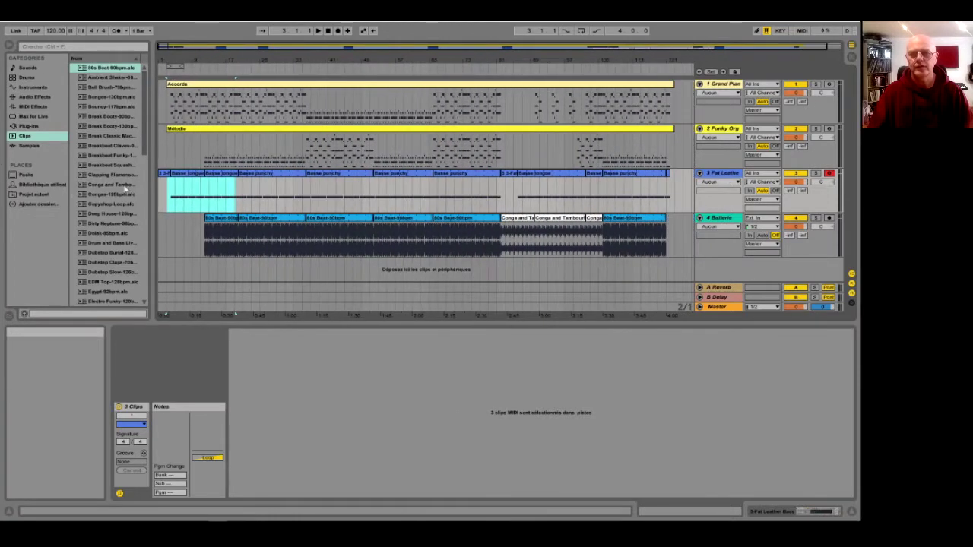
pyautogui.moveTo(169, 193); pyautogui.dragTo(672, 205)
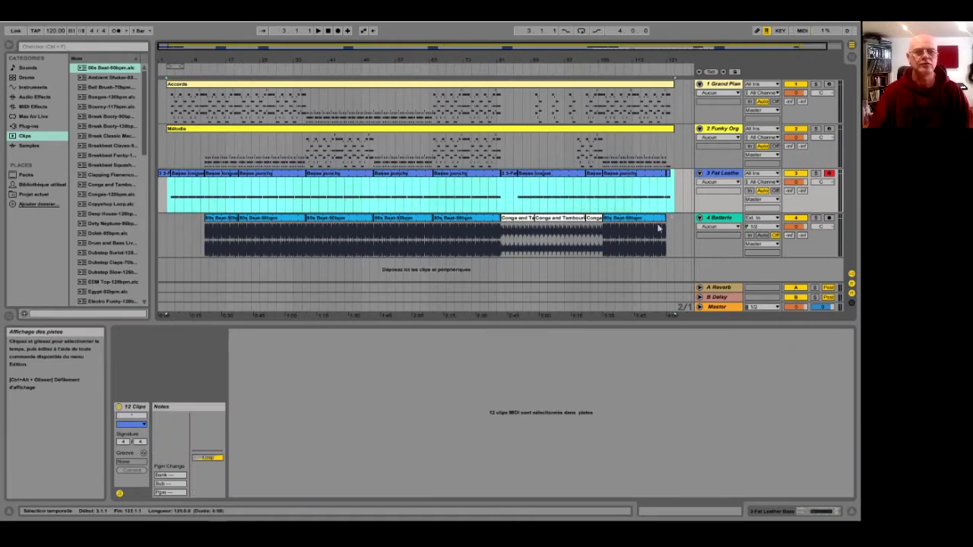
pyautogui.rightClick(354, 193)
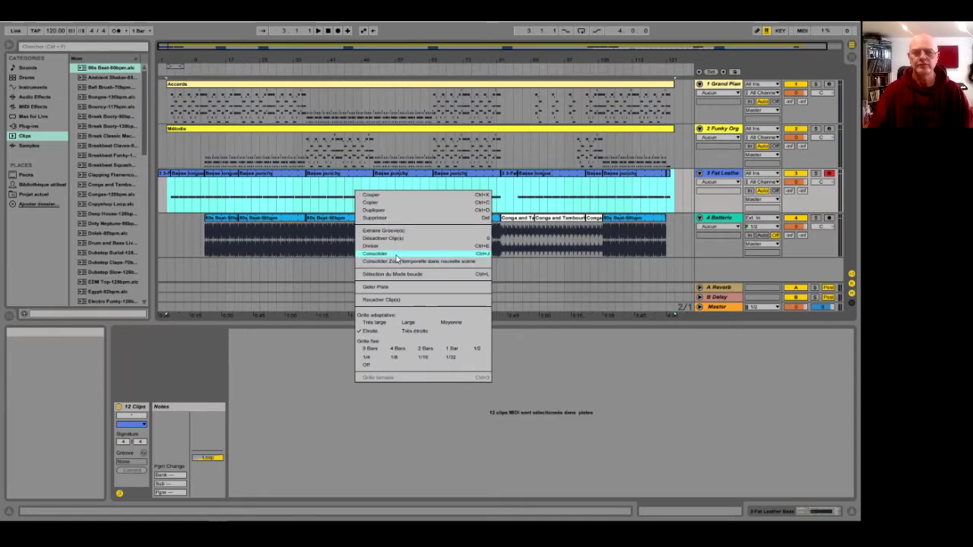
pyautogui.click(396, 254)
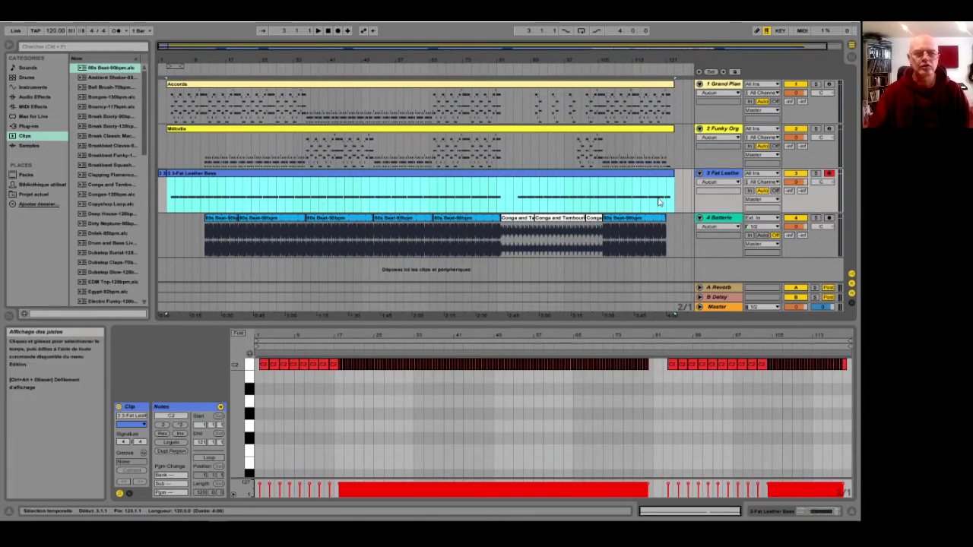
# Export the consolidated bass clip as a MIDI file named 80s Hit 03. Bass.mid in the Documents folder
pyautogui.rightClick(203, 182)
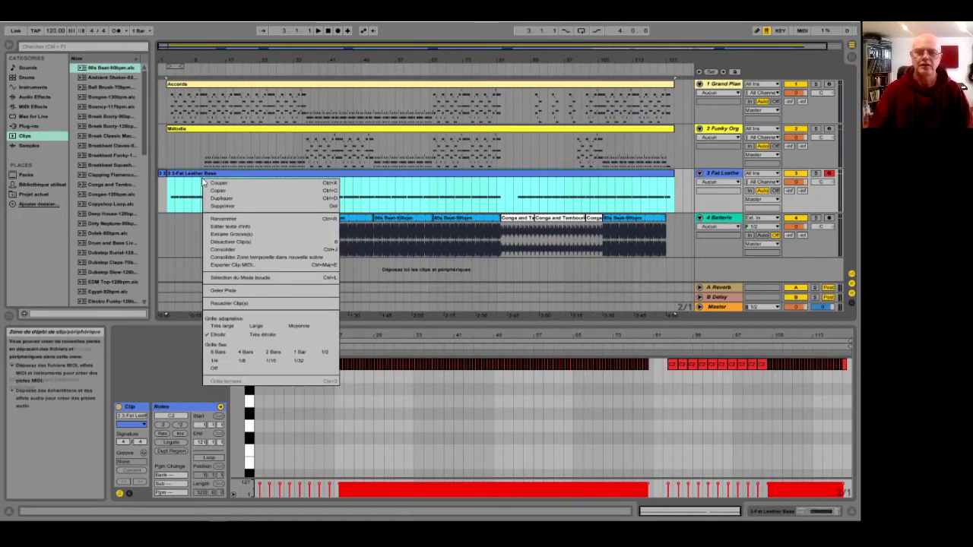
pyautogui.click(251, 266)
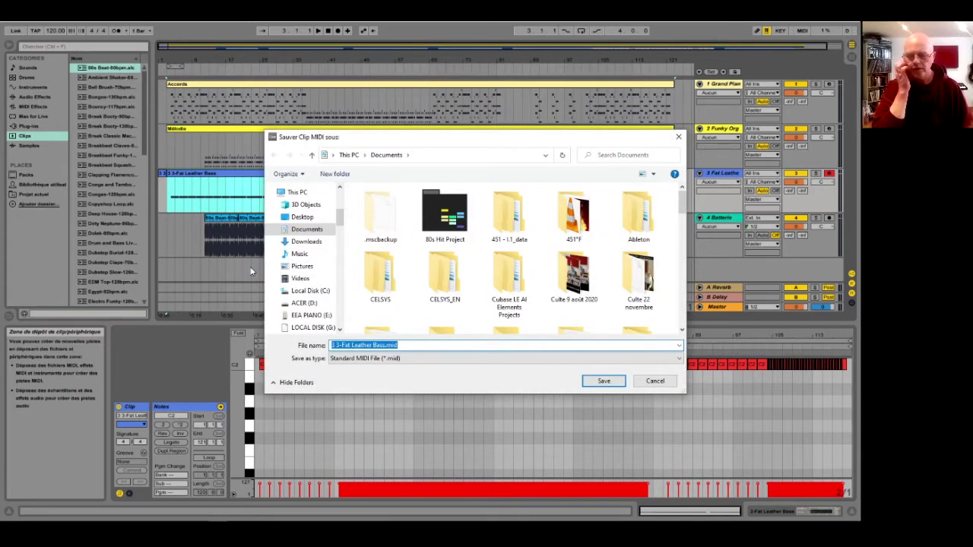
pyautogui.write('80s')
pyautogui.press('Down')
pyautogui.press('Down')
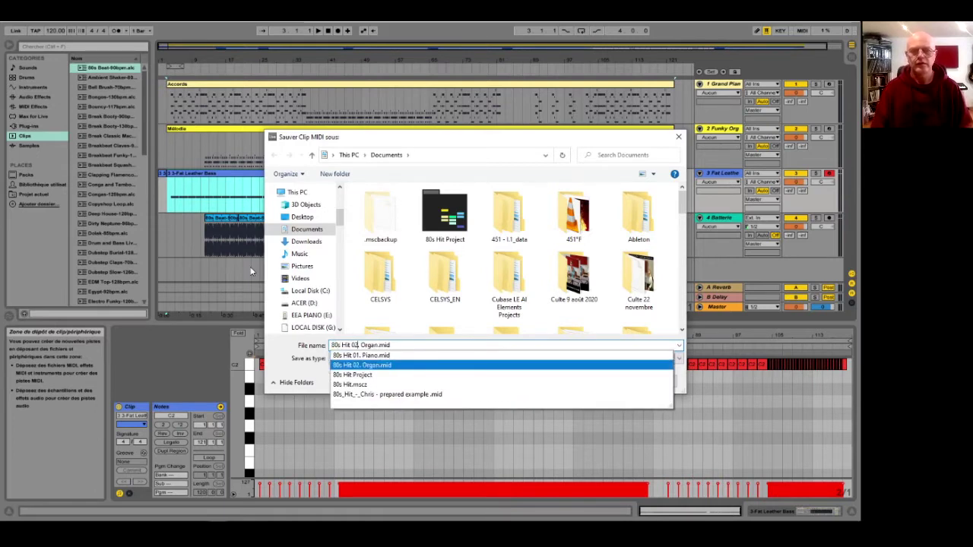
pyautogui.press('BackSpace')
pyautogui.press('Right')
pyautogui.press('Right')
pyautogui.press('Right')
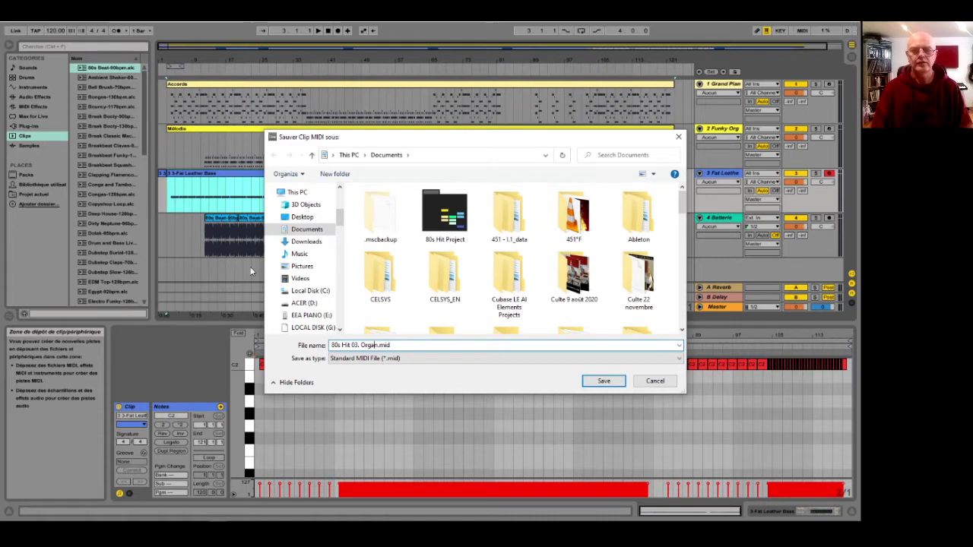
pyautogui.write('Bass')
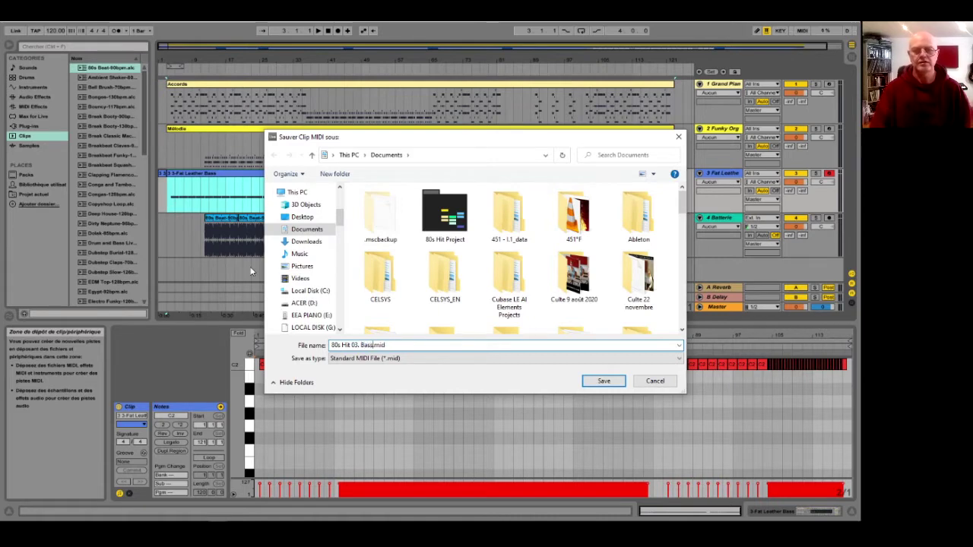
pyautogui.click(594, 381)
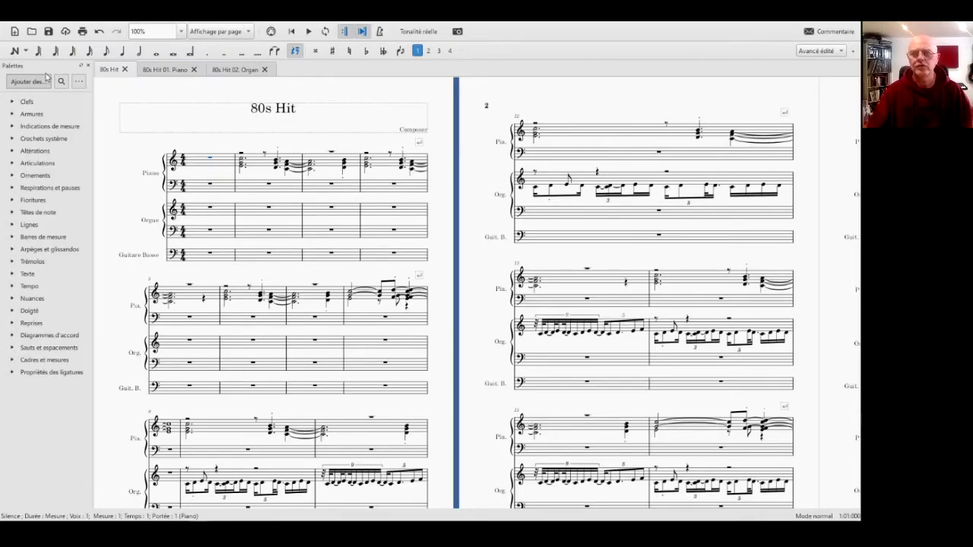
# Switch to MuseScore and open 80s Hit 03. Bass.mid from the Documents folder
pyautogui.click(32, 32)
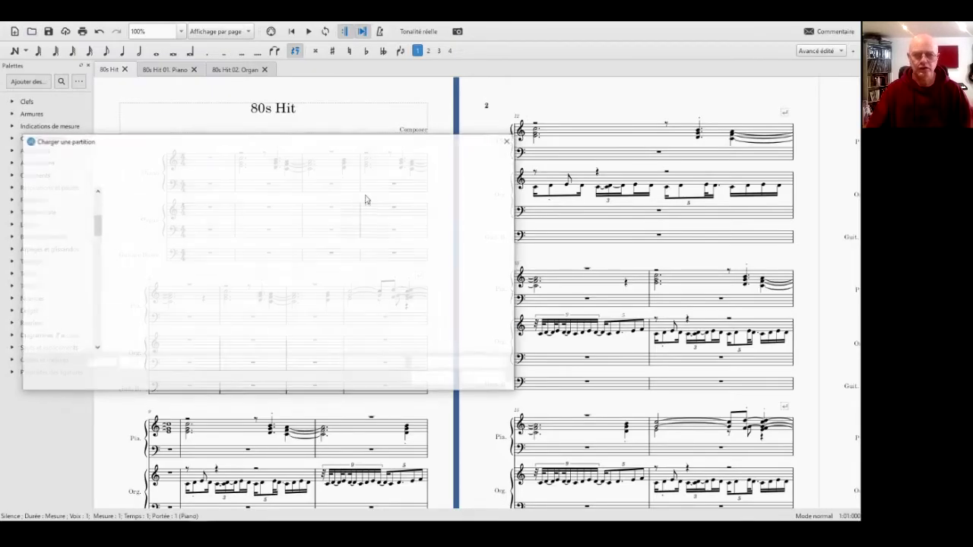
pyautogui.scroll(-8, 373, 213)
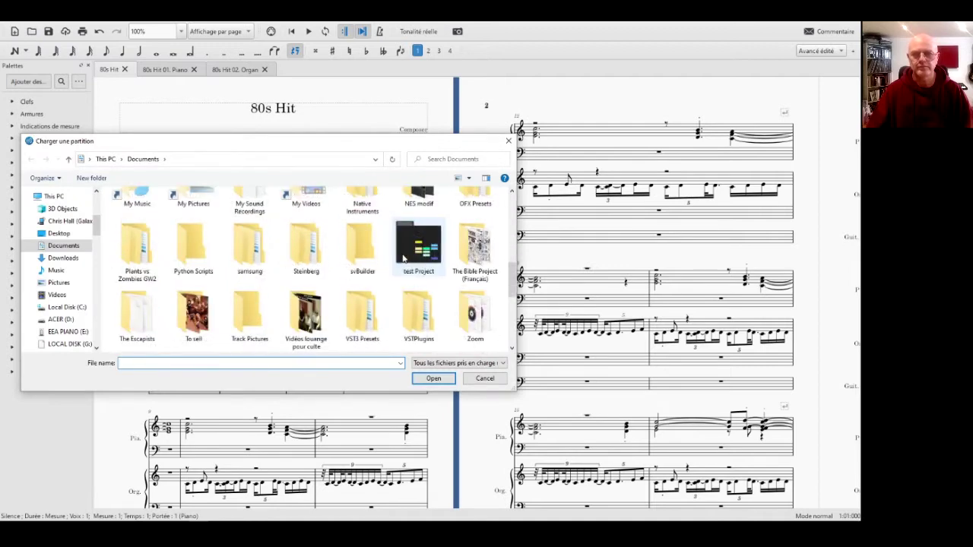
pyautogui.scroll(-1, 404, 259)
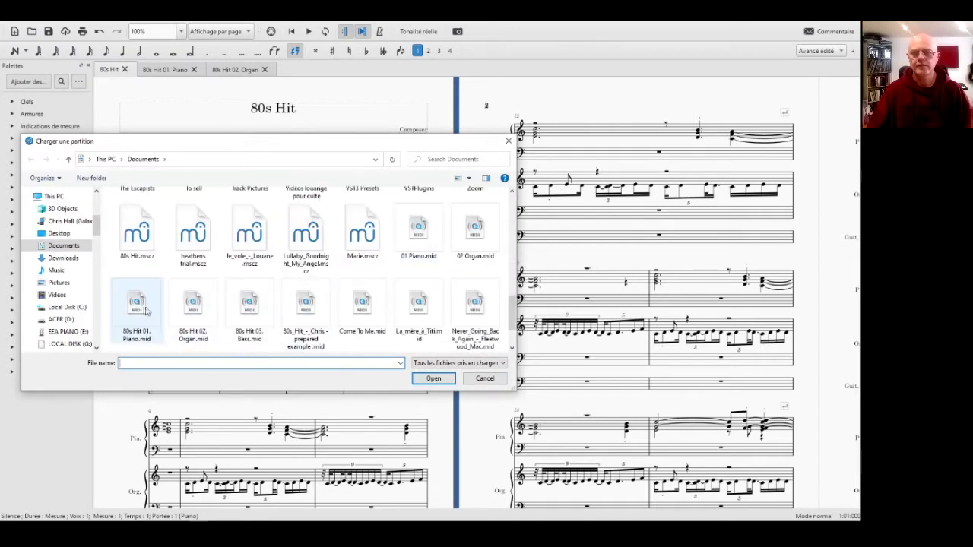
pyautogui.click(250, 308)
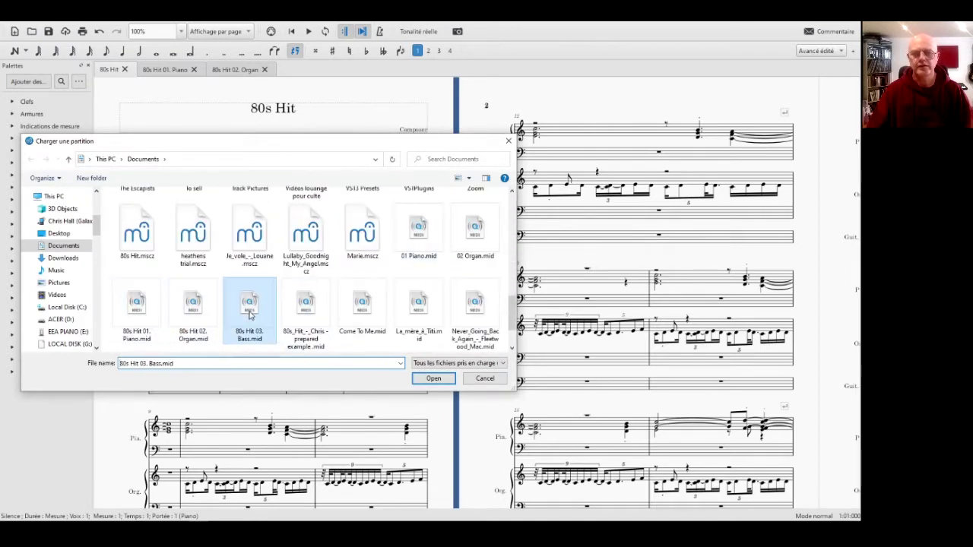
pyautogui.click(434, 379)
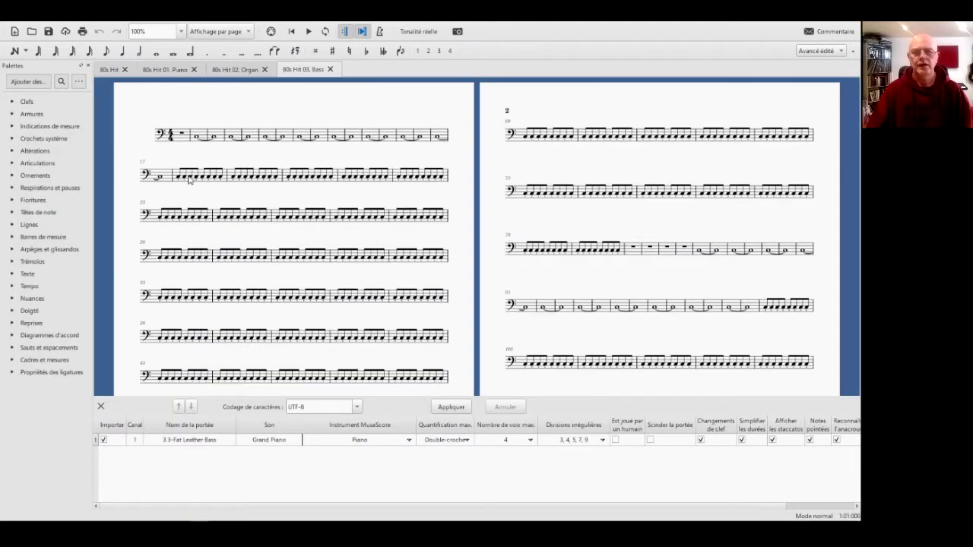
# Select the whole bass part in the 80s Hit 03. Bass score, starting from measure 1, and copy it
pyautogui.click(182, 141)
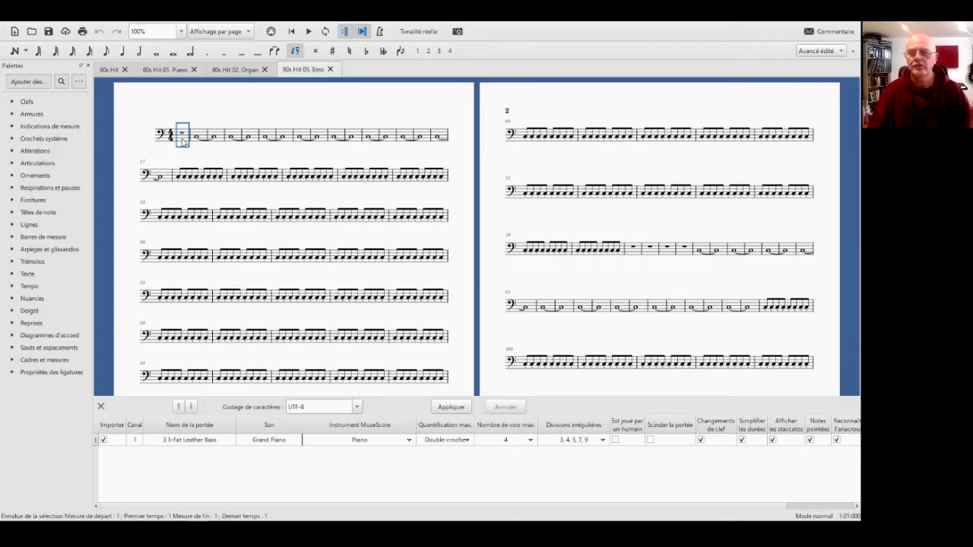
pyautogui.scroll(-1, 383, 222)
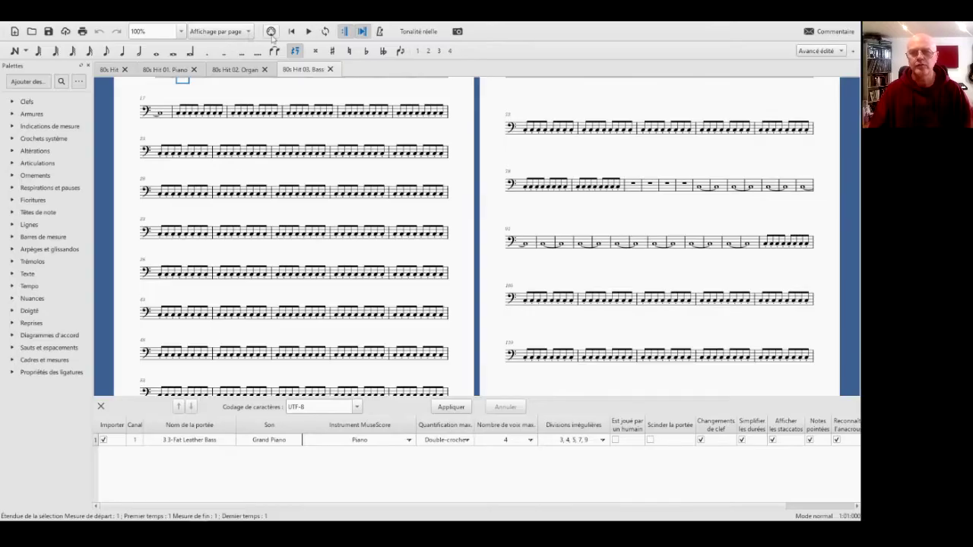
pyautogui.scroll(2, 251, 97)
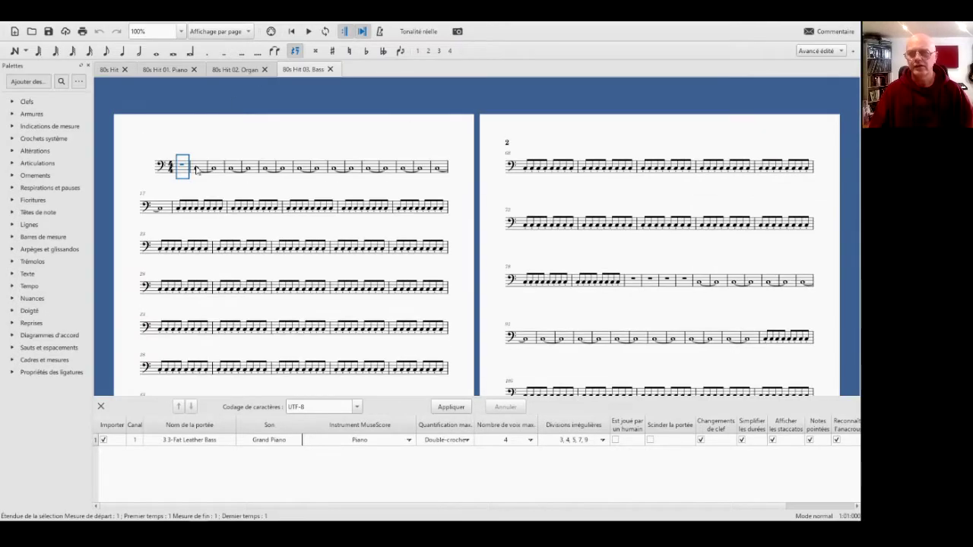
pyautogui.click(39, 16)
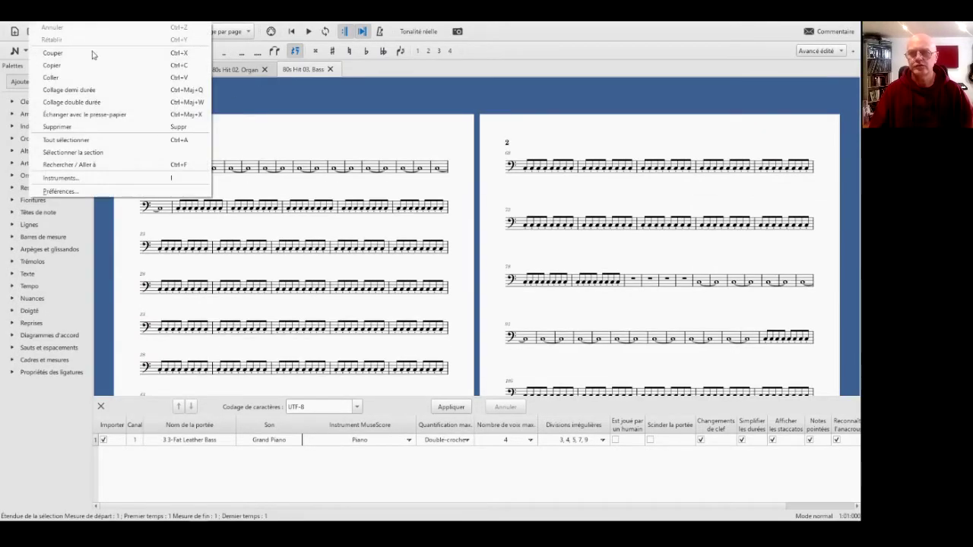
pyautogui.click(310, 139)
pyautogui.click(310, 138)
pyautogui.click(183, 165)
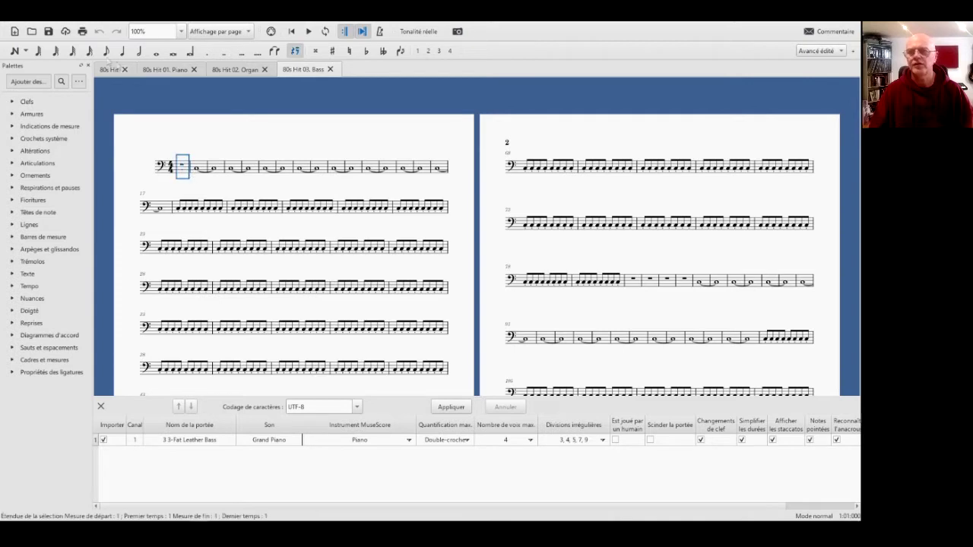
pyautogui.click(41, 30)
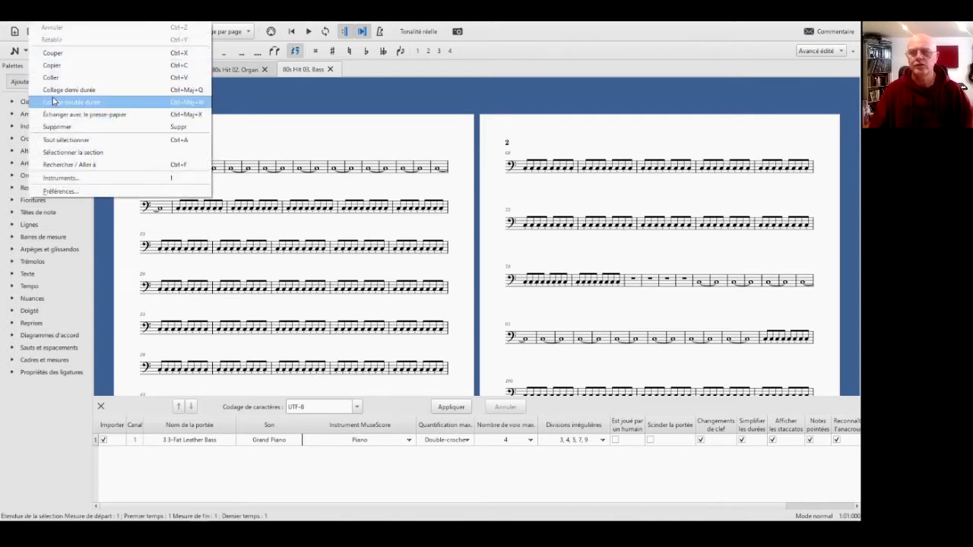
pyautogui.click(76, 141)
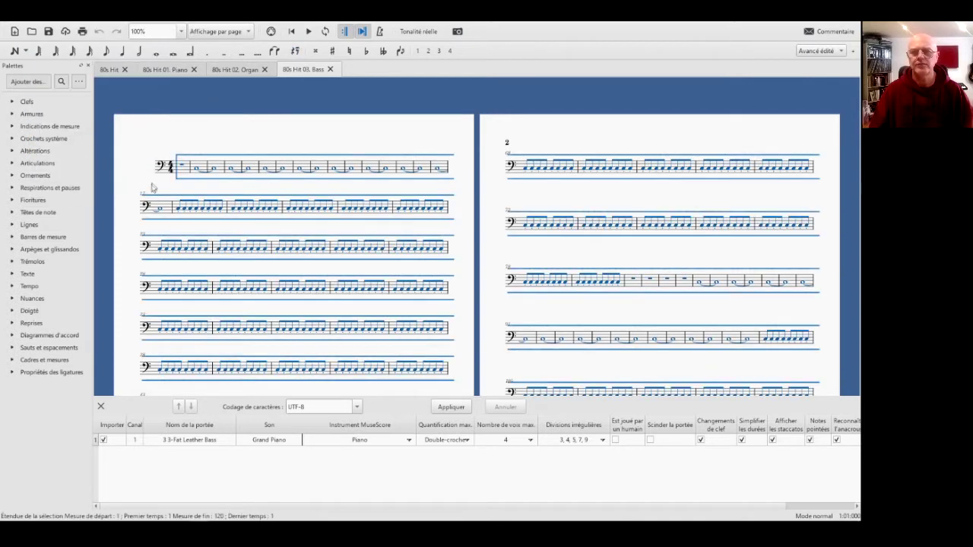
pyautogui.rightClick(183, 172)
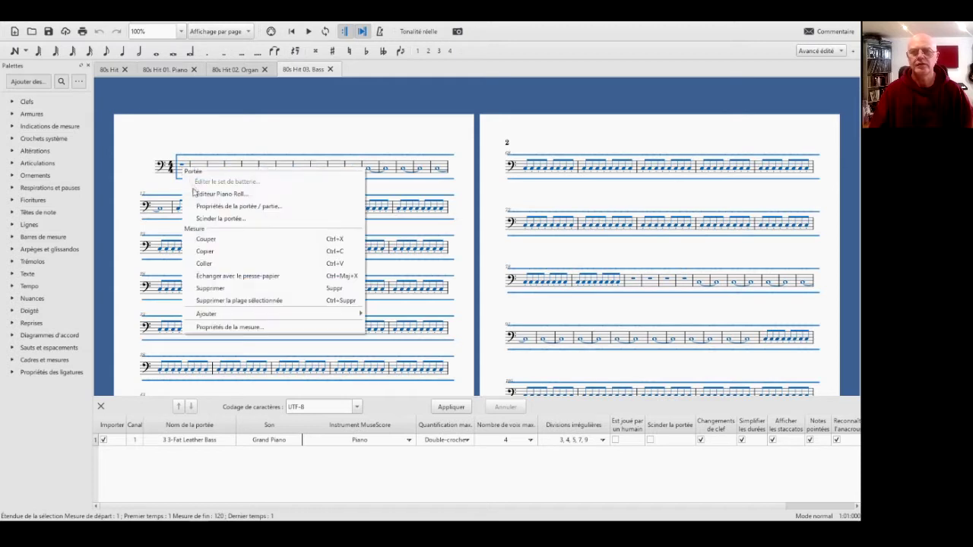
pyautogui.click(201, 253)
# Paste the copied bass part into the Guitare Basse staff of the 80s Hit score, starting at measure 1
pyautogui.click(112, 70)
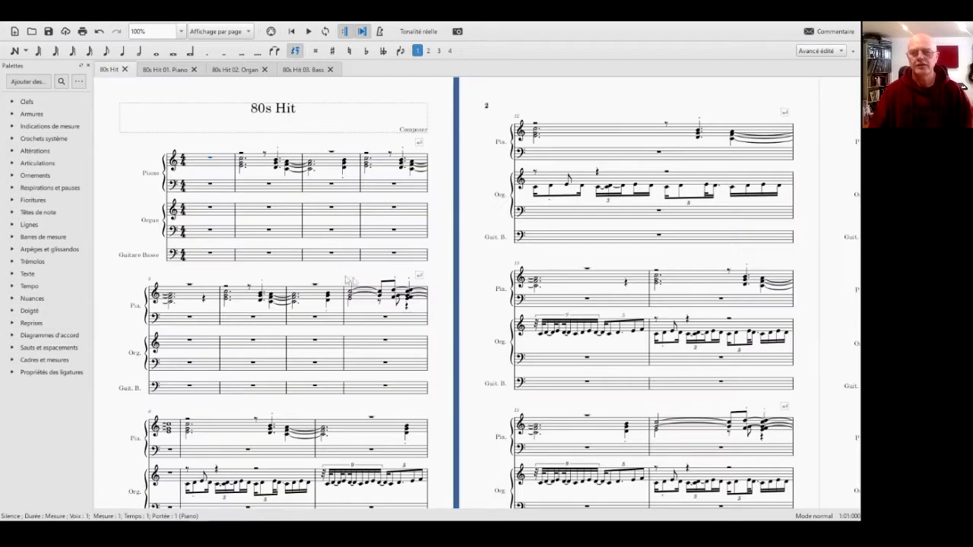
pyautogui.click(220, 261)
pyautogui.rightClick(220, 259)
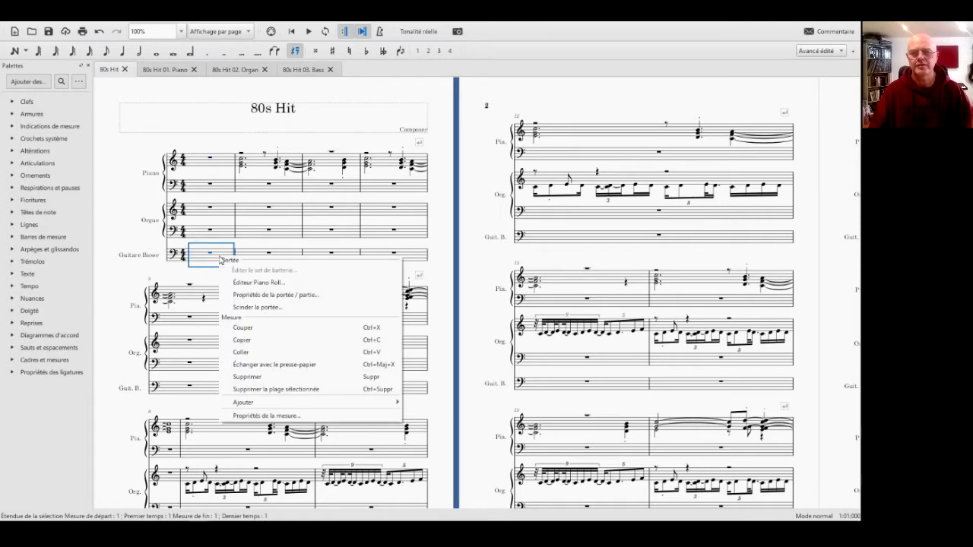
pyautogui.click(241, 352)
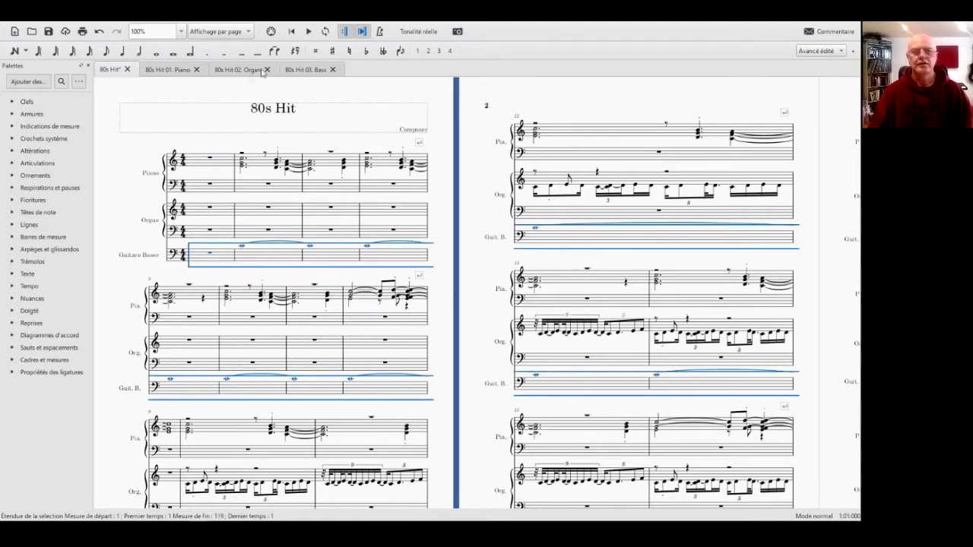
# Play the combined score from the start to hear the piano, organ and bass guitar together
pyautogui.click(292, 32)
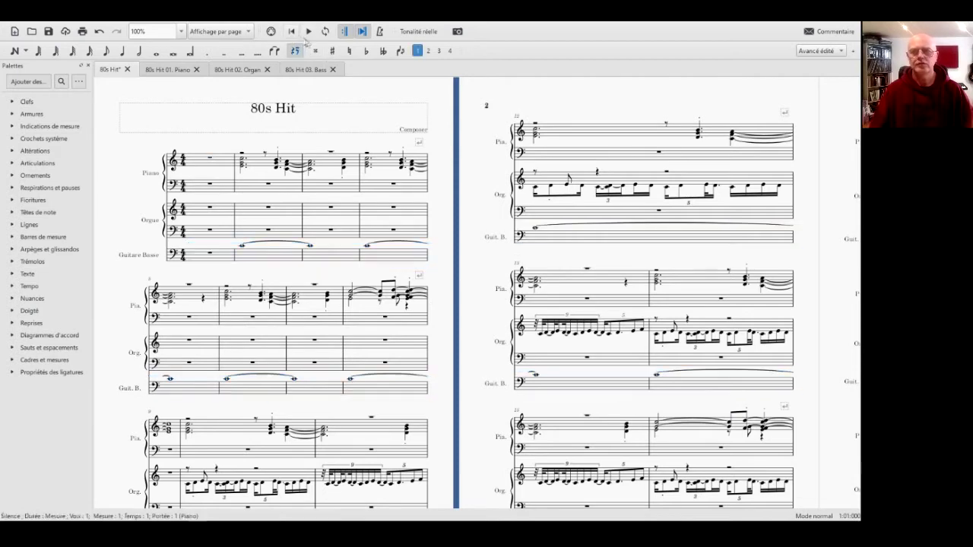
pyautogui.click(309, 32)
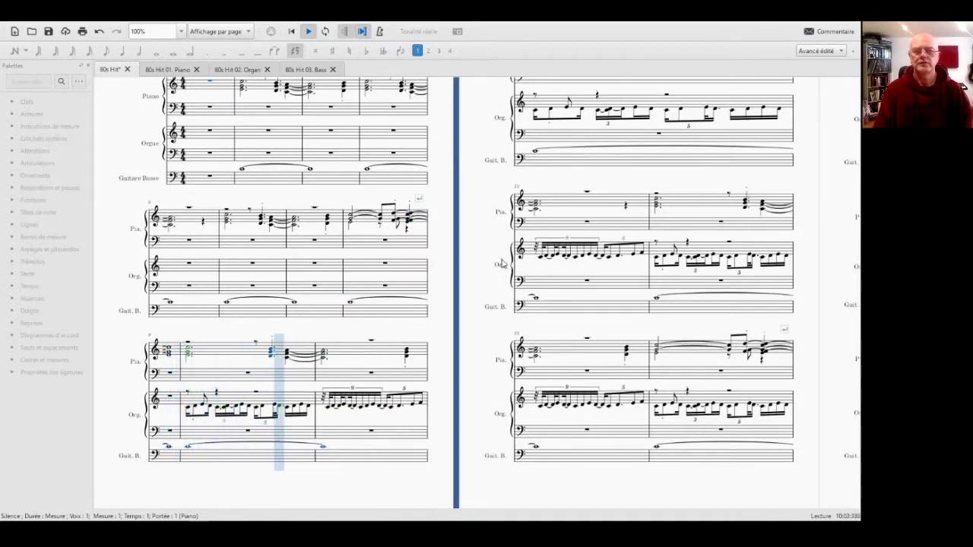
# Play the combined score from measure 19, where the bass switches to eighth notes, and return to the start
pyautogui.press('space')
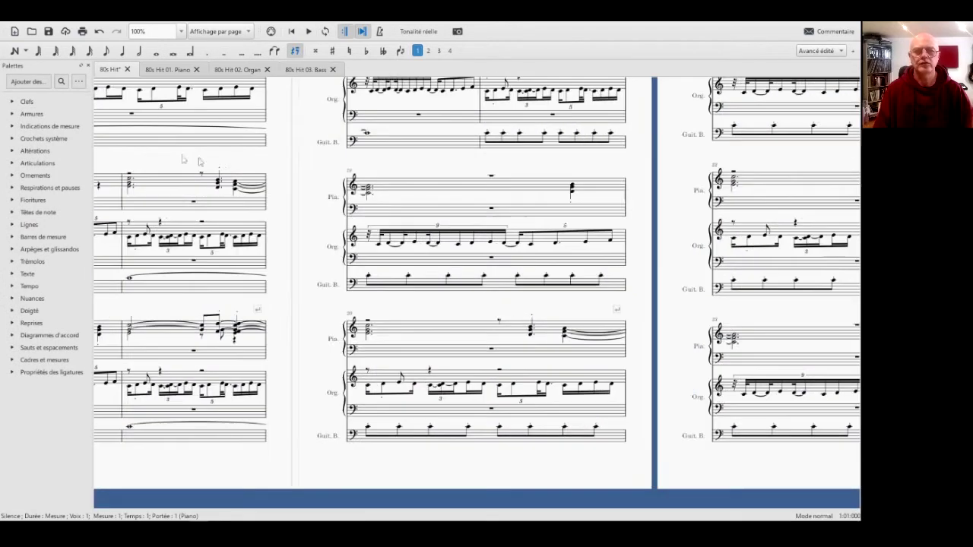
pyautogui.click(369, 278)
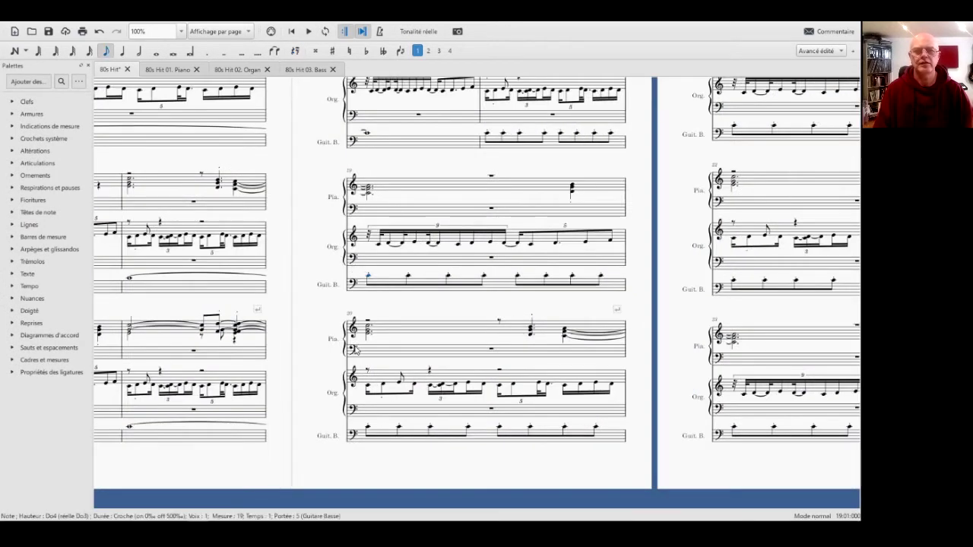
pyautogui.press('space')
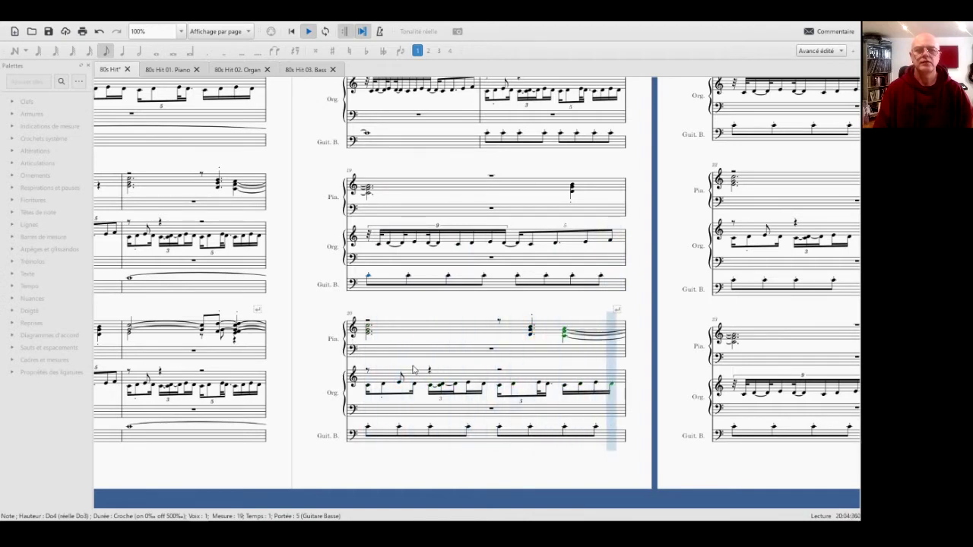
pyautogui.press('space')
pyautogui.click(291, 31)
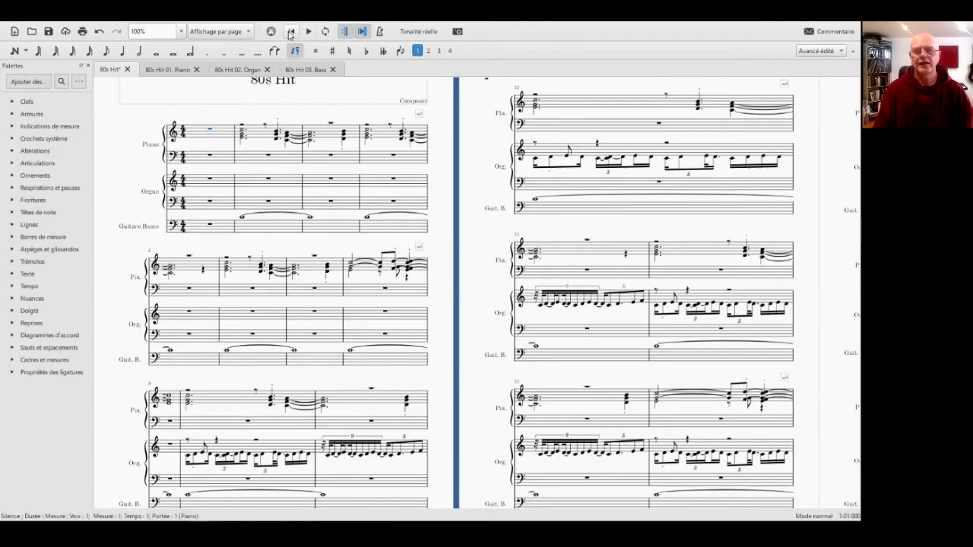
pyautogui.scroll(1, 149, 139)
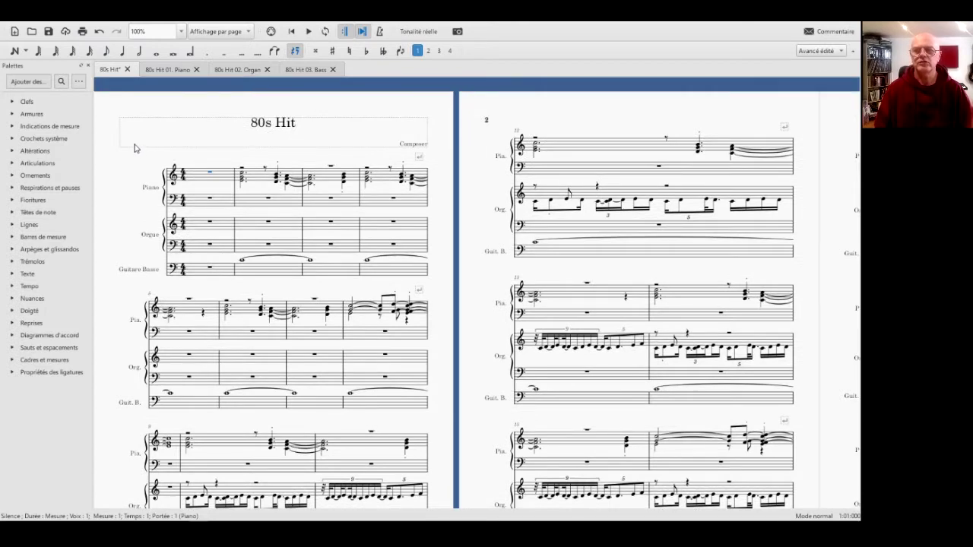
# Close the 80s Hit 01. Piano, 02. Organ and 03. Bass scores without saving them, and save the 80s Hit score
pyautogui.click(196, 70)
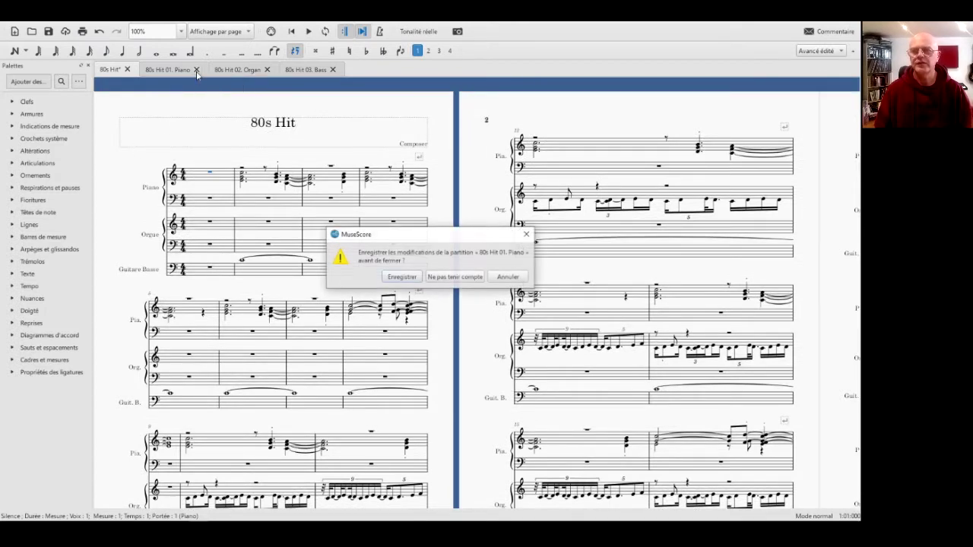
pyautogui.click(450, 278)
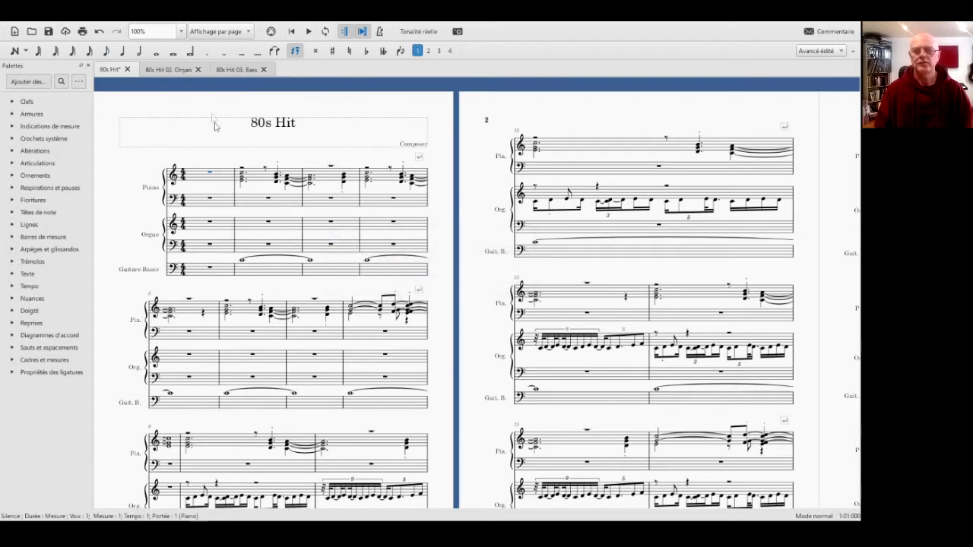
pyautogui.click(198, 70)
pyautogui.click(450, 279)
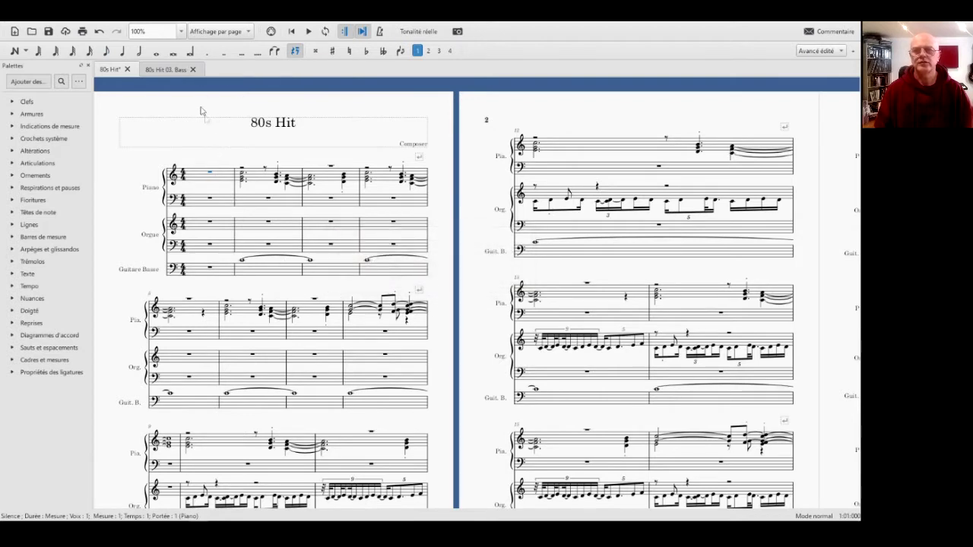
pyautogui.click(193, 70)
pyautogui.click(449, 278)
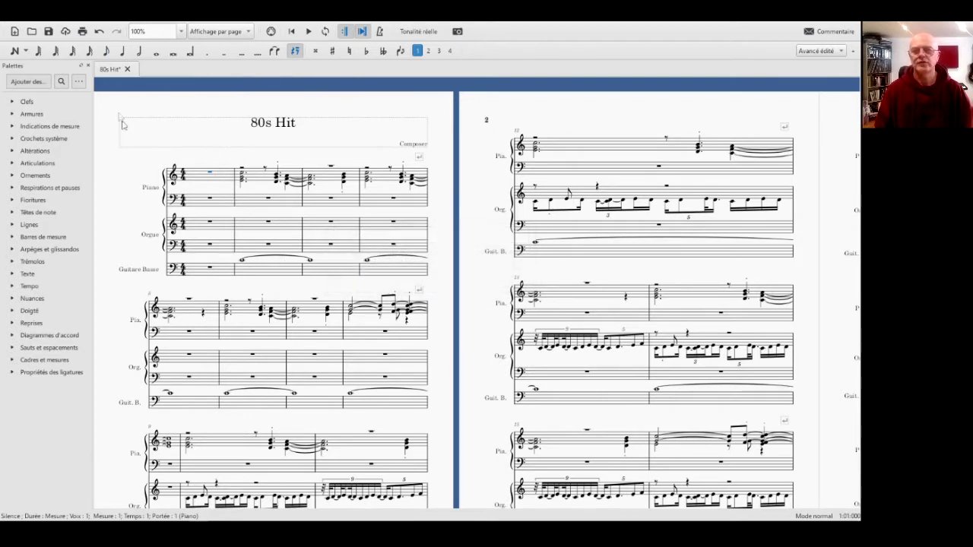
pyautogui.click(48, 32)
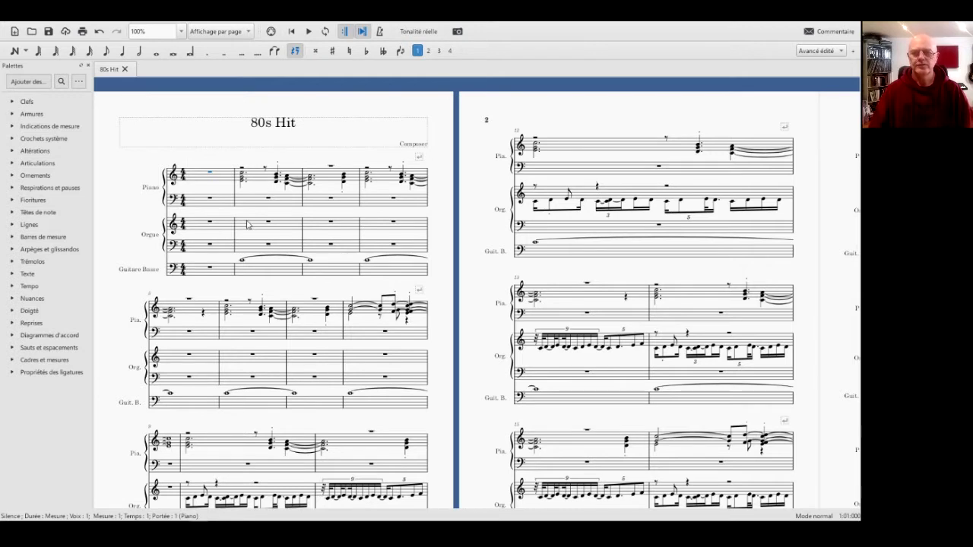
# Try lowering the measure 2 Guitare Basse note by an octave, play it back, and undo the change
pyautogui.click(243, 264)
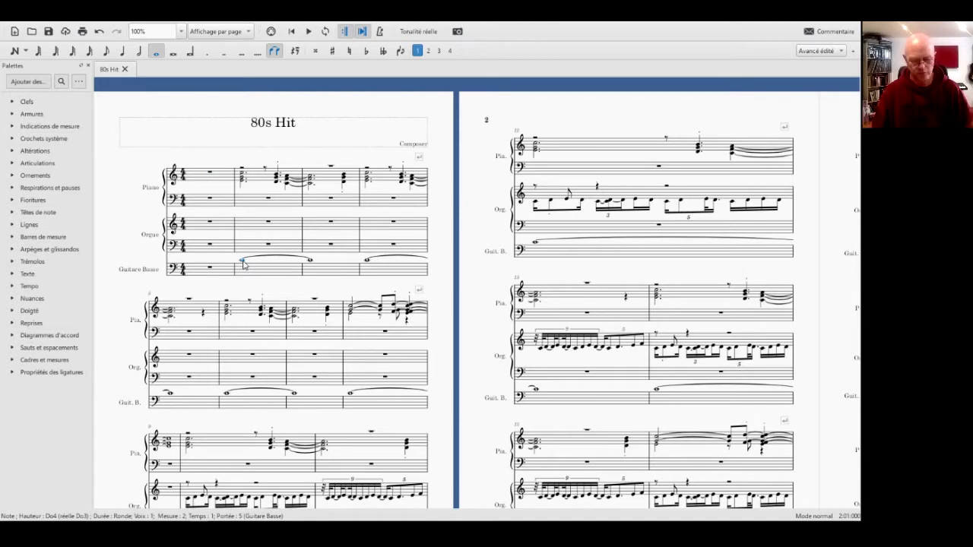
pyautogui.hotkey('ctrl', 'Down')
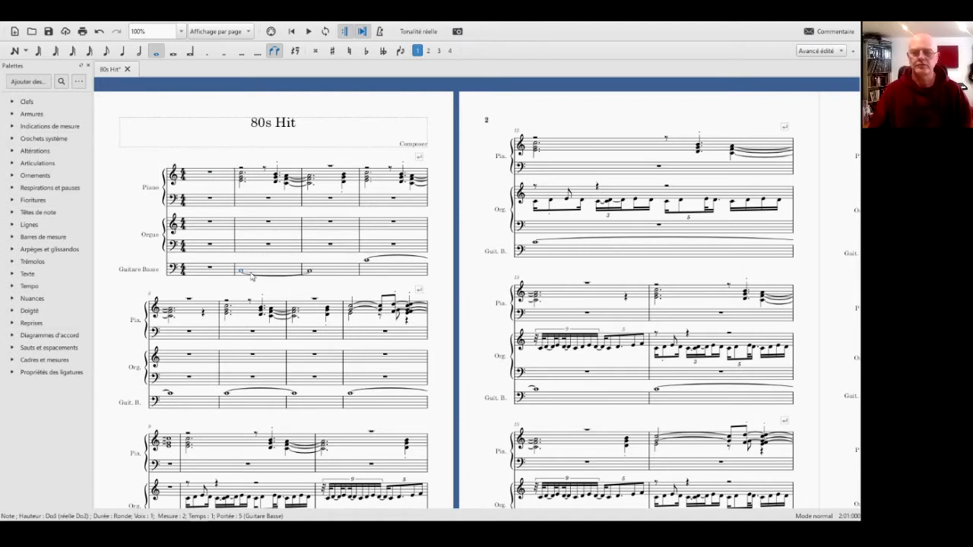
pyautogui.press('space')
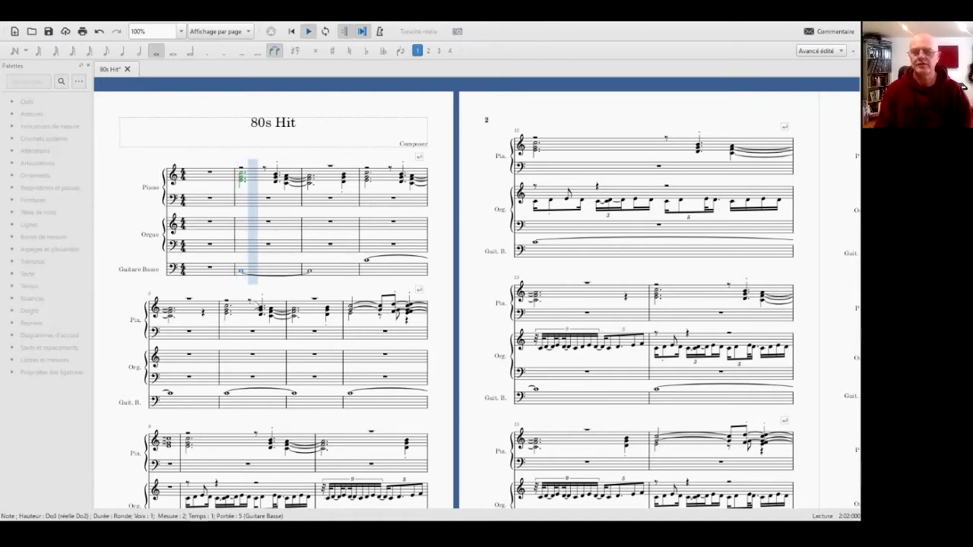
pyautogui.press('space')
pyautogui.click(99, 32)
# Select the whole Guitare Basse part from measure 1 to its last note in measure 119 and lower it by one octave
pyautogui.click(225, 270)
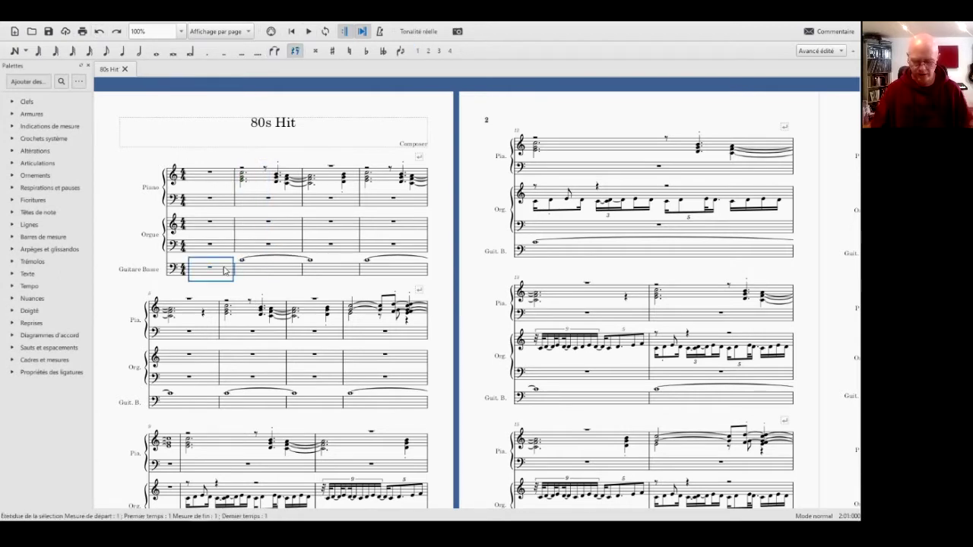
pyautogui.hotkey('ctrl', 'shift', 'Right')
pyautogui.hotkey('ctrl', 'shift', 'Right')
pyautogui.hotkey('ctrl', 'shift', 'Right')
pyautogui.hotkey('ctrl', 'shift', 'Right')
pyautogui.hotkey('ctrl', 'shift', 'Right')
pyautogui.hotkey('ctrl', 'shift', 'Right')
pyautogui.hotkey('ctrl', 'shift', 'Right')
pyautogui.hotkey('ctrl', 'shift', 'Right')
pyautogui.hotkey('ctrl', 'shift', 'Right')
pyautogui.hotkey('ctrl', 'shift', 'Right')
pyautogui.hotkey('ctrl', 'shift', 'Right')
pyautogui.hotkey('ctrl', 'shift', 'Right')
pyautogui.hotkey('ctrl', 'shift', 'Right')
pyautogui.hotkey('ctrl', 'shift', 'Right')
pyautogui.hotkey('ctrl', 'shift', 'Right')
pyautogui.hotkey('ctrl', 'shift', 'Right')
pyautogui.hotkey('ctrl', 'shift', 'Right')
pyautogui.hotkey('ctrl', 'shift', 'Right')
pyautogui.hotkey('ctrl', 'shift', 'Right')
pyautogui.hotkey('ctrl', 'shift', 'Right')
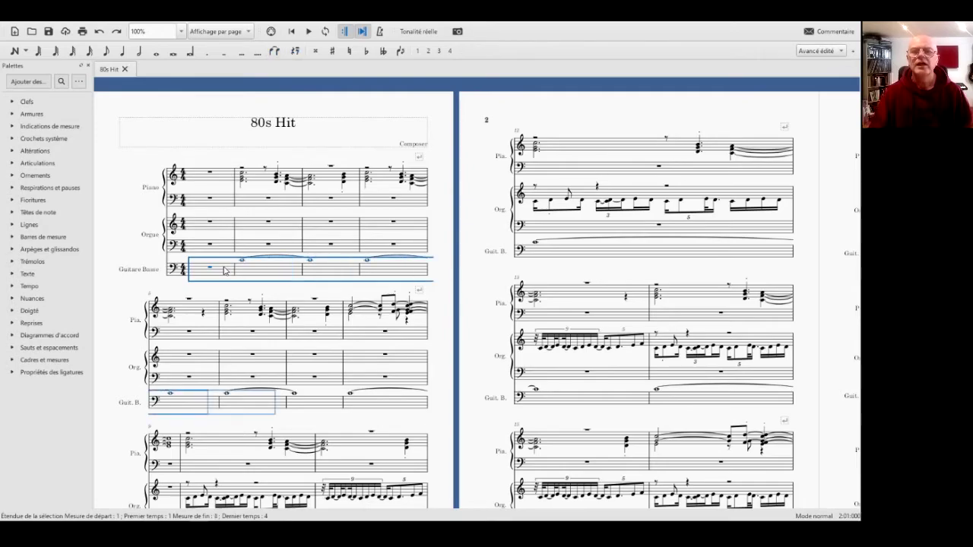
pyautogui.hotkey('ctrl', 'shift', 'Right')
pyautogui.hotkey('ctrl', 'shift', 'Right')
pyautogui.hotkey('ctrl', 'shift', 'Right')
pyautogui.hotkey('ctrl', 'shift', 'Right')
pyautogui.hotkey('ctrl', 'shift', 'Right')
pyautogui.hotkey('ctrl', 'shift', 'Right')
pyautogui.hotkey('ctrl', 'shift', 'Right')
pyautogui.hotkey('ctrl', 'shift', 'Right')
pyautogui.hotkey('ctrl', 'shift', 'Right')
pyautogui.hotkey('ctrl', 'shift', 'Right')
pyautogui.hotkey('ctrl', 'shift', 'Right')
pyautogui.hotkey('ctrl', 'shift', 'Right')
pyautogui.hotkey('ctrl', 'shift', 'Right')
pyautogui.hotkey('ctrl', 'shift', 'Right')
pyautogui.hotkey('ctrl', 'shift', 'Right')
pyautogui.hotkey('ctrl', 'shift', 'Right')
pyautogui.hotkey('ctrl', 'shift', 'Right')
pyautogui.hotkey('ctrl', 'shift', 'Right')
pyautogui.hotkey('ctrl', 'shift', 'Right')
pyautogui.hotkey('ctrl', 'shift', 'Right')
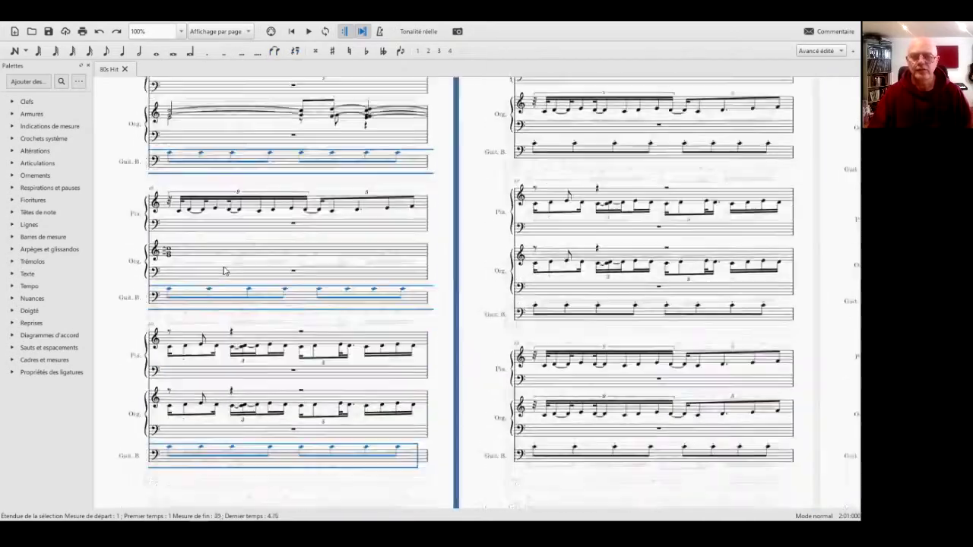
pyautogui.hotkey('ctrl', 'shift', 'Right')
pyautogui.hotkey('ctrl', 'shift', 'Right')
pyautogui.hotkey('ctrl', 'shift', 'Right')
pyautogui.hotkey('ctrl', 'shift', 'Right')
pyautogui.hotkey('ctrl', 'shift', 'Right')
pyautogui.hotkey('ctrl', 'shift', 'Right')
pyautogui.hotkey('ctrl', 'shift', 'Right')
pyautogui.hotkey('ctrl', 'shift', 'Right')
pyautogui.hotkey('ctrl', 'shift', 'Right')
pyautogui.hotkey('ctrl', 'shift', 'Right')
pyautogui.hotkey('ctrl', 'shift', 'Right')
pyautogui.hotkey('ctrl', 'shift', 'Right')
pyautogui.hotkey('ctrl', 'shift', 'Right')
pyautogui.hotkey('ctrl', 'shift', 'Right')
pyautogui.hotkey('ctrl', 'shift', 'Right')
pyautogui.hotkey('ctrl', 'shift', 'Right')
pyautogui.hotkey('ctrl', 'shift', 'Right')
pyautogui.hotkey('ctrl', 'shift', 'Right')
pyautogui.hotkey('ctrl', 'shift', 'Right')
pyautogui.hotkey('ctrl', 'shift', 'Right')
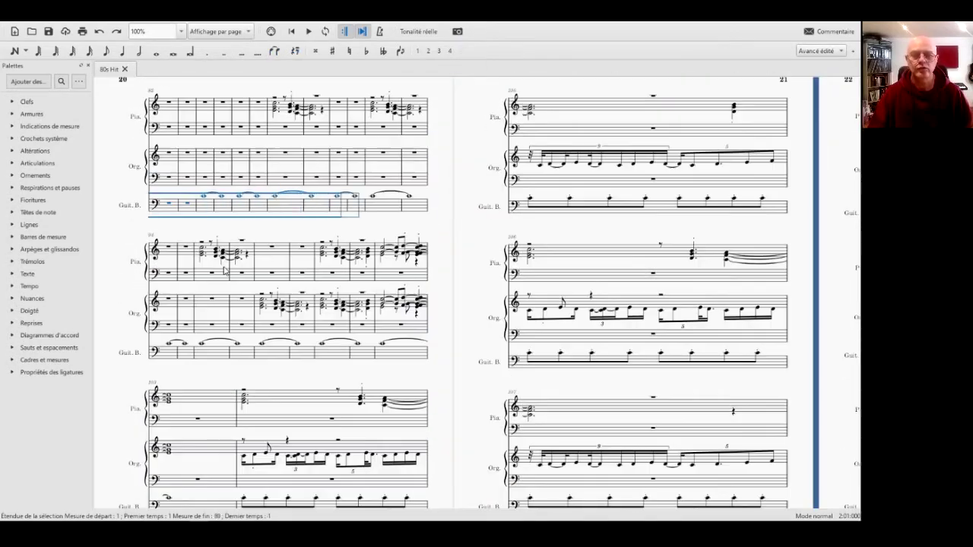
pyautogui.hotkey('ctrl', 'shift', 'Right')
pyautogui.hotkey('ctrl', 'shift', 'Right')
pyautogui.hotkey('ctrl', 'shift', 'Right')
pyautogui.hotkey('ctrl', 'shift', 'Right')
pyautogui.hotkey('ctrl', 'shift', 'Right')
pyautogui.hotkey('ctrl', 'shift', 'Right')
pyautogui.hotkey('ctrl', 'shift', 'Right')
pyautogui.hotkey('ctrl', 'shift', 'Right')
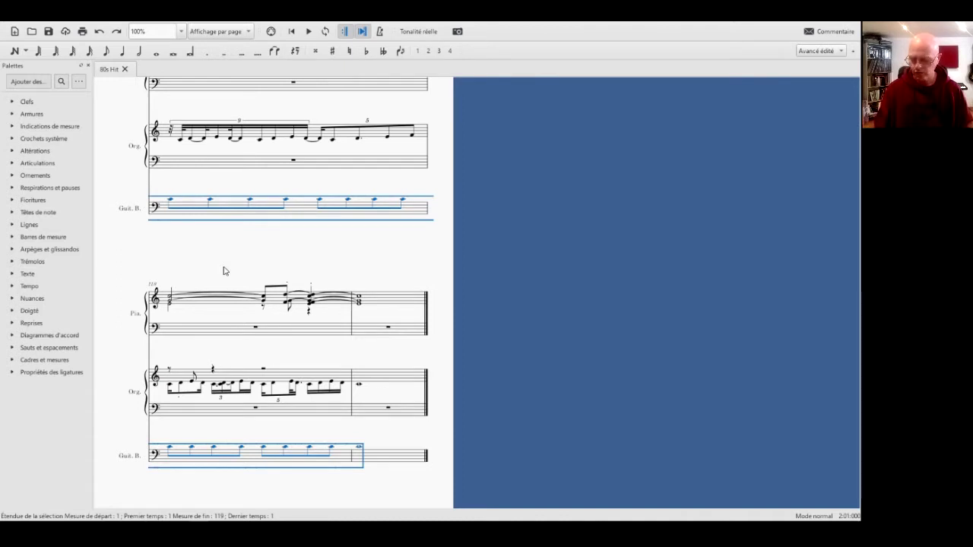
pyautogui.hotkey('ctrl', 'Down')
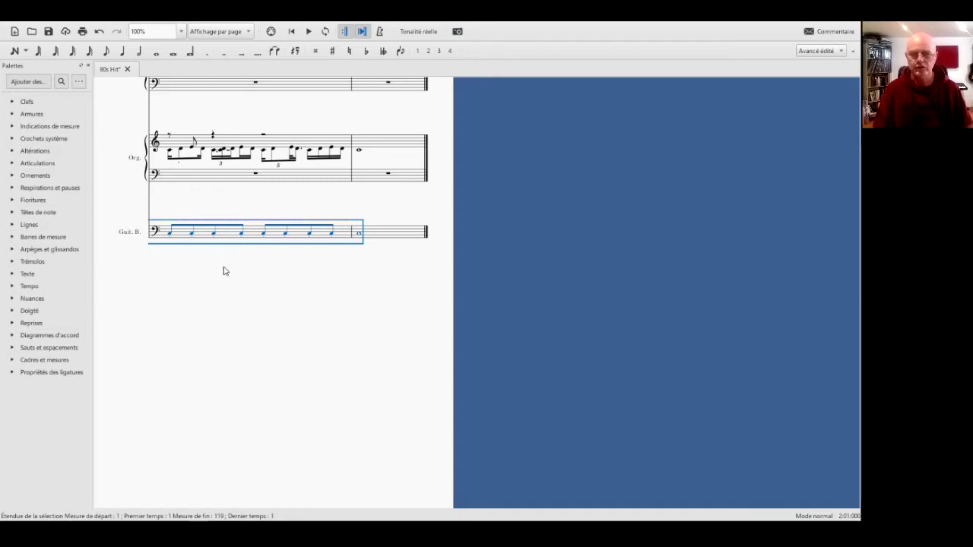
# Play the score from the first bass note in measure 2 to hear the lowered bass part
pyautogui.scroll(3, 224, 271)
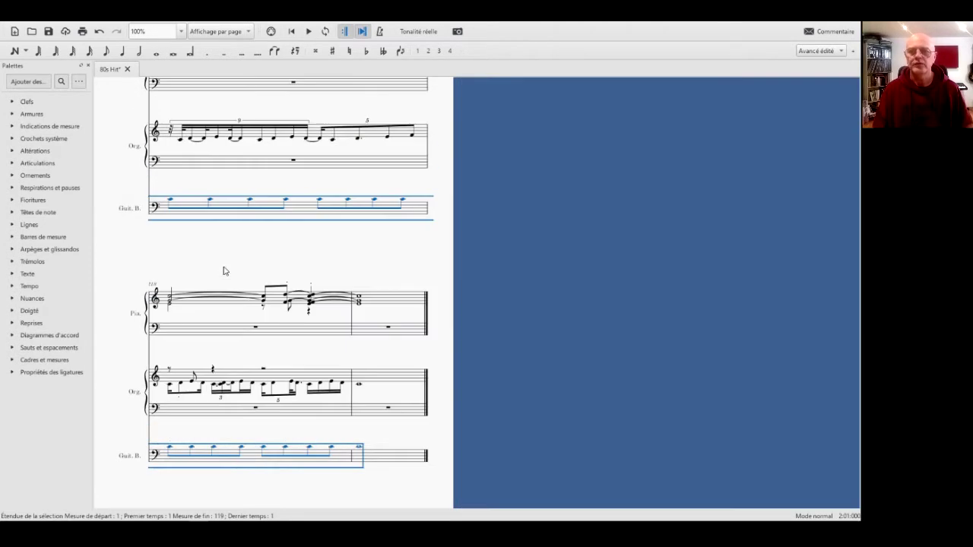
pyautogui.scroll(-3, 224, 271)
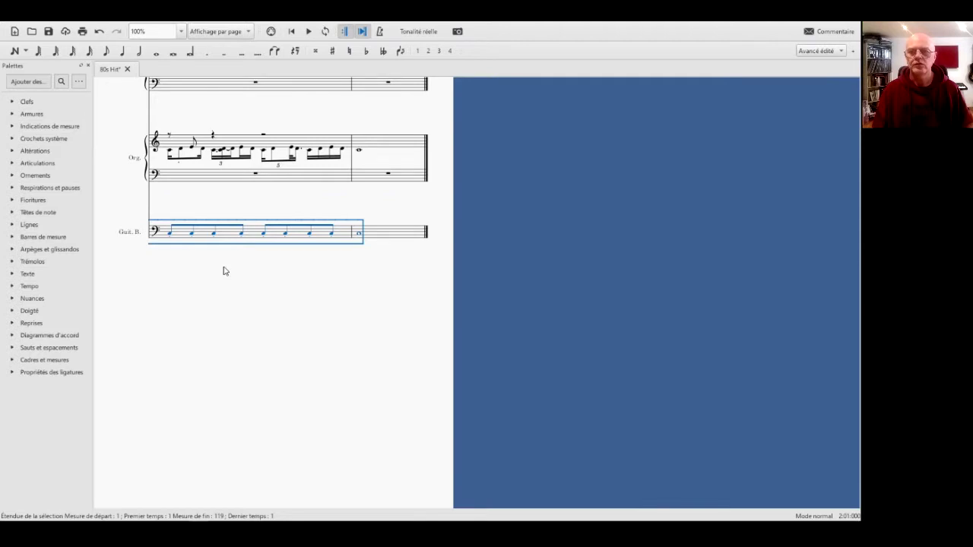
pyautogui.click(291, 31)
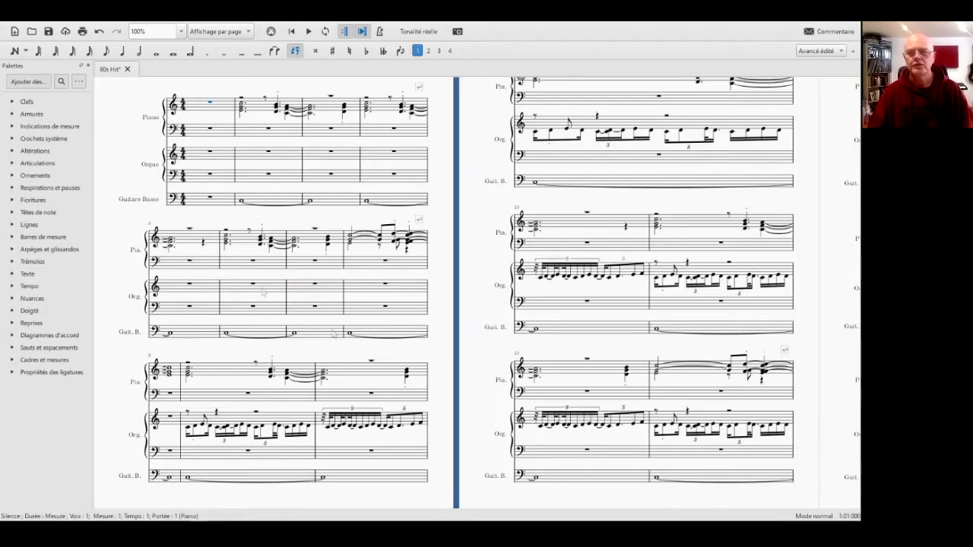
pyautogui.click(242, 201)
pyautogui.click(309, 31)
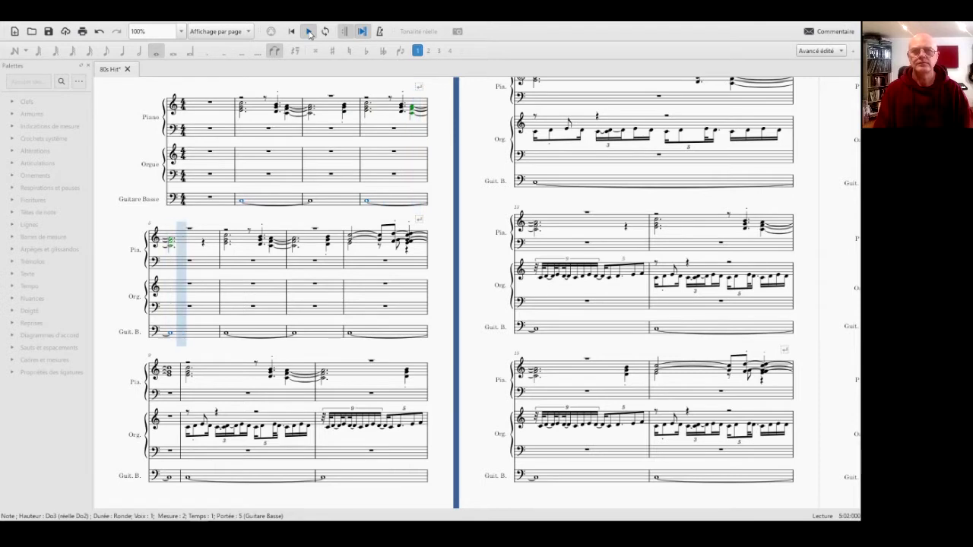
pyautogui.click(309, 32)
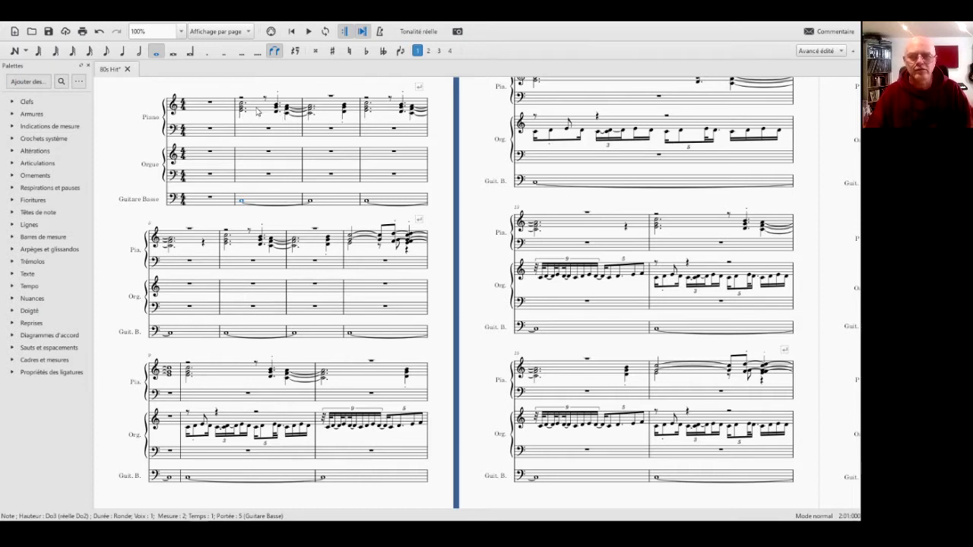
# Enter quarter notes on beat 1 of measure 1 in the upper Piano staff: C5 in voice 1 and E4 in voice 2
pyautogui.click(257, 112)
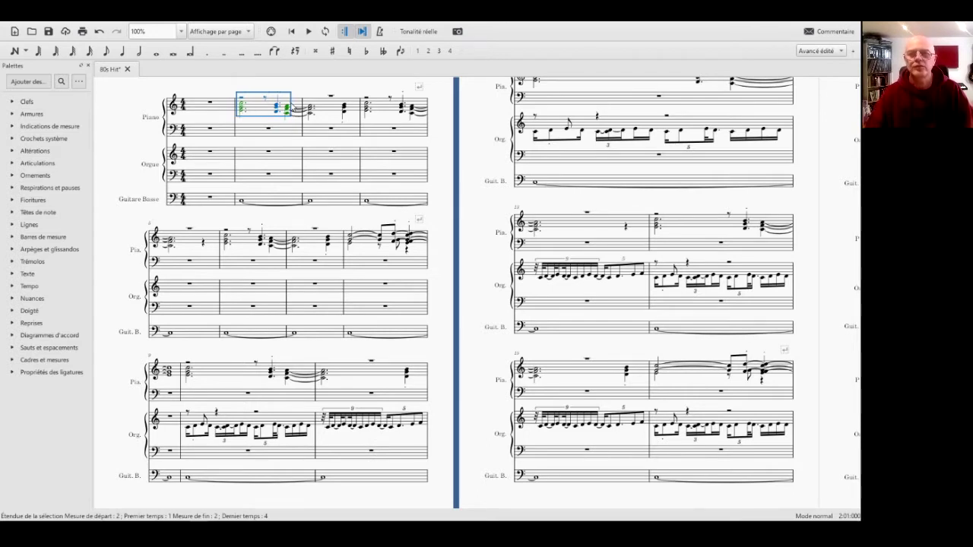
pyautogui.click(211, 104)
pyautogui.press('n')
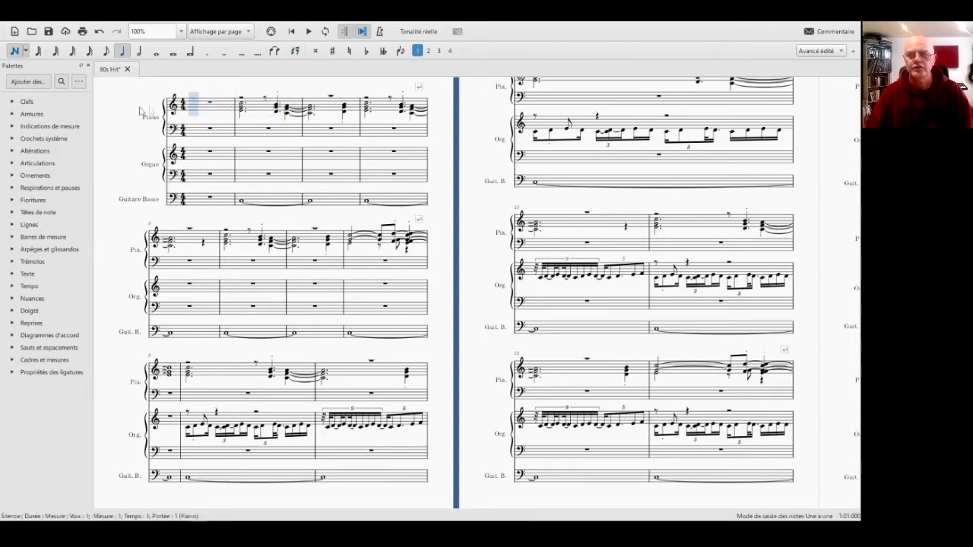
pyautogui.click(201, 104)
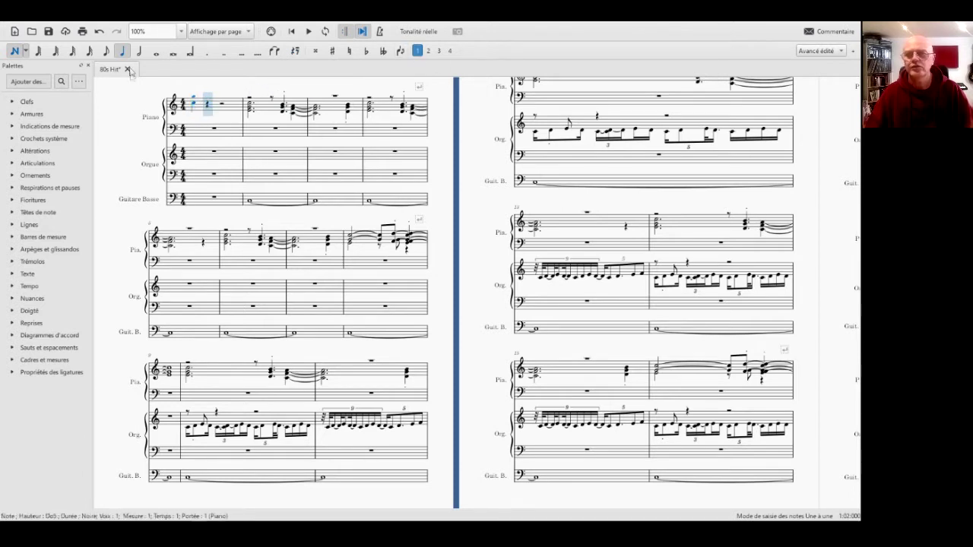
pyautogui.click(428, 51)
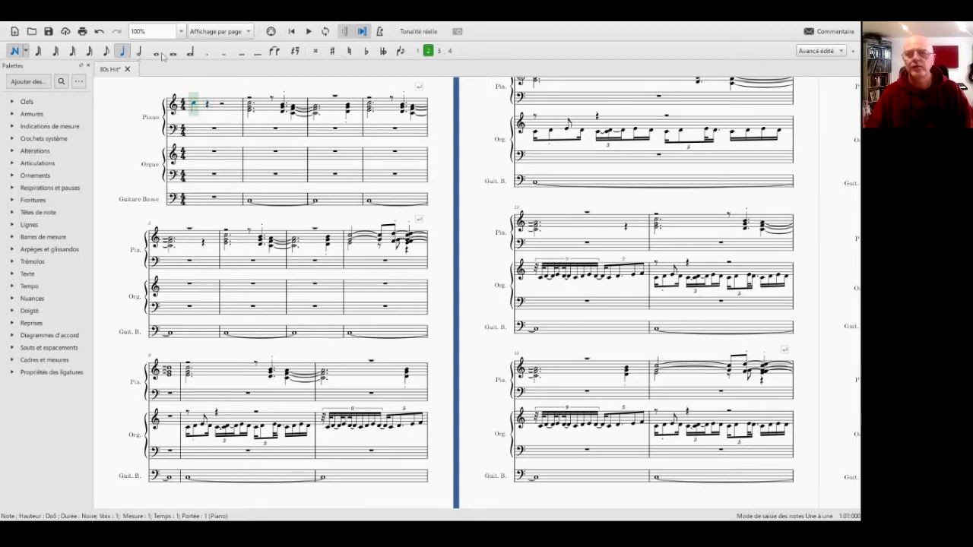
pyautogui.click(194, 112)
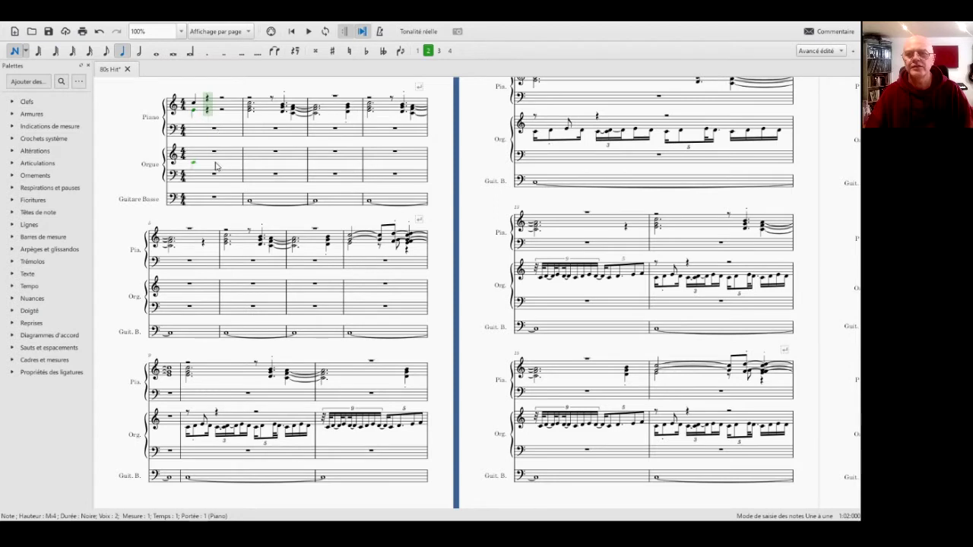
# Leave note input and reassign the E4 in measure 1 of the upper Piano staff to voice 3, and from there to voice 1
pyautogui.click(24, 51)
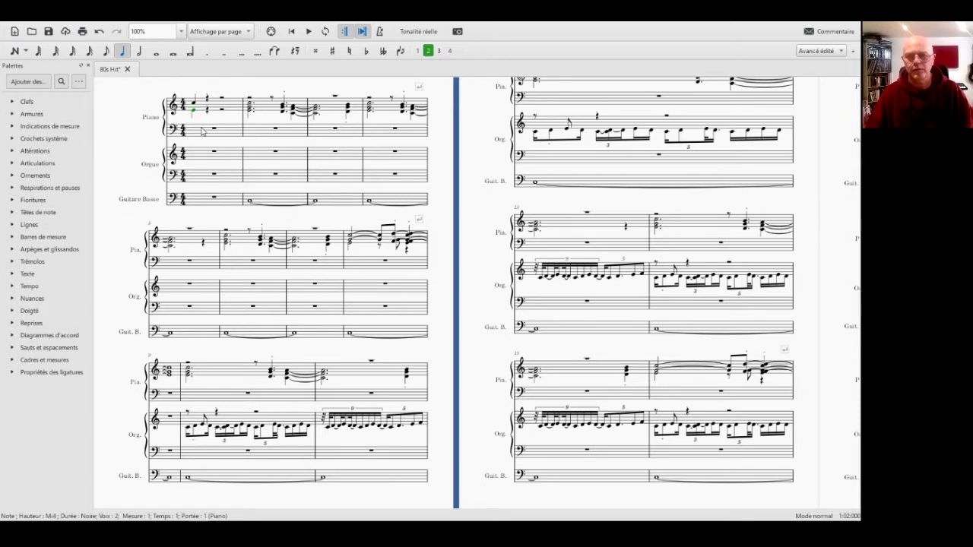
pyautogui.click(439, 51)
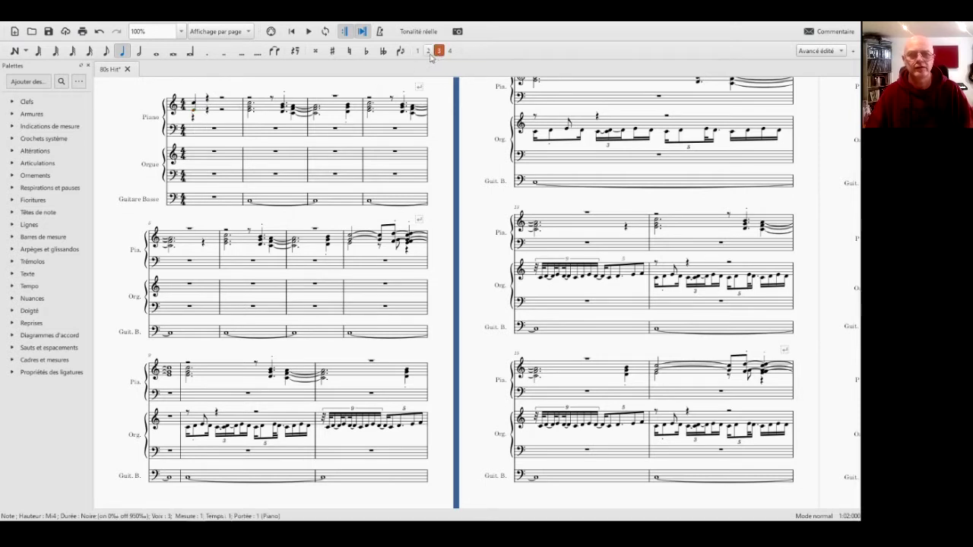
pyautogui.click(417, 51)
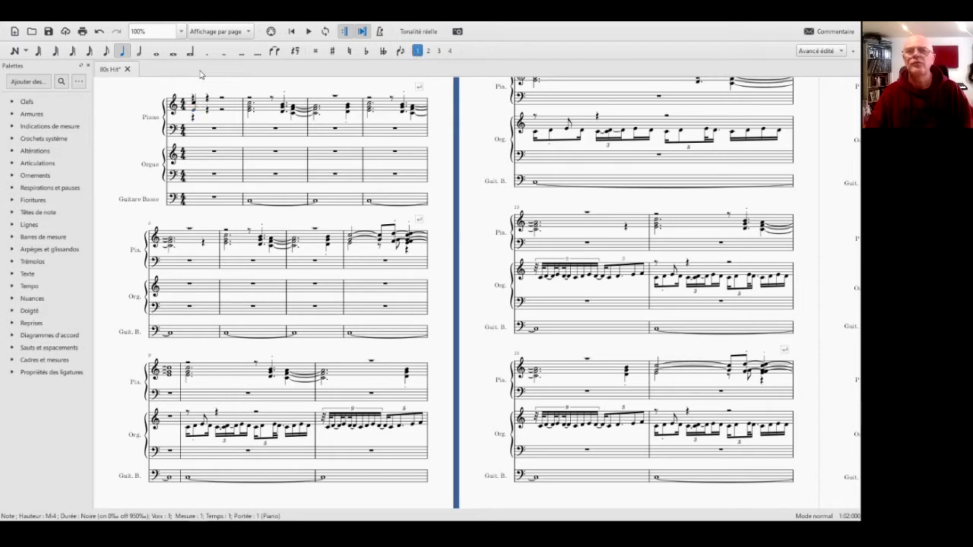
# Delete the test notes and rests of all voices from measure 1 of the upper Piano staff
pyautogui.click(23, 52)
pyautogui.press('Escape')
pyautogui.click(225, 116)
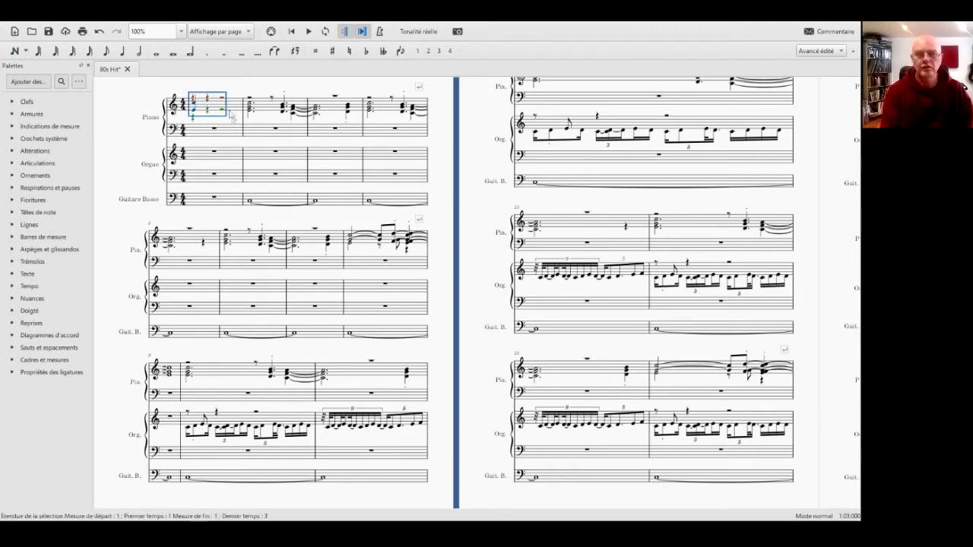
pyautogui.press('Delete')
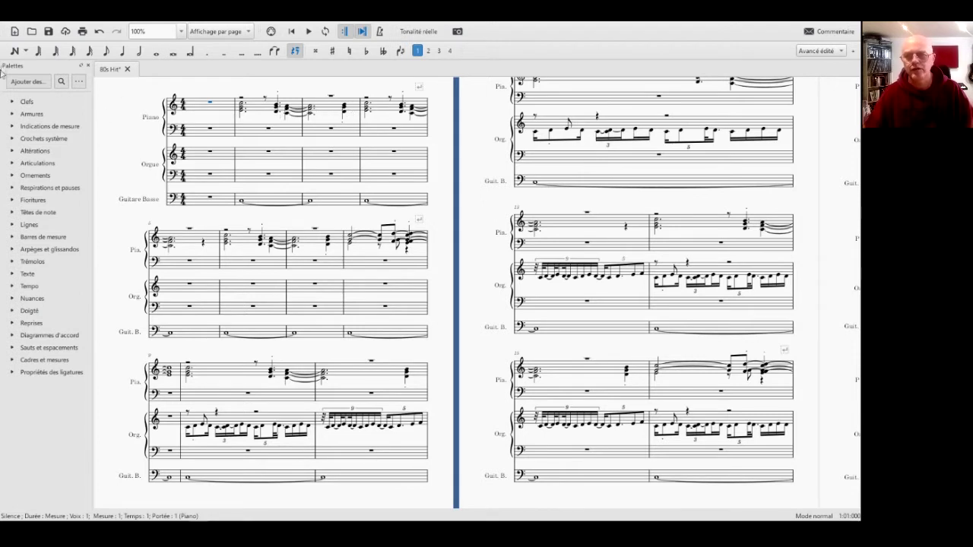
# Enter a voice 1 half-note chord of E4, G4 and C5 on beat 1 of measure 1 in the upper Piano staff
pyautogui.click(15, 50)
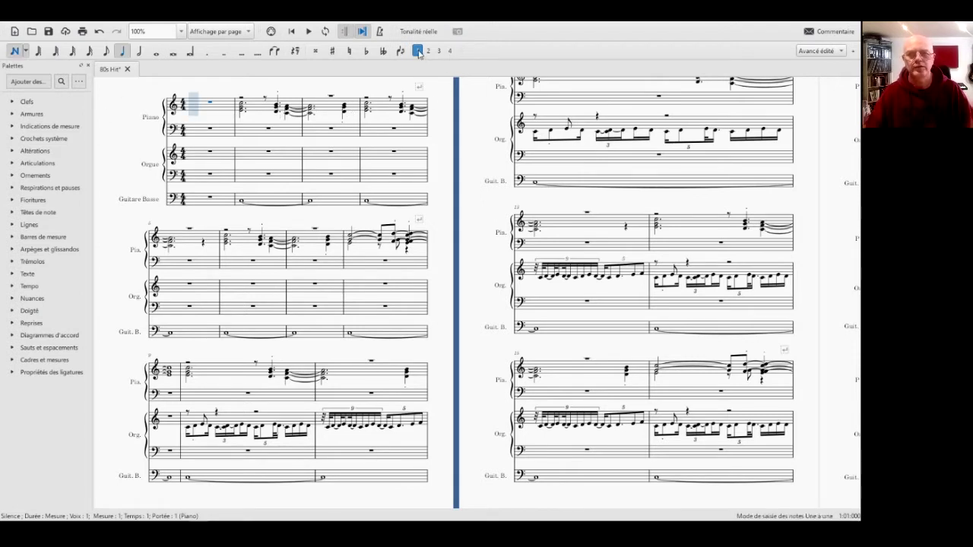
pyautogui.click(139, 50)
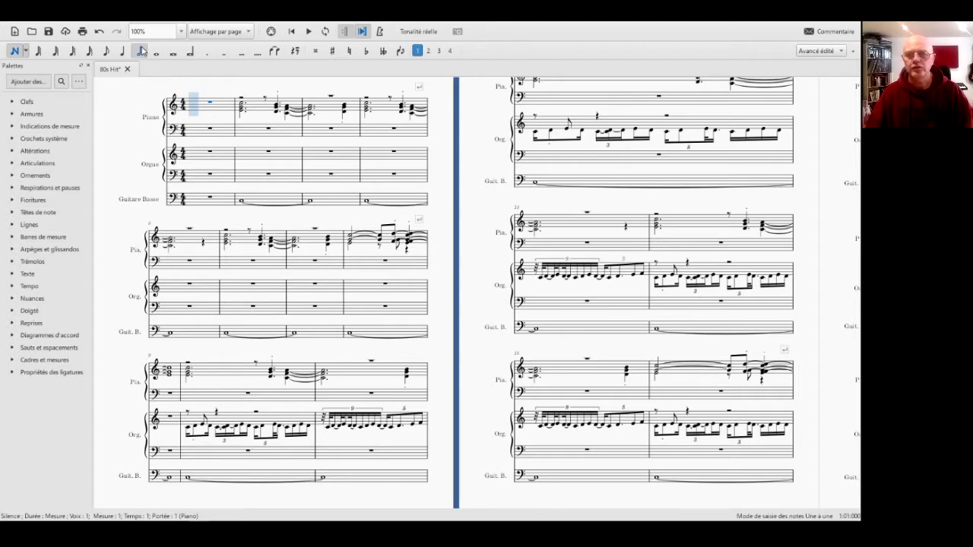
pyautogui.click(192, 112)
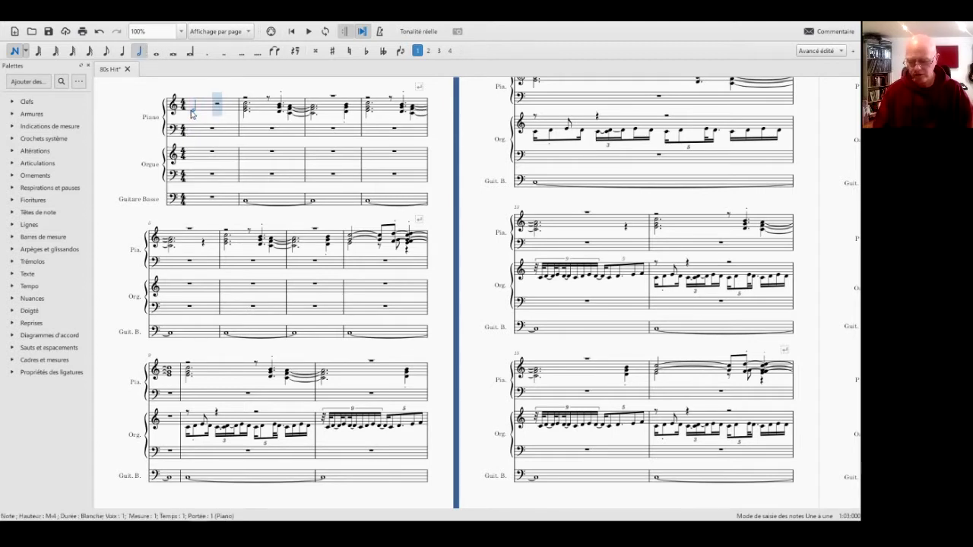
pyautogui.click(193, 109)
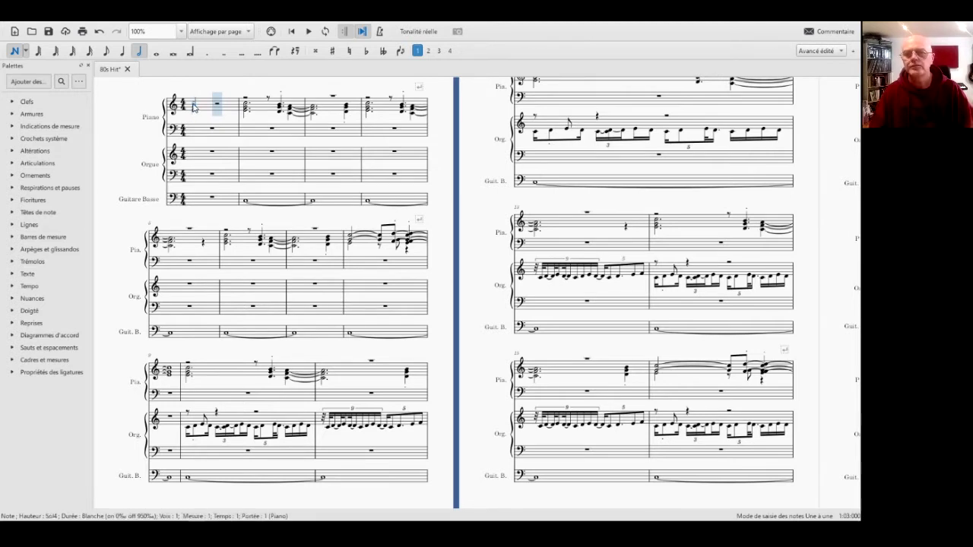
pyautogui.click(193, 104)
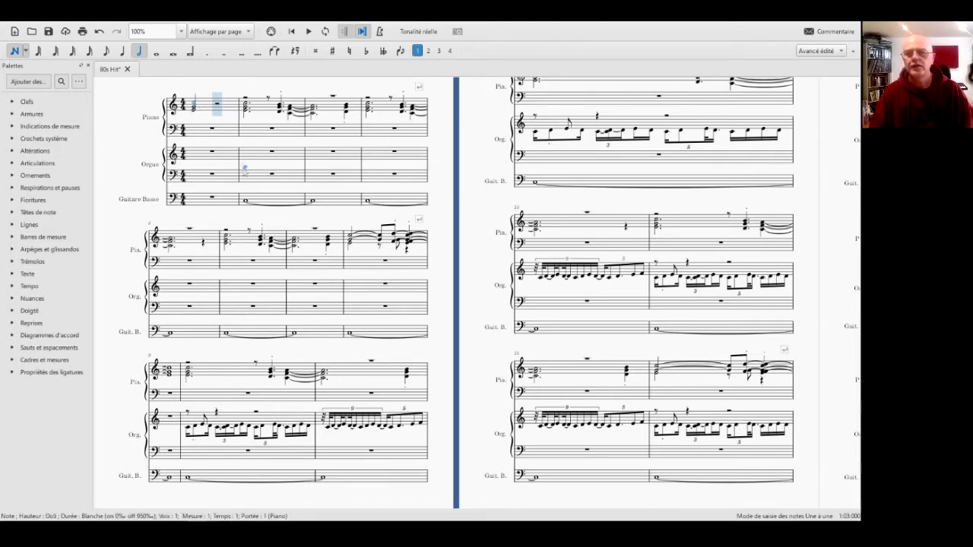
pyautogui.click(16, 52)
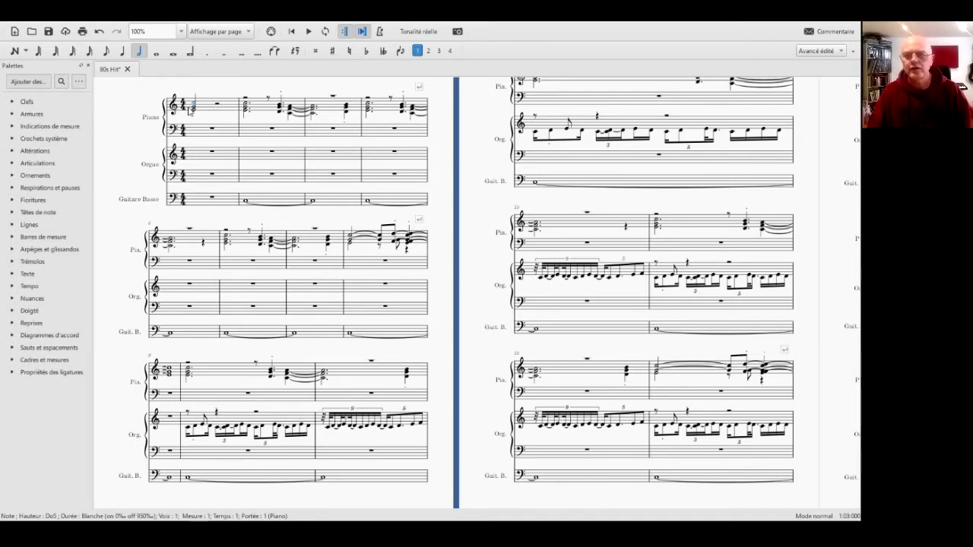
# Add an eighth-note chord of E4, G4 and C5 on beat 3 of measure 1 in the upper Piano staff
pyautogui.press('n')
pyautogui.press('3')
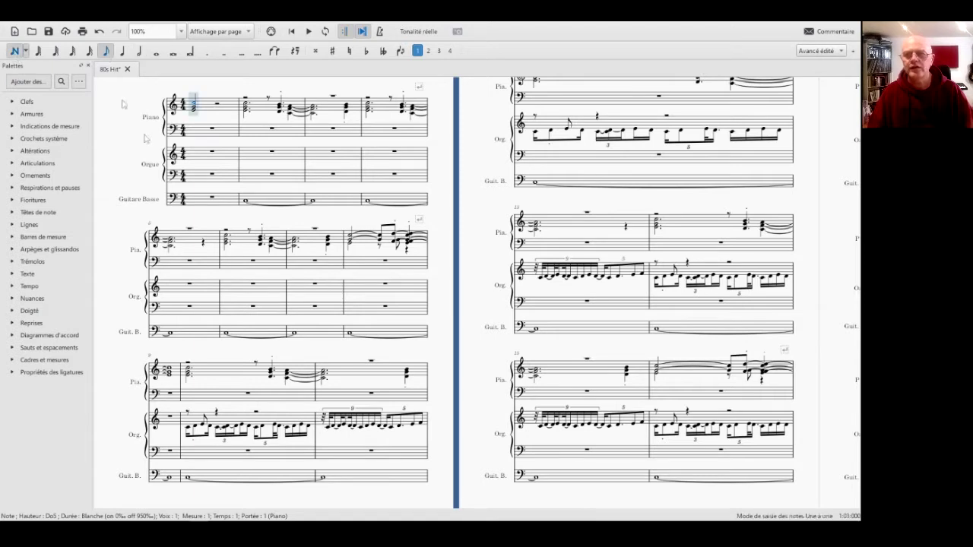
pyautogui.click(211, 113)
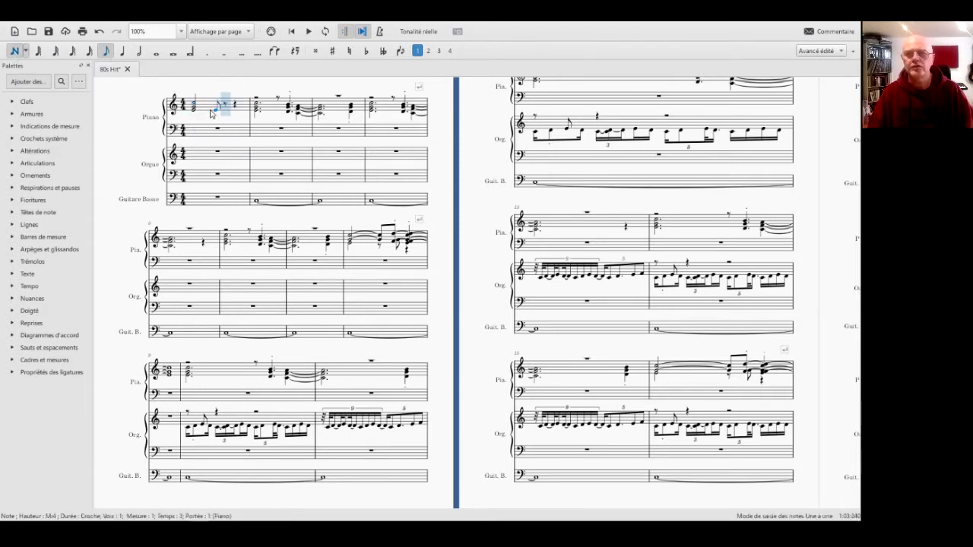
pyautogui.click(212, 109)
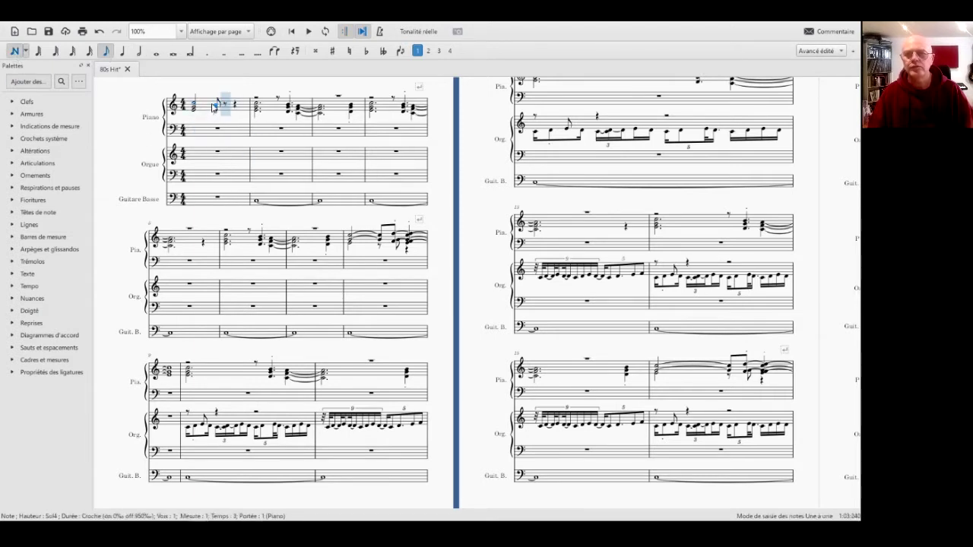
pyautogui.click(214, 104)
pyautogui.press('Escape')
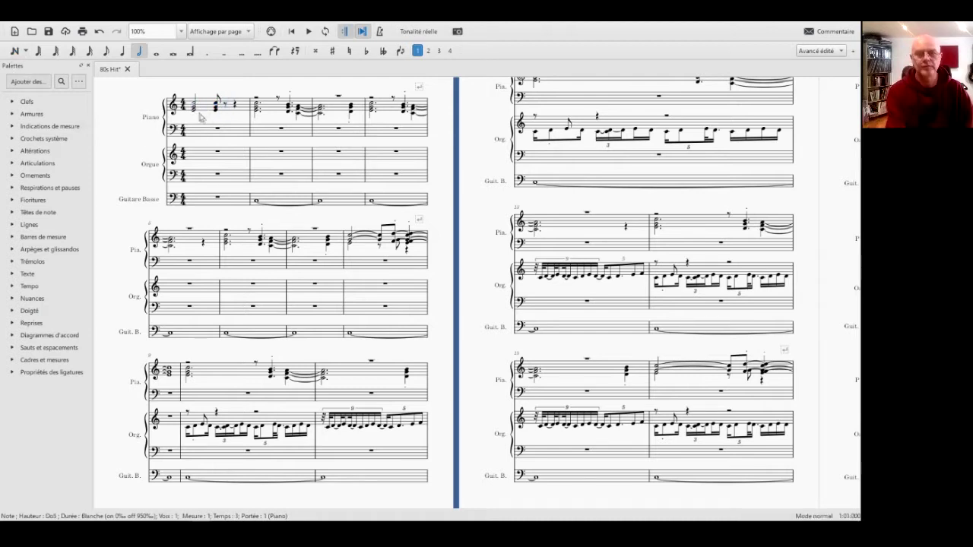
# Tie the notes of the half-note chord in measure 1 to the matching notes of the eighth-note chord on beat 3
pyautogui.press('6')
pyautogui.click(194, 108)
pyautogui.click(196, 112)
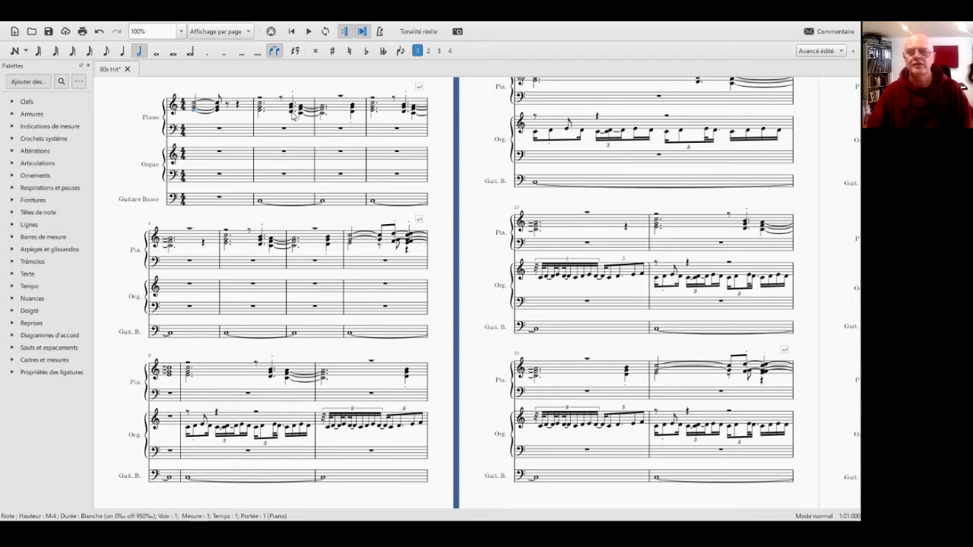
# Enter an eighth-note chord with D4 and B4 on the second half of beat 3 in measure 1 and tie it to beat 4
pyautogui.click(14, 50)
pyautogui.click(106, 51)
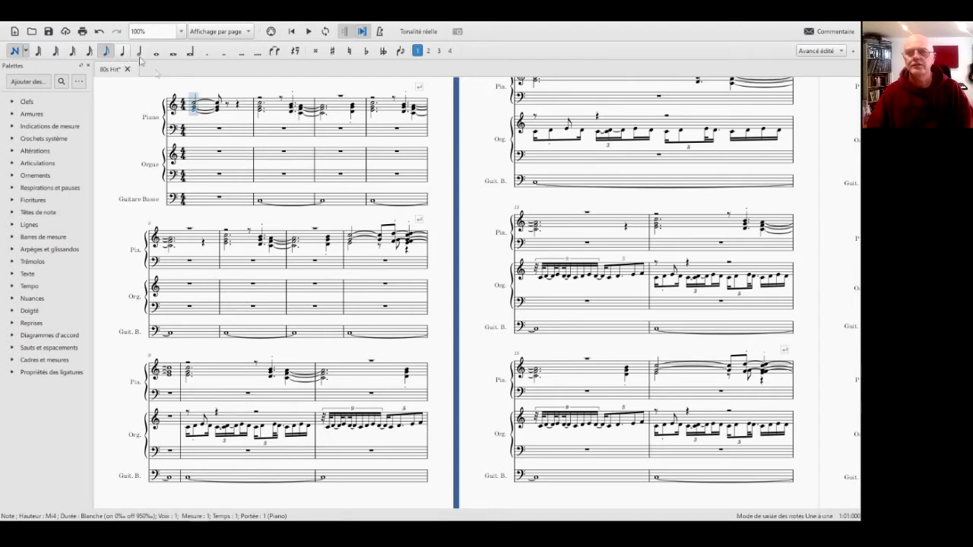
pyautogui.click(229, 108)
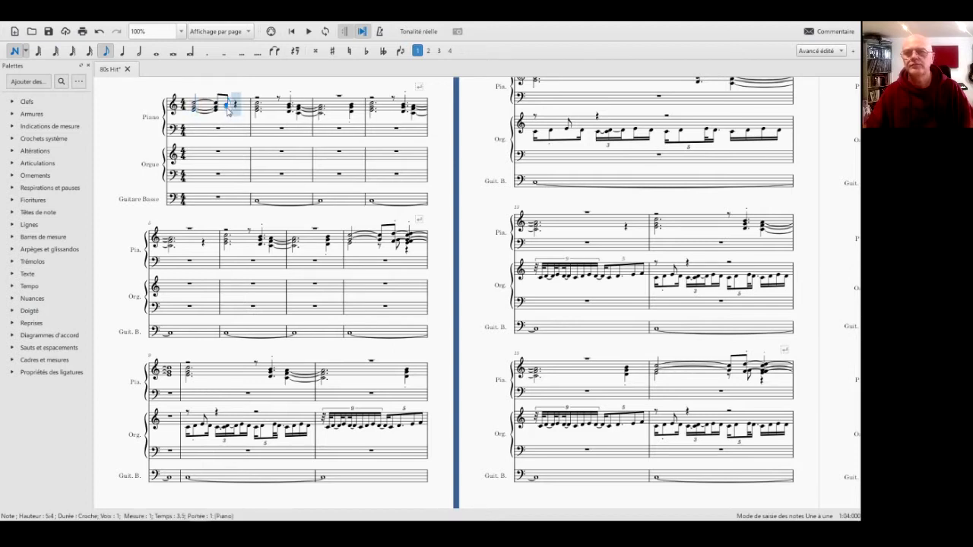
pyautogui.click(227, 116)
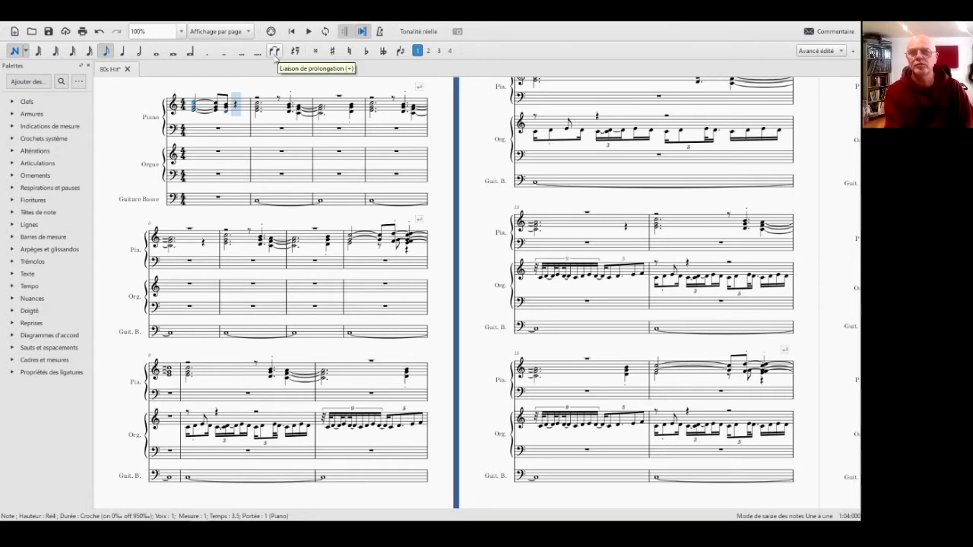
pyautogui.click(275, 51)
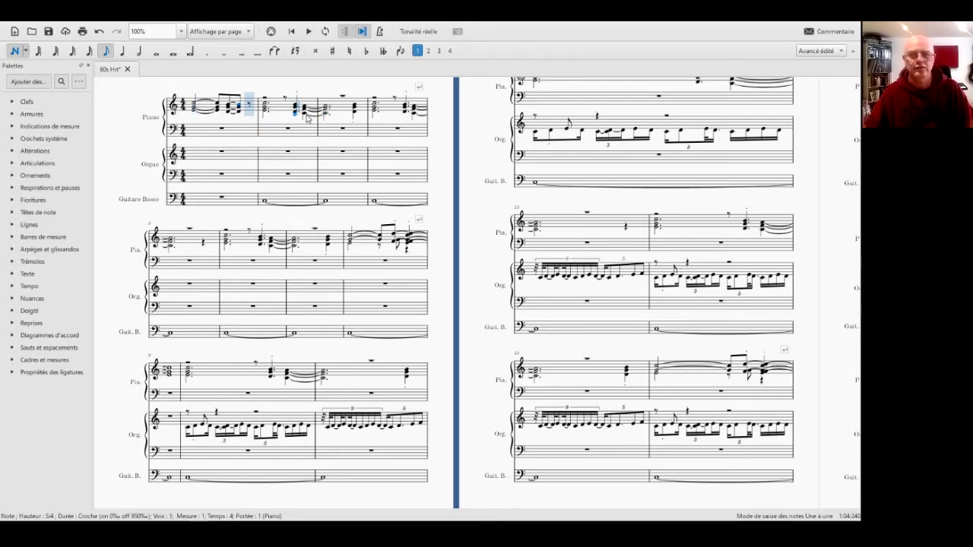
# Enter an eighth-note chord of C4, F4 and A4 on the second half of beat 4 in measure 1, and leave note input
pyautogui.click(17, 50)
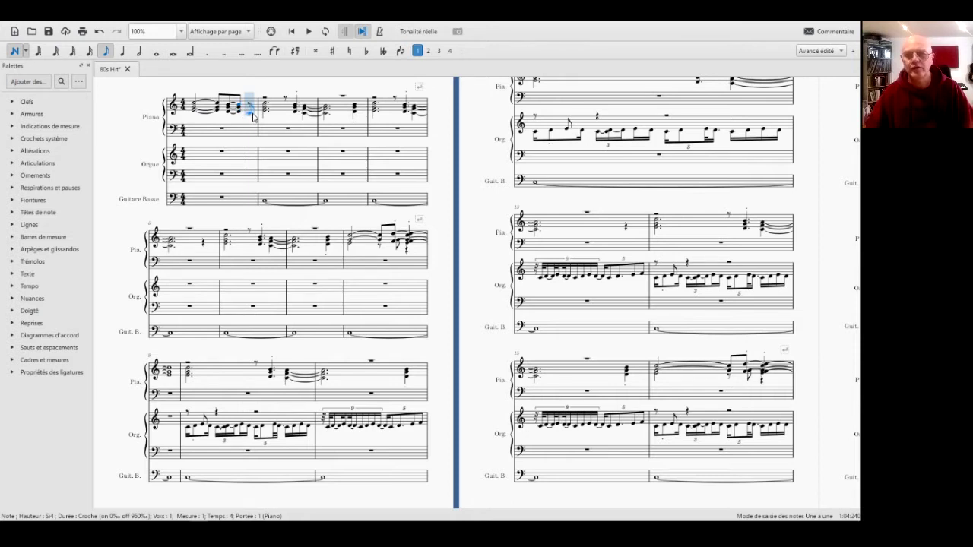
pyautogui.click(252, 114)
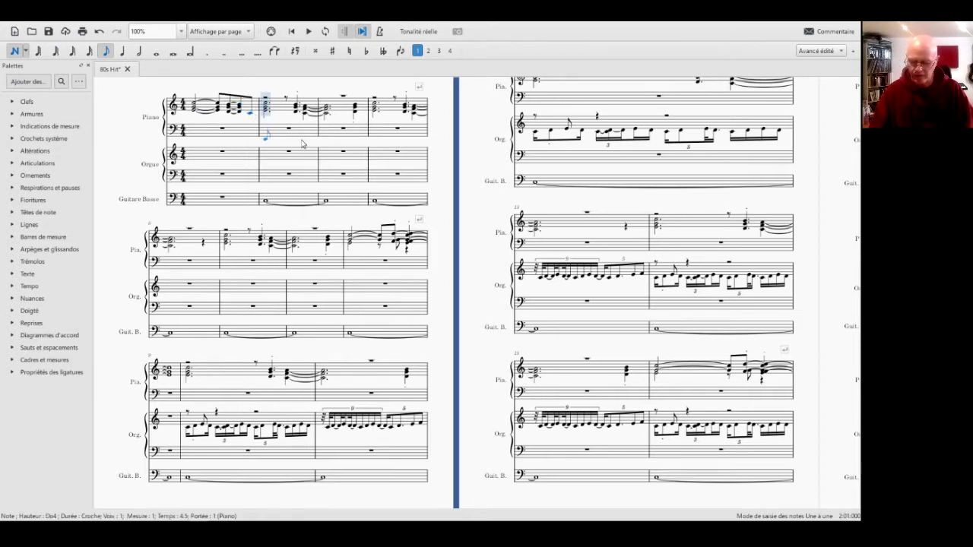
pyautogui.hotkey('shift', 'f')
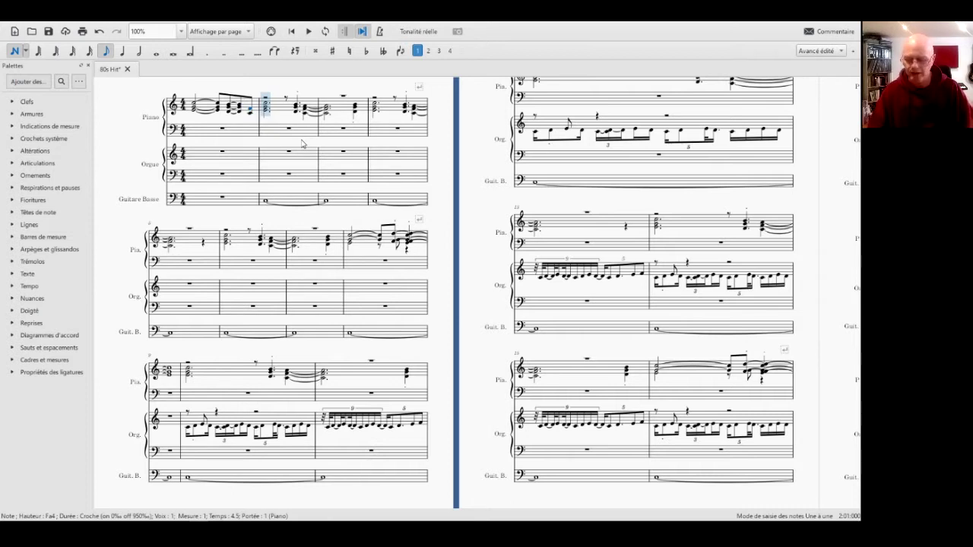
pyautogui.hotkey('shift', 'a')
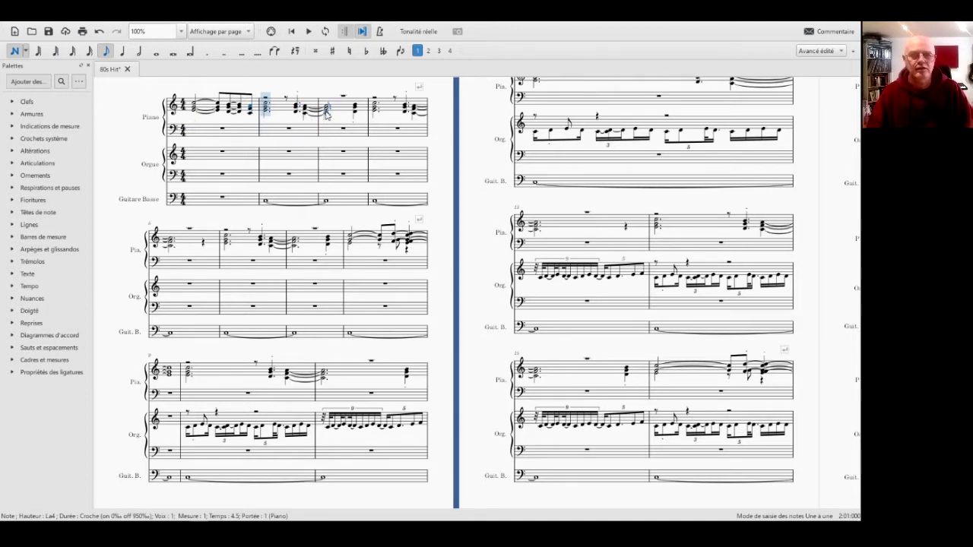
pyautogui.click(16, 51)
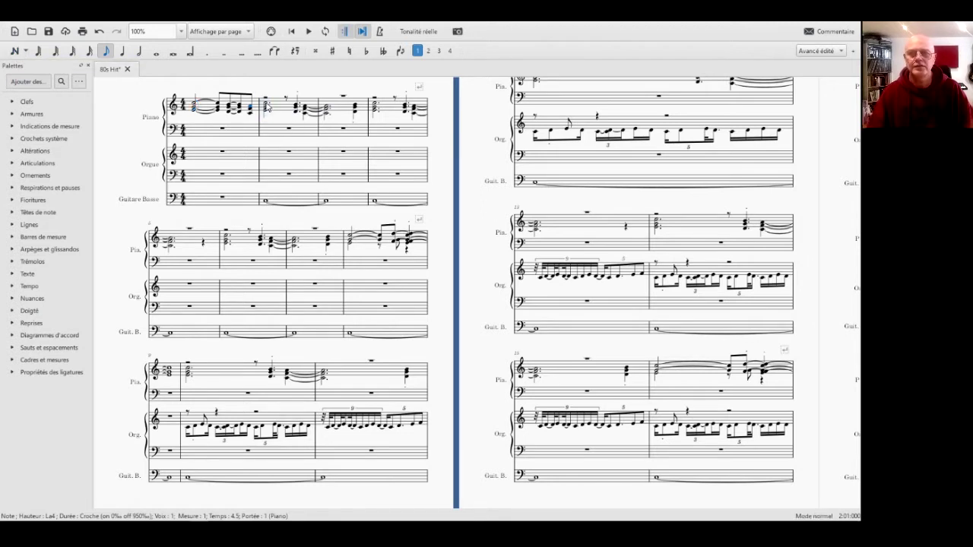
# Clear measure 2 of the upper Piano staff and enter a half-note chord of C4, F4 and A4 on its first beat
pyautogui.click(286, 114)
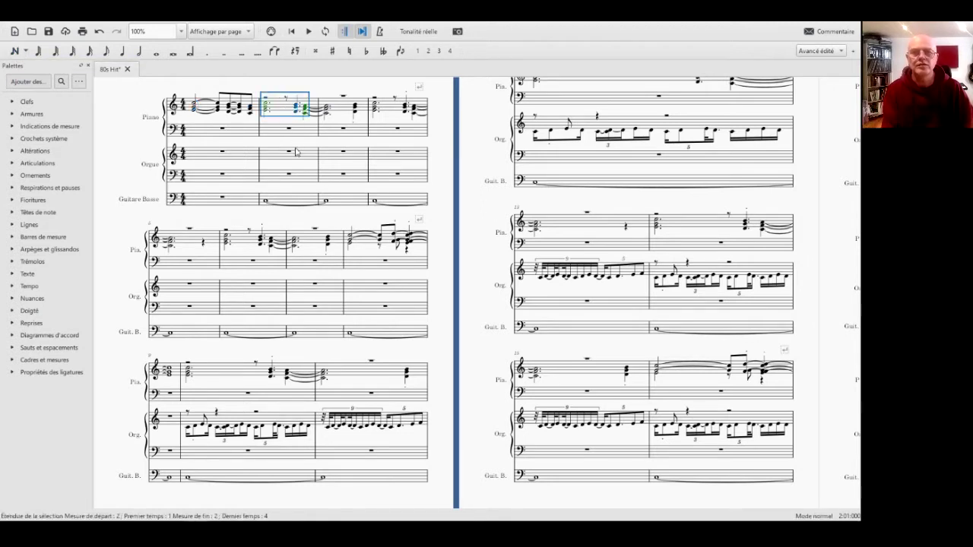
pyautogui.press('Delete')
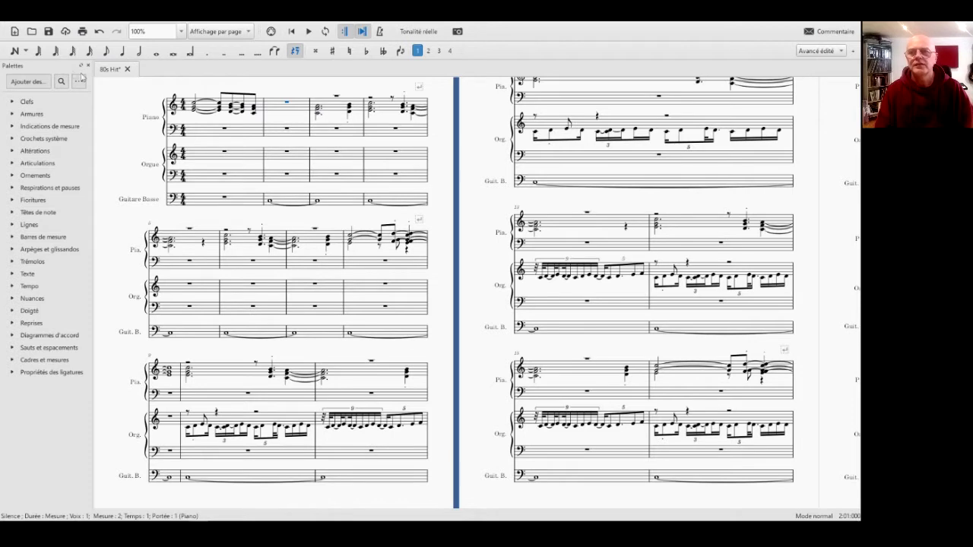
pyautogui.click(15, 51)
pyautogui.click(138, 51)
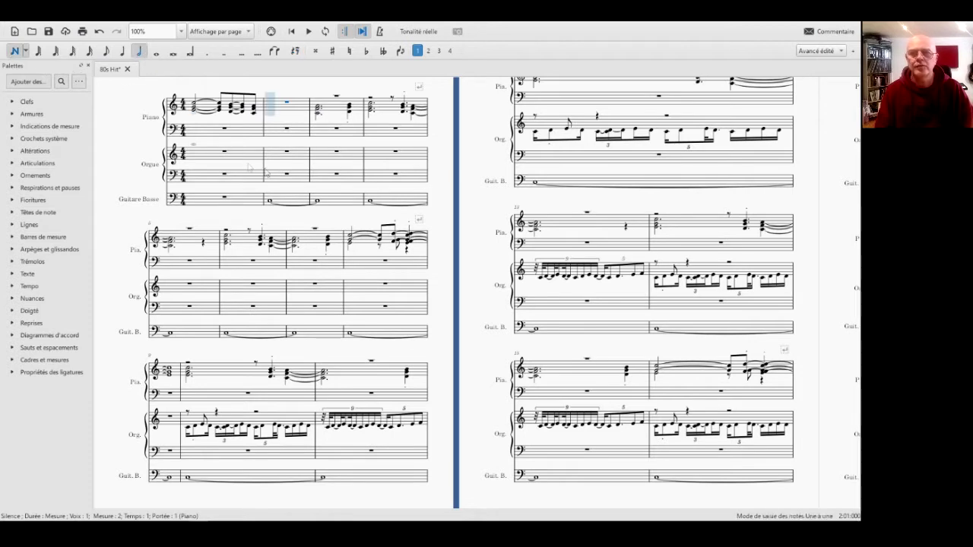
pyautogui.click(267, 116)
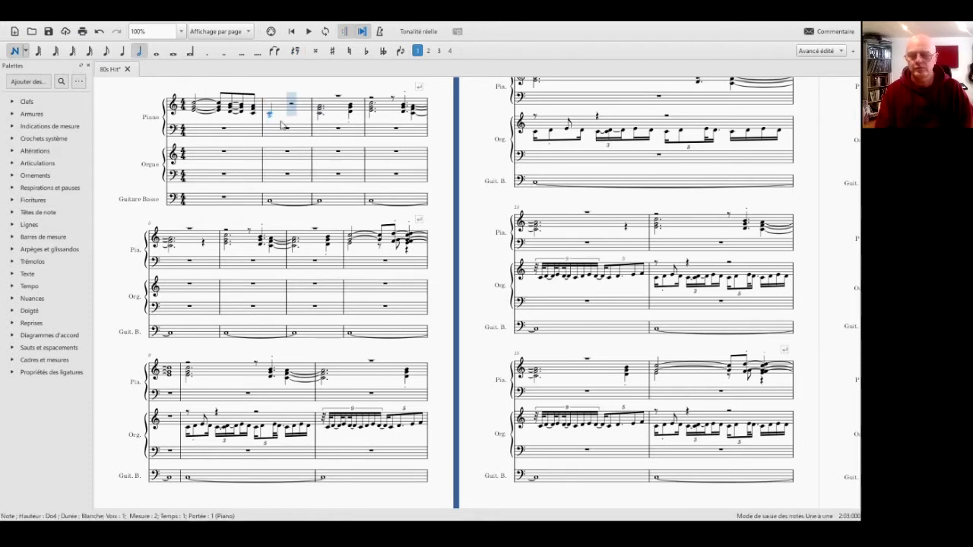
pyautogui.hotkey('shift', 'f')
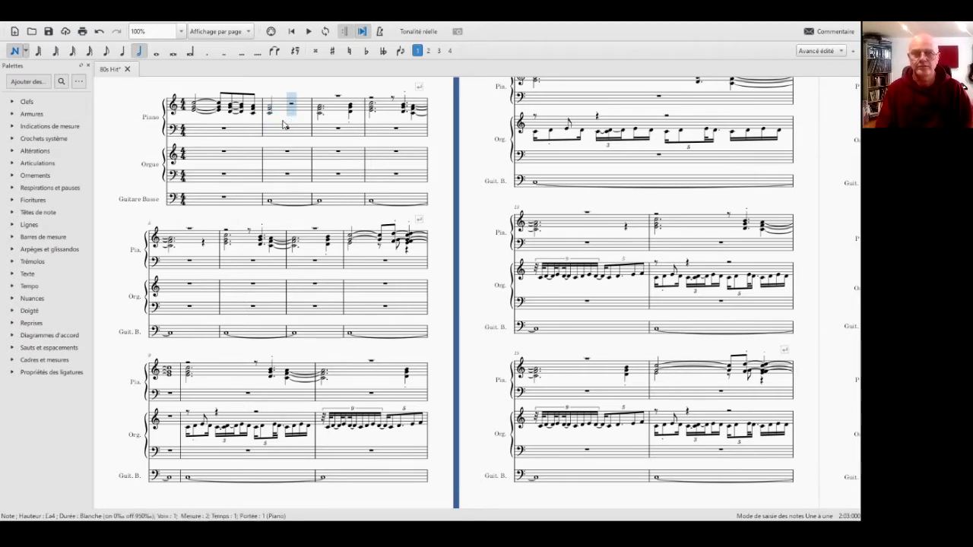
pyautogui.click(15, 51)
# Tie each note of the last eighth-note chord in measure 1 to the half-note chord starting measure 2
pyautogui.click(256, 108)
pyautogui.press('t')
pyautogui.click(253, 109)
pyautogui.press('t')
pyautogui.click(254, 114)
pyautogui.press('t')
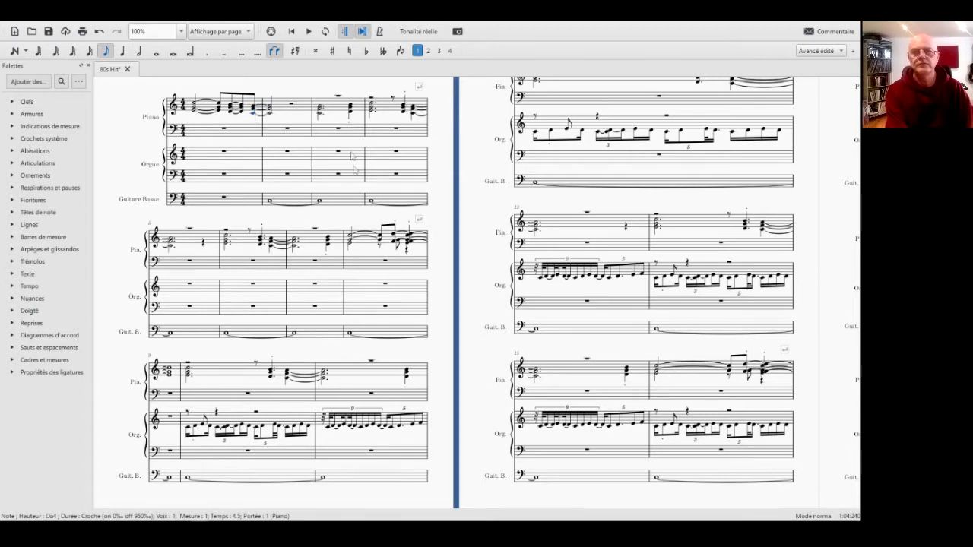
# Play back the new Piano passage and lengthen the half-note chord at the start of measure 2 to a dotted half
pyautogui.click(308, 32)
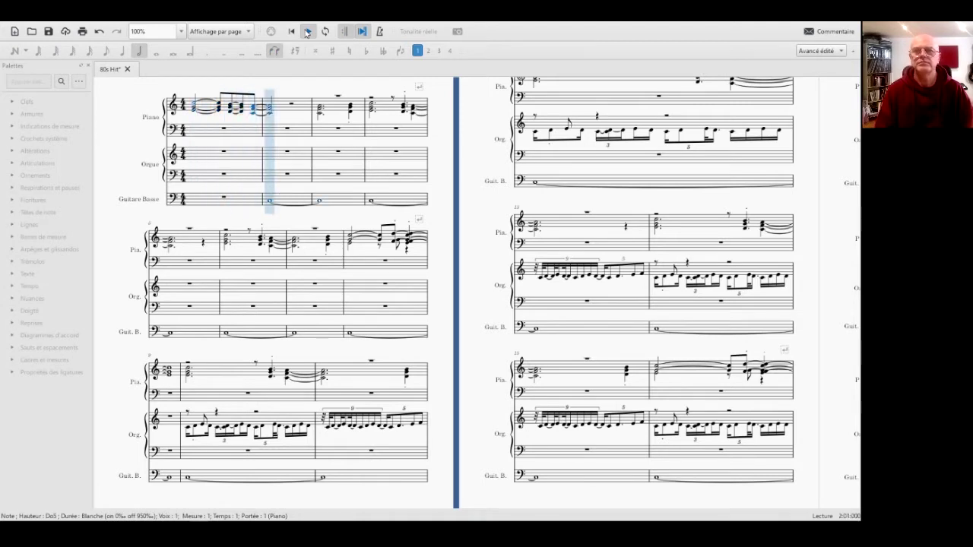
pyautogui.click(308, 31)
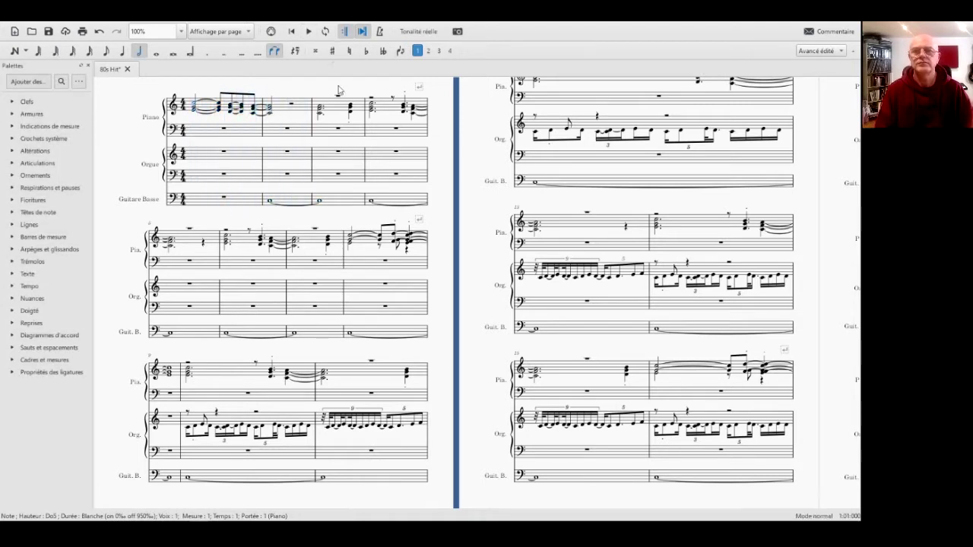
pyautogui.click(270, 110)
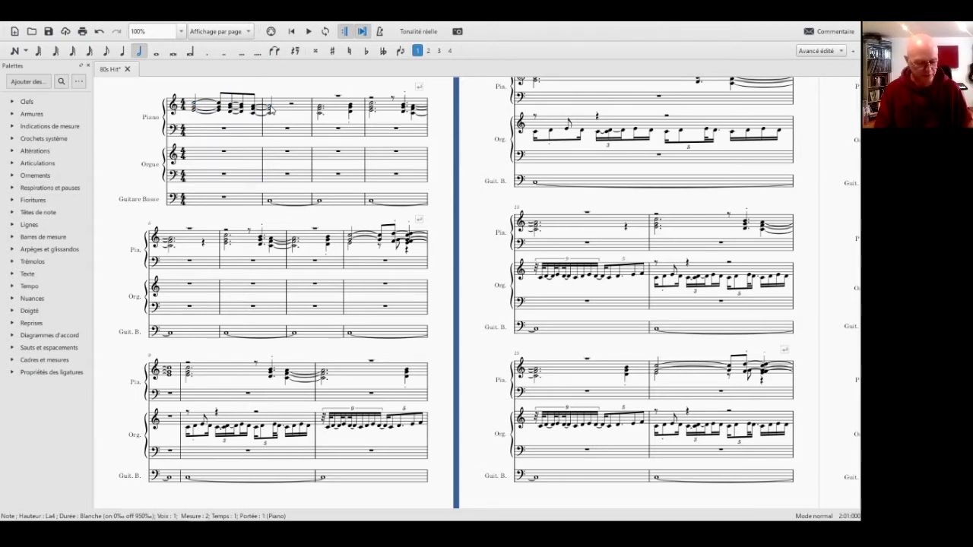
pyautogui.press('.')
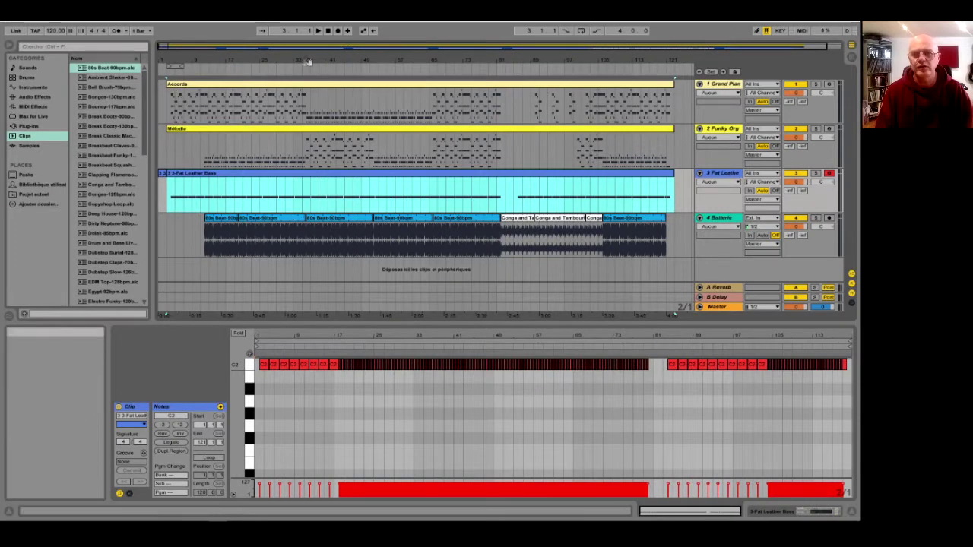
# Switch to Ableton Live and play the opening bars of the arrangement from the beginning, stopping playback after listening
pyautogui.click(329, 32)
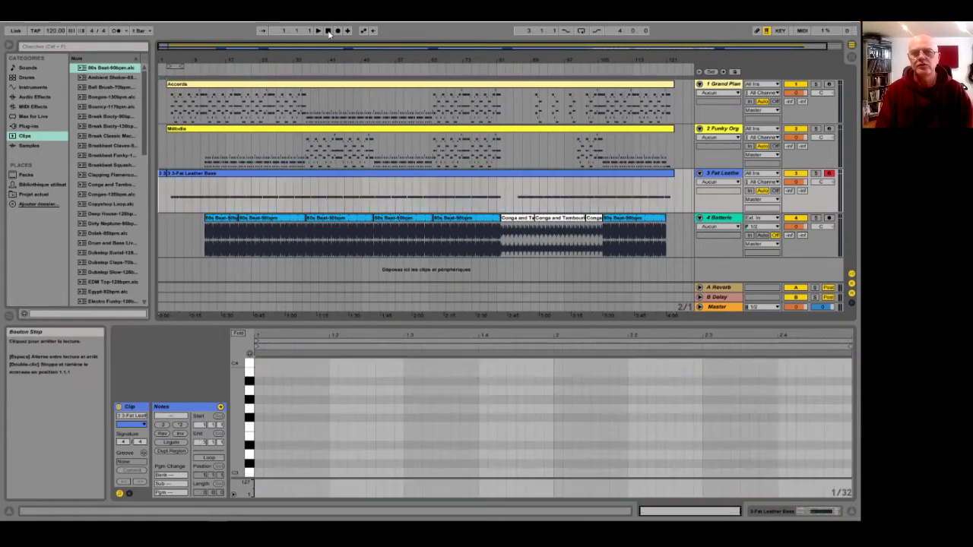
pyautogui.click(320, 31)
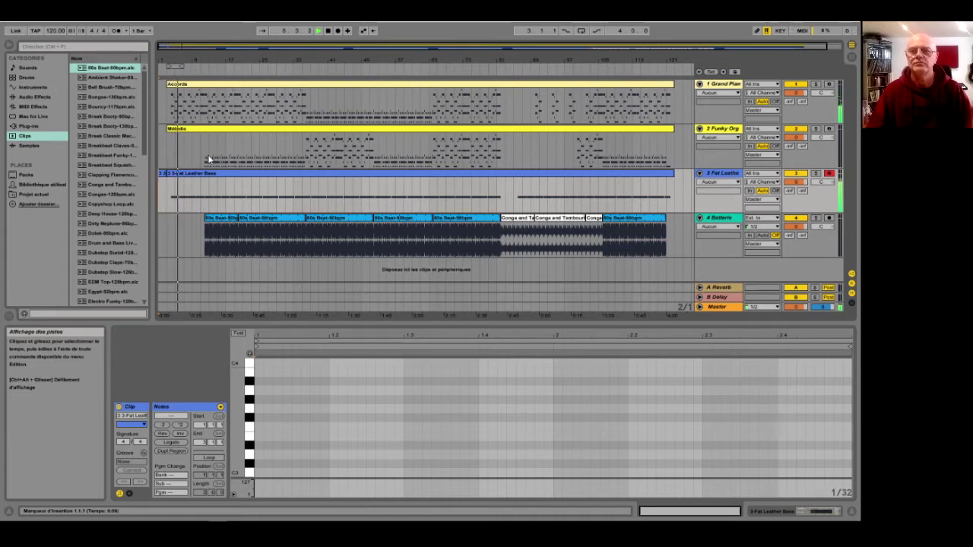
pyautogui.click(328, 31)
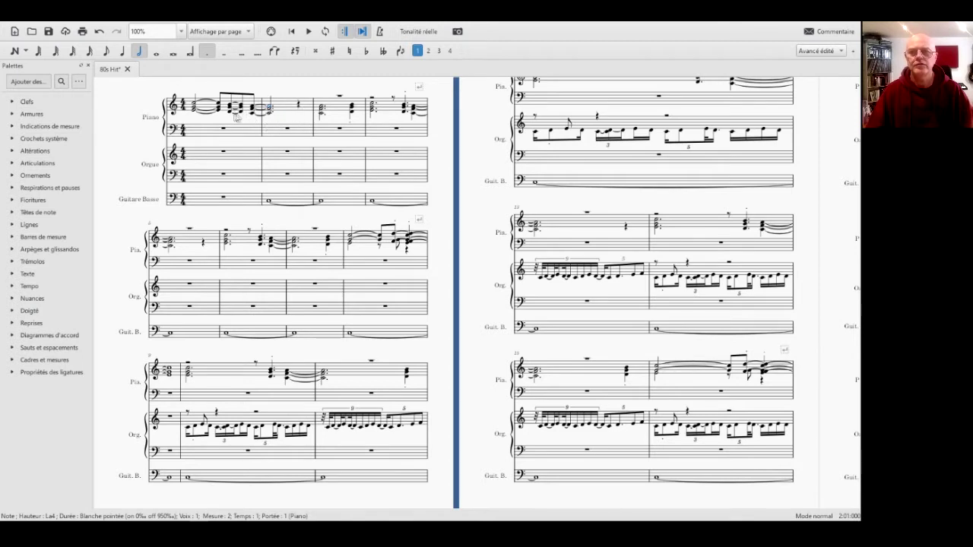
# Enter a quarter-note chord of D4, G4 and B4 on beat 4 of measure 2 in the upper Piano staff
pyautogui.click(14, 51)
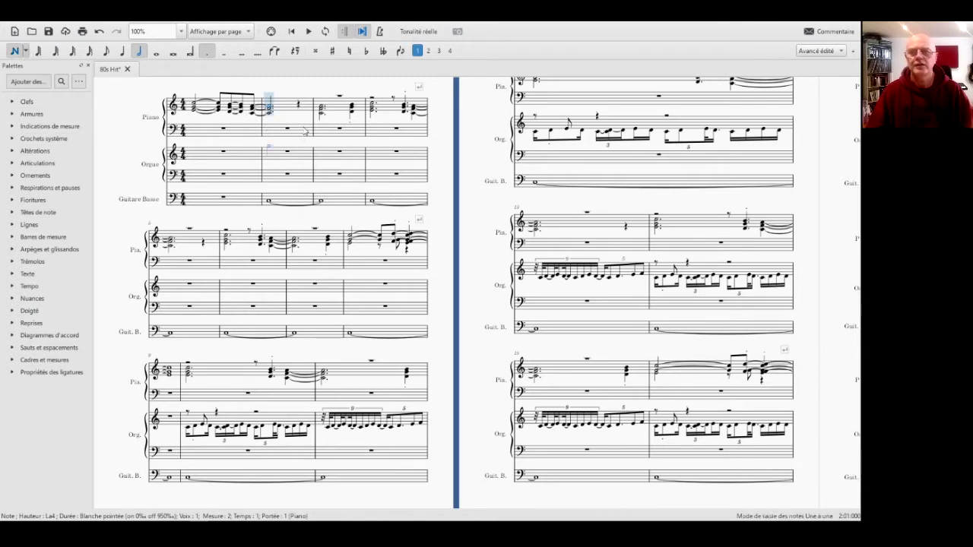
pyautogui.click(122, 50)
pyautogui.click(296, 111)
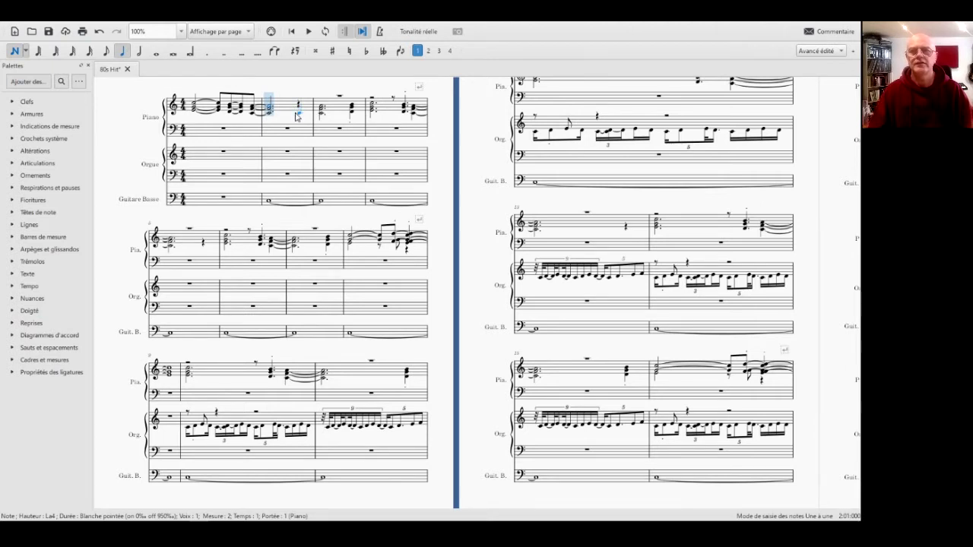
pyautogui.click(297, 114)
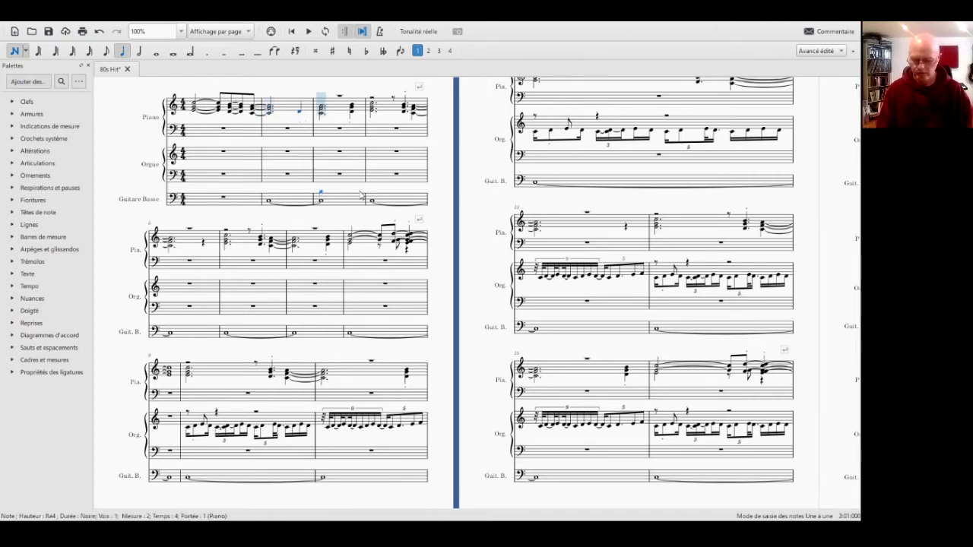
pyautogui.hotkey('shift', 'g')
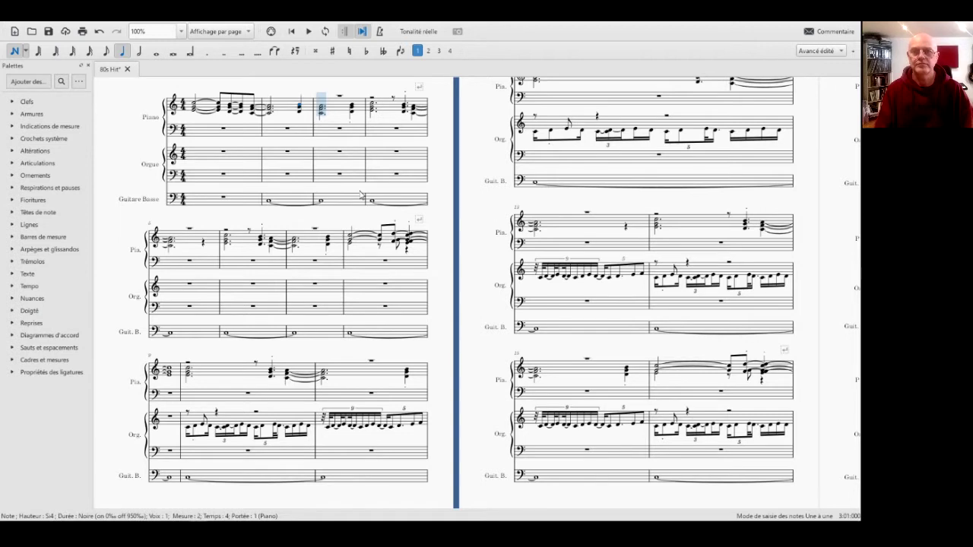
pyautogui.click(17, 51)
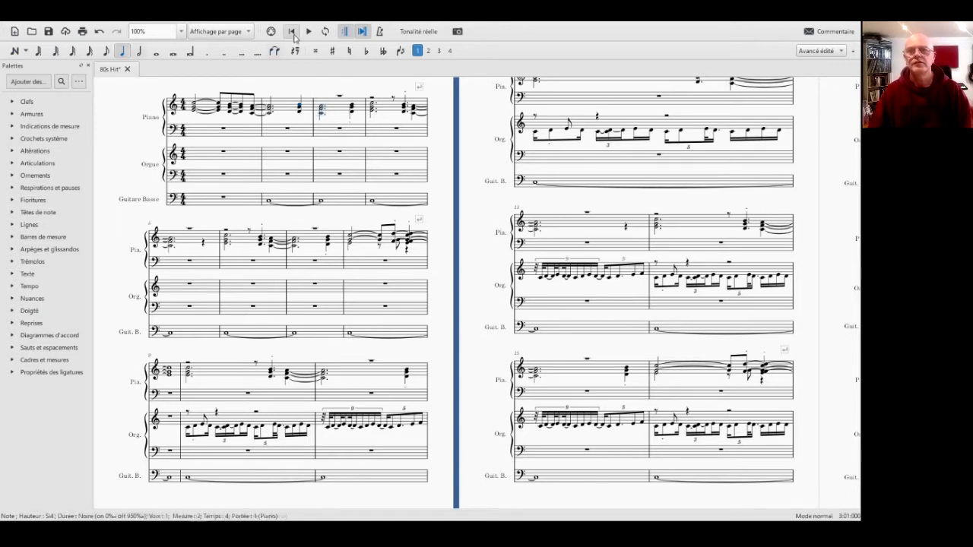
# Clear measure 3 of the upper Piano staff and move the passage from measures 1–2 to start at measure 2
pyautogui.click(337, 114)
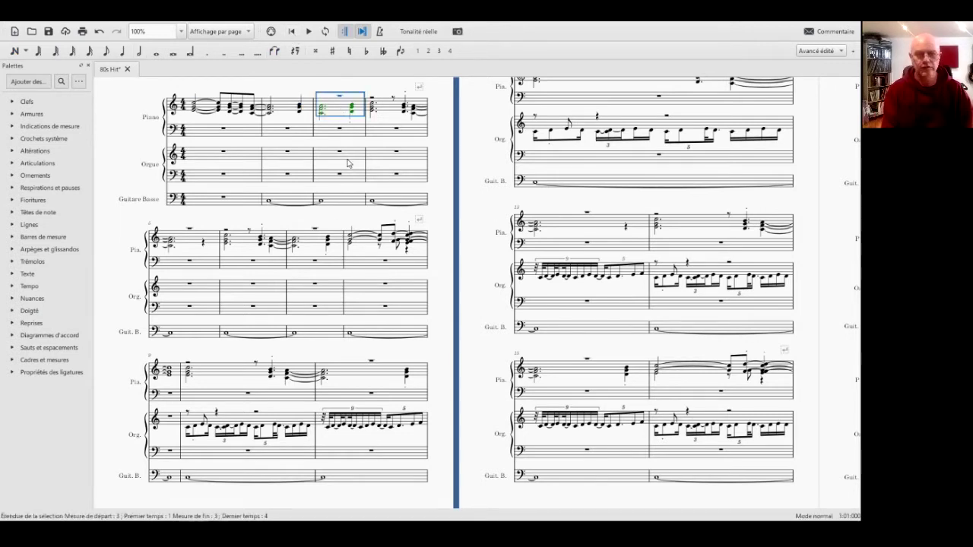
pyautogui.press('Delete')
pyautogui.click(211, 108)
pyautogui.keyDown('shift'); pyautogui.click(290, 111); pyautogui.keyUp('shift')
pyautogui.rightClick(290, 111)
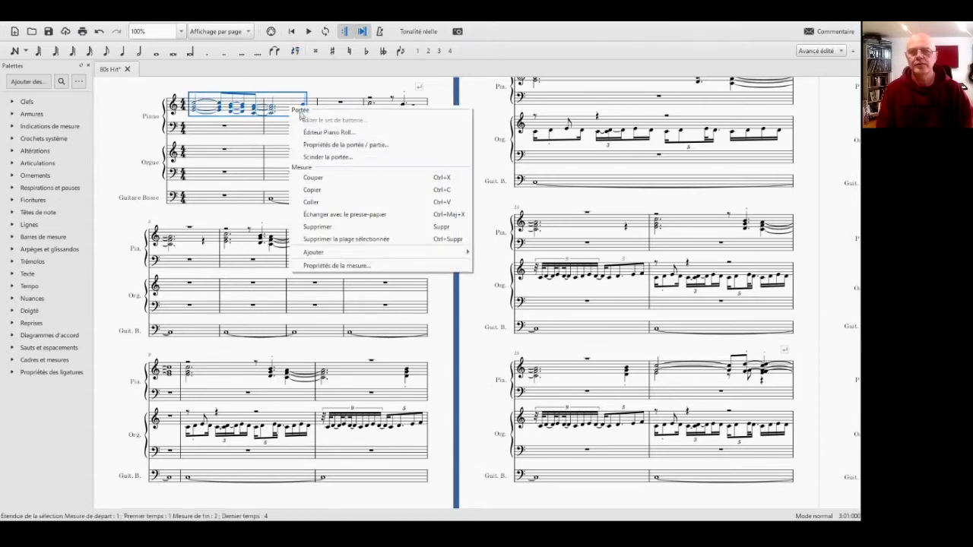
pyautogui.click(305, 177)
pyautogui.click(261, 114)
pyautogui.rightClick(262, 114)
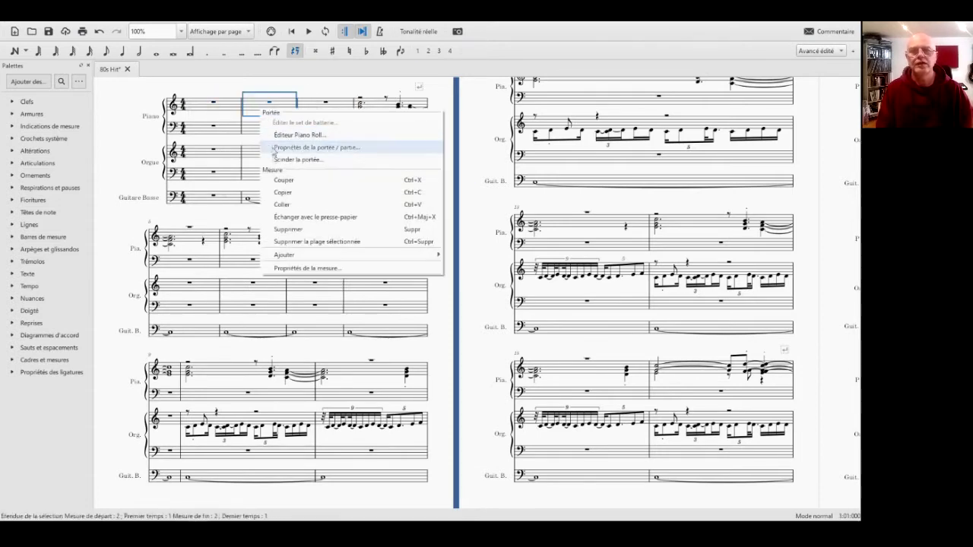
pyautogui.click(288, 201)
# Play the score from the beginning to check the moved Piano passage, stopping after the opening measures
pyautogui.click(291, 31)
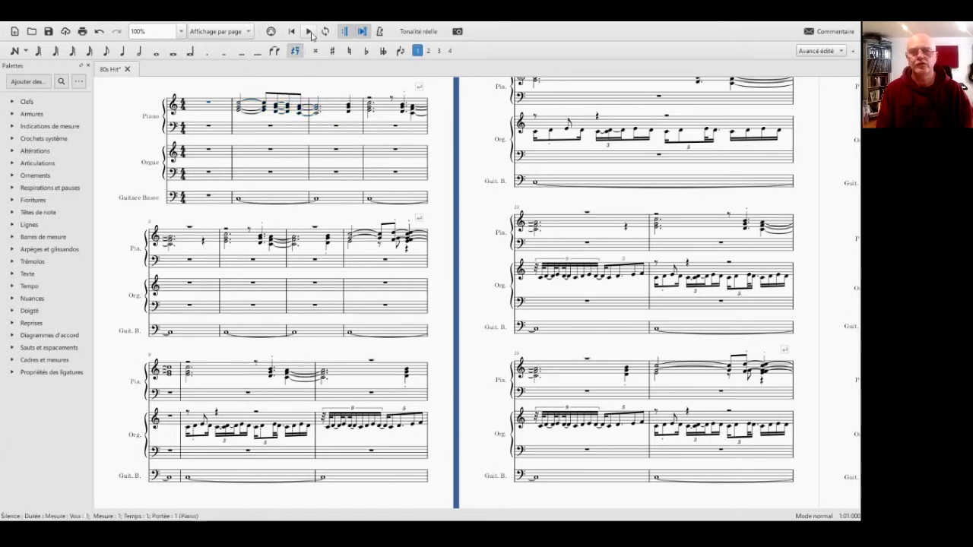
pyautogui.click(309, 31)
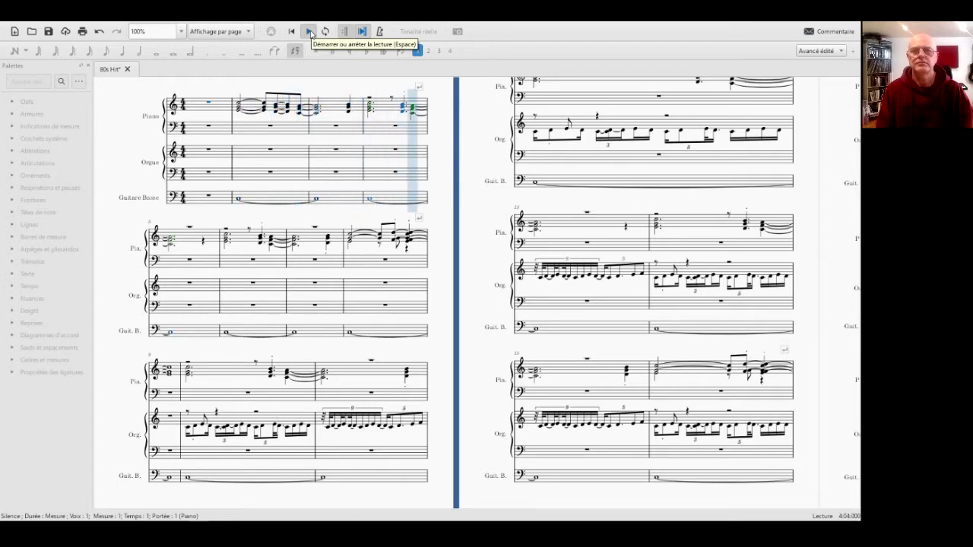
pyautogui.click(309, 32)
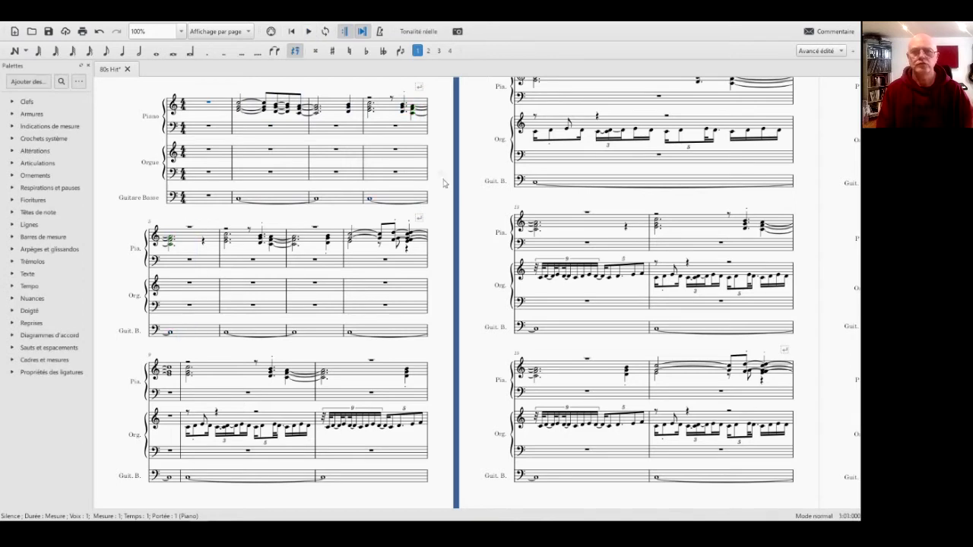
# Clear measures 4 and 5 of the upper Piano staff and paste the two-measure chord passage starting at measure 4
pyautogui.click(388, 110)
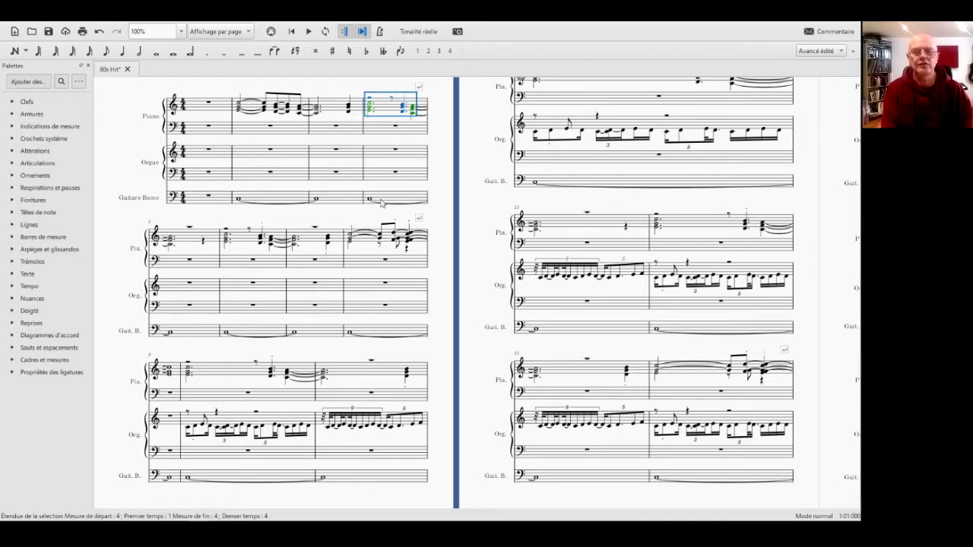
pyautogui.press('Delete')
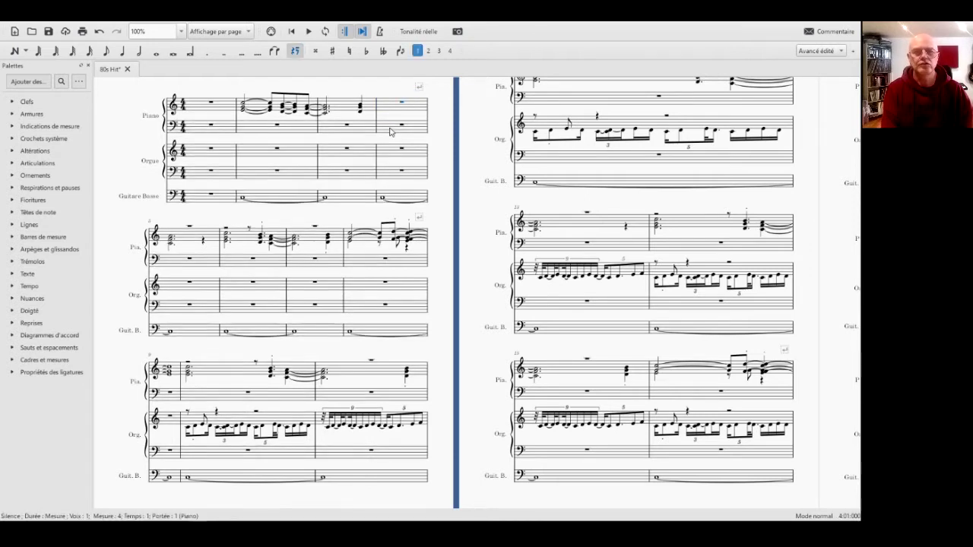
pyautogui.click(201, 236)
pyautogui.press('Delete')
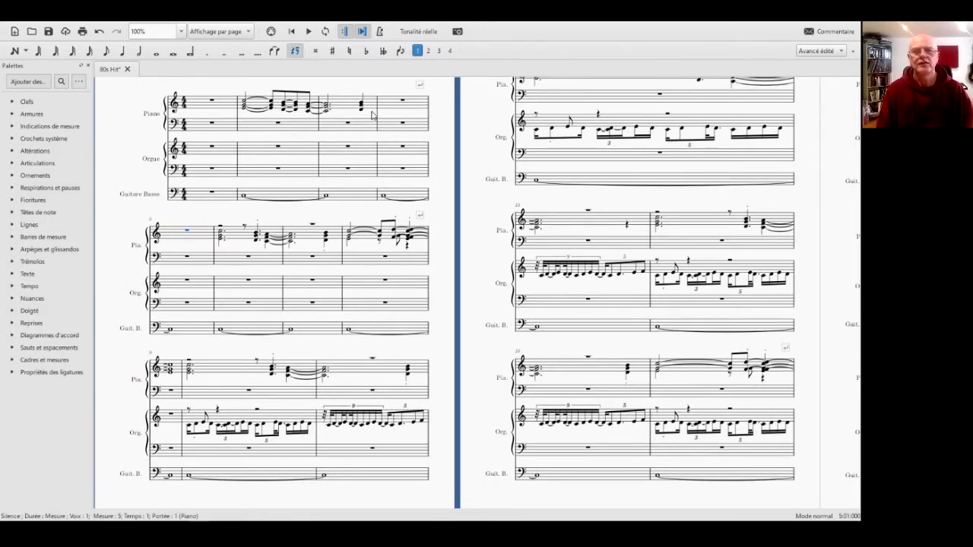
pyautogui.click(397, 108)
pyautogui.rightClick(397, 106)
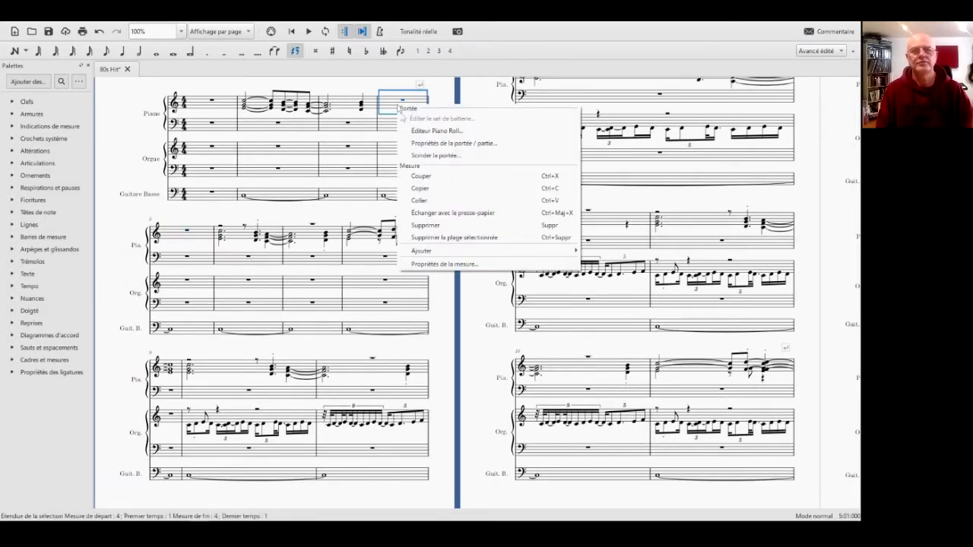
pyautogui.click(414, 207)
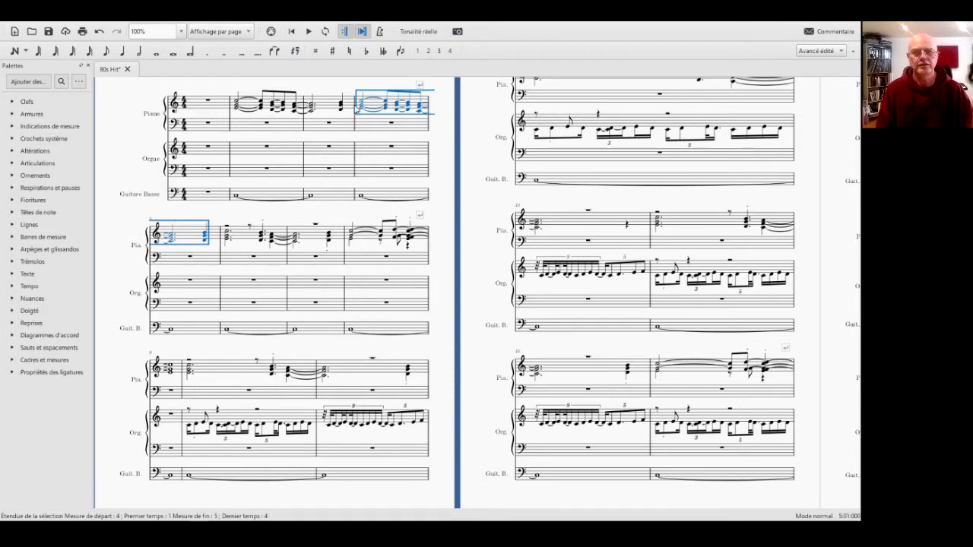
# Delete the quarter-note chord on beat 4 of measure 5 in the upper Piano staff and play back the passage from measure 2
pyautogui.click(205, 242)
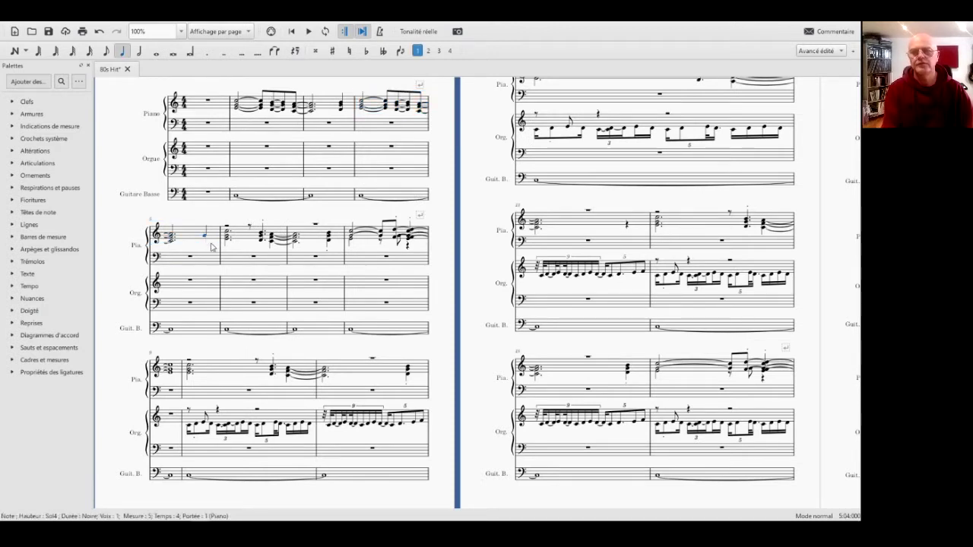
pyautogui.press('space')
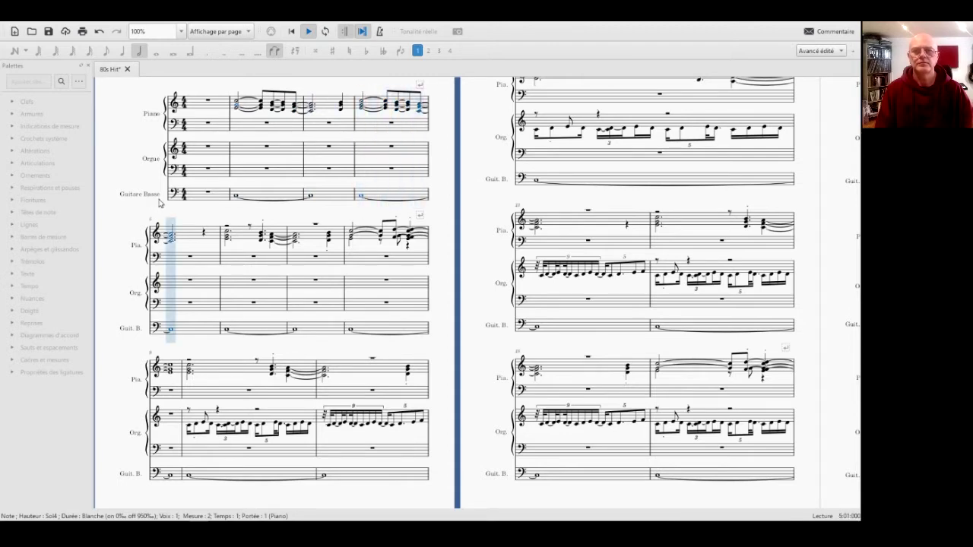
pyautogui.press('space')
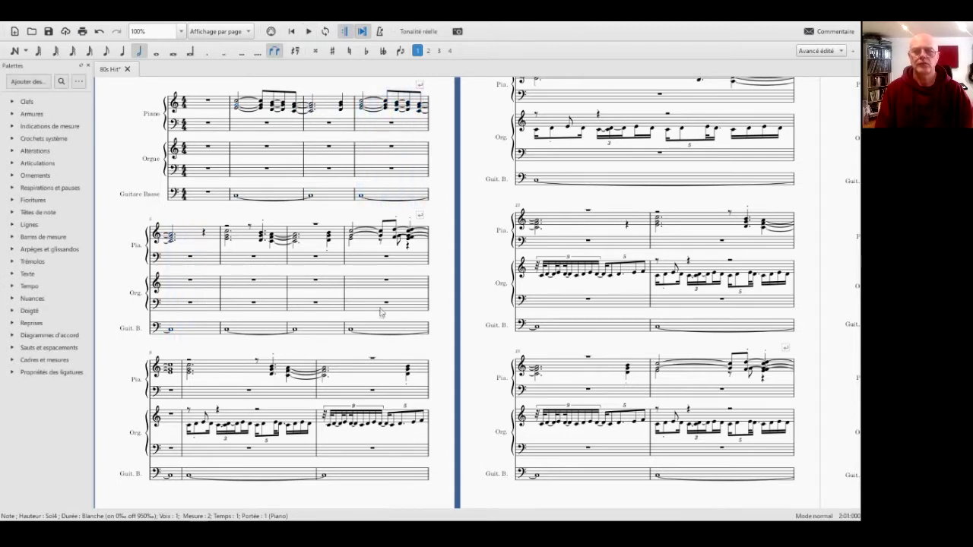
# Clear measures 6 and 7 of the upper Piano staff and select the two emptied measures
pyautogui.click(248, 236)
pyautogui.keyDown('shift'); pyautogui.click(319, 240); pyautogui.keyUp('shift')
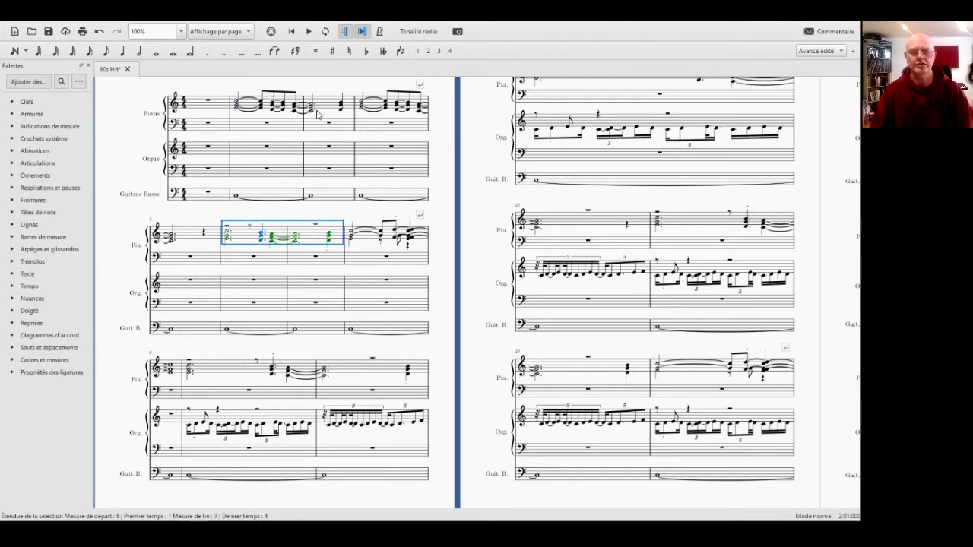
pyautogui.press('Delete')
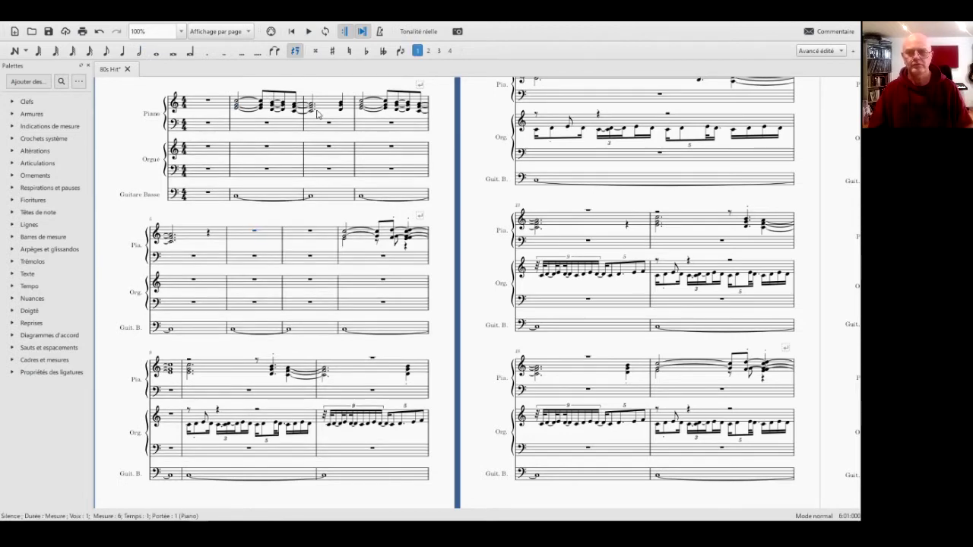
pyautogui.click(258, 242)
pyautogui.keyDown('shift'); pyautogui.click(307, 238); pyautogui.keyUp('shift')
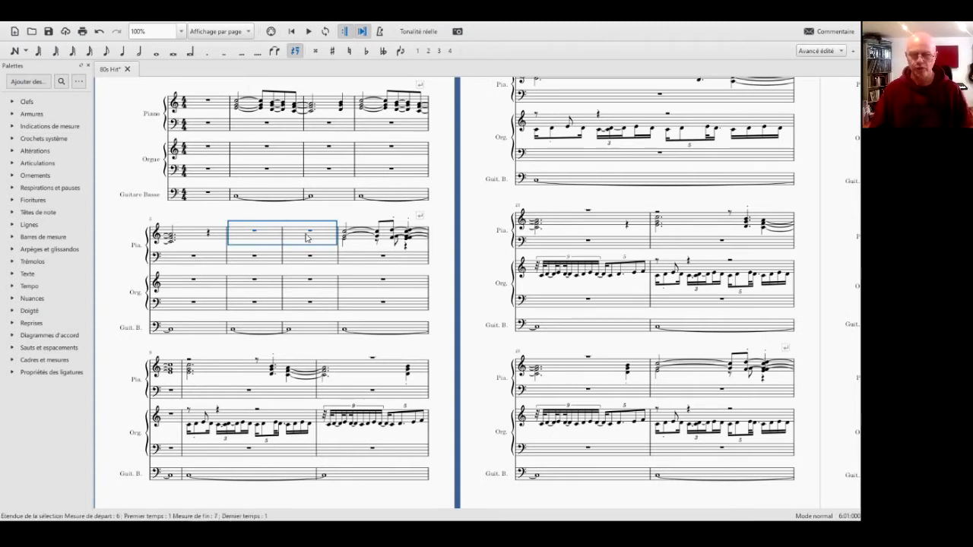